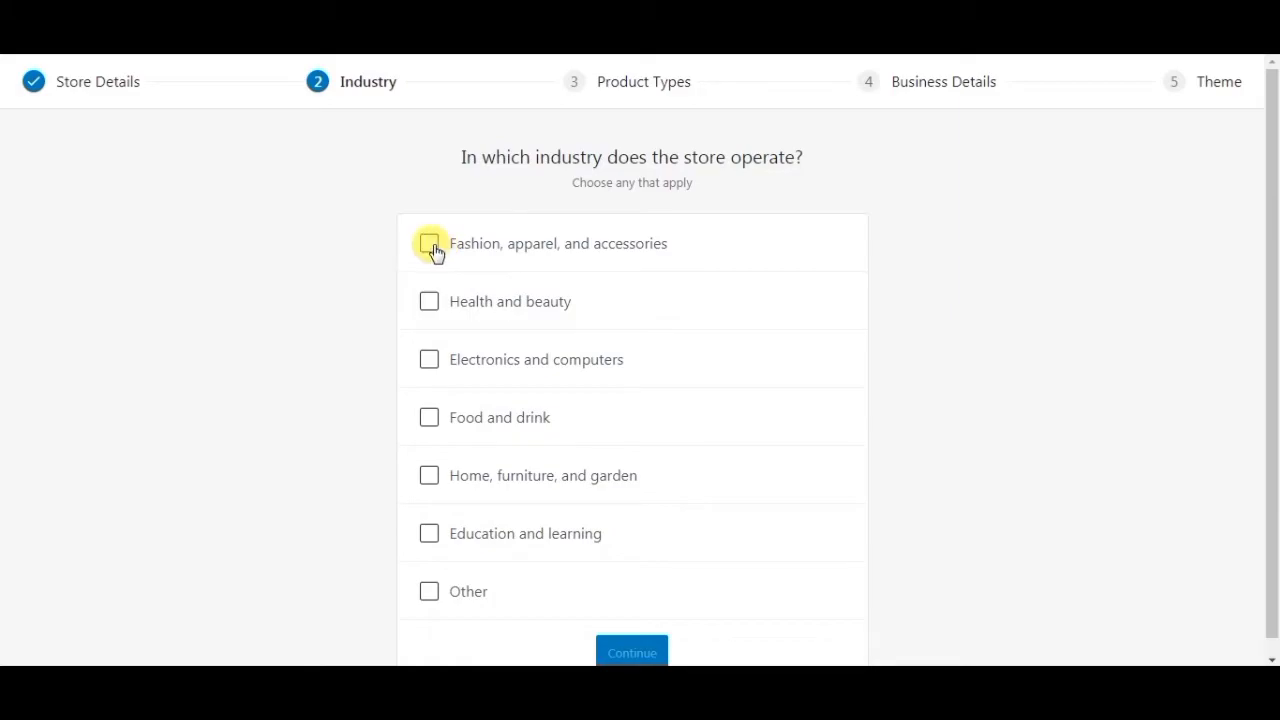
Set the store industry to Fashion, apparel, and accessories, and submit Physical products as the product type with the monthly price display toggled.
scroll(731, 466, down, 1)
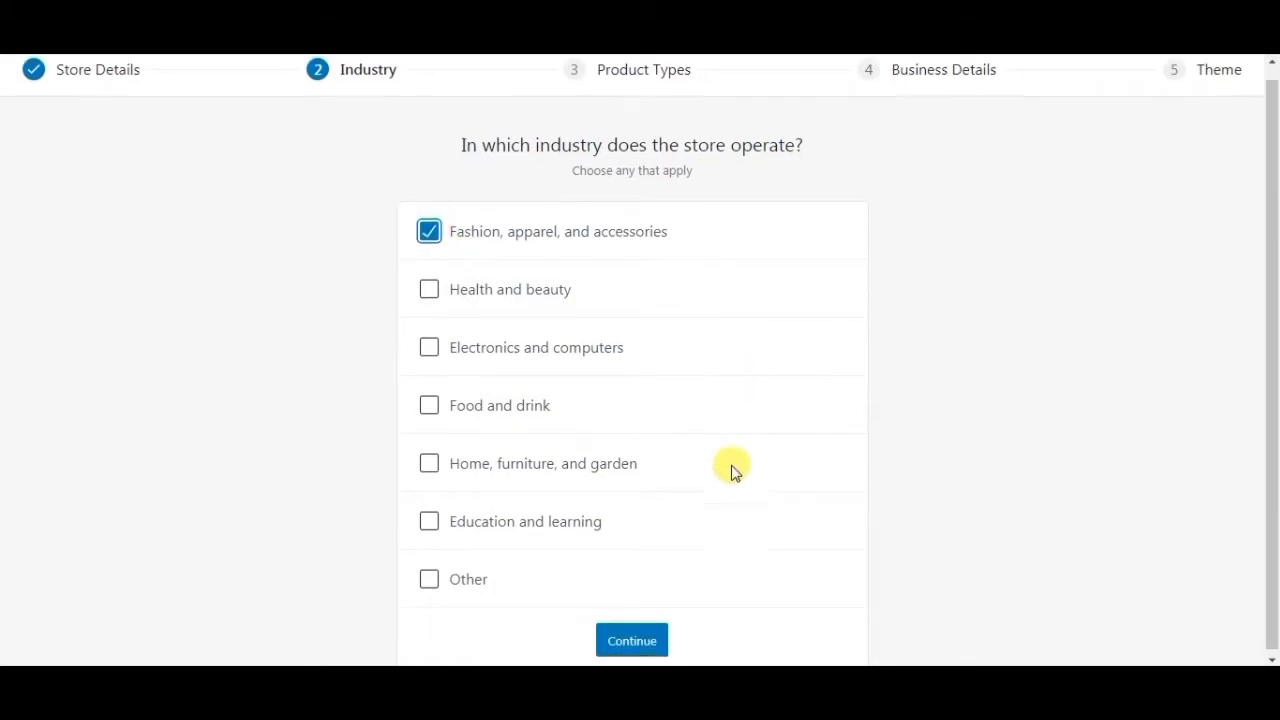
click(638, 641)
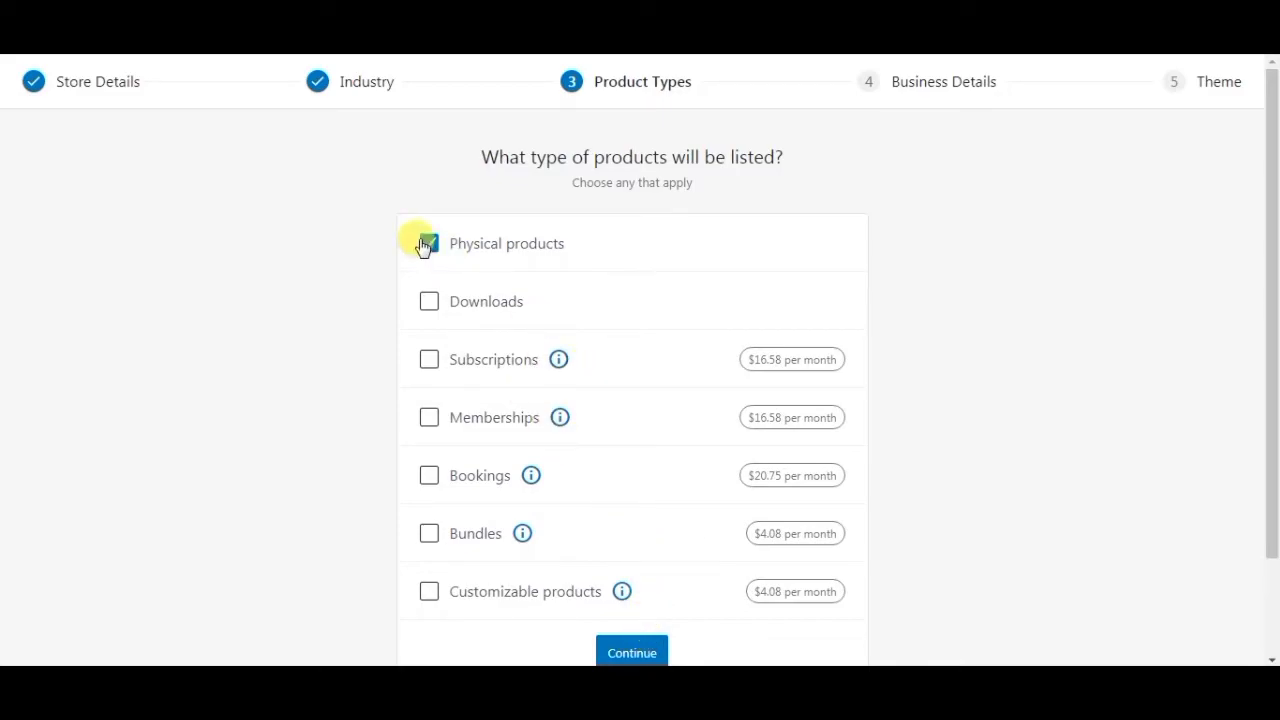
scroll(640, 314, down, 2)
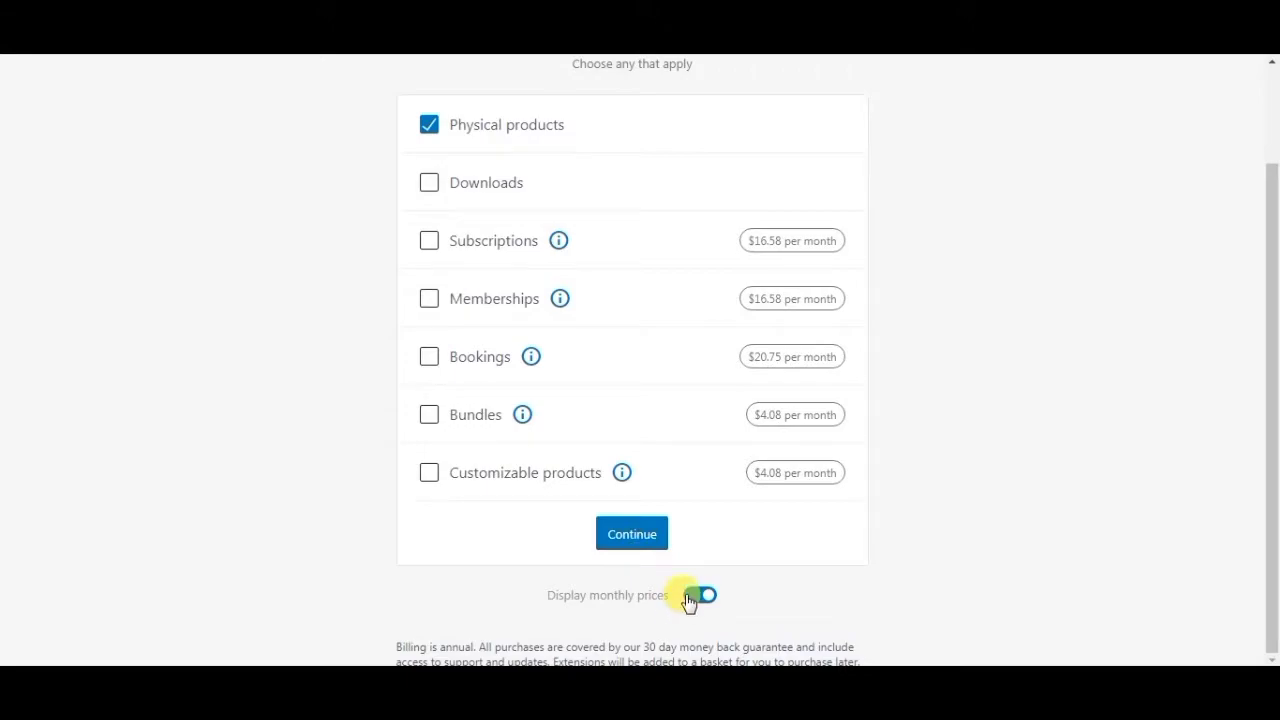
click(690, 595)
click(638, 537)
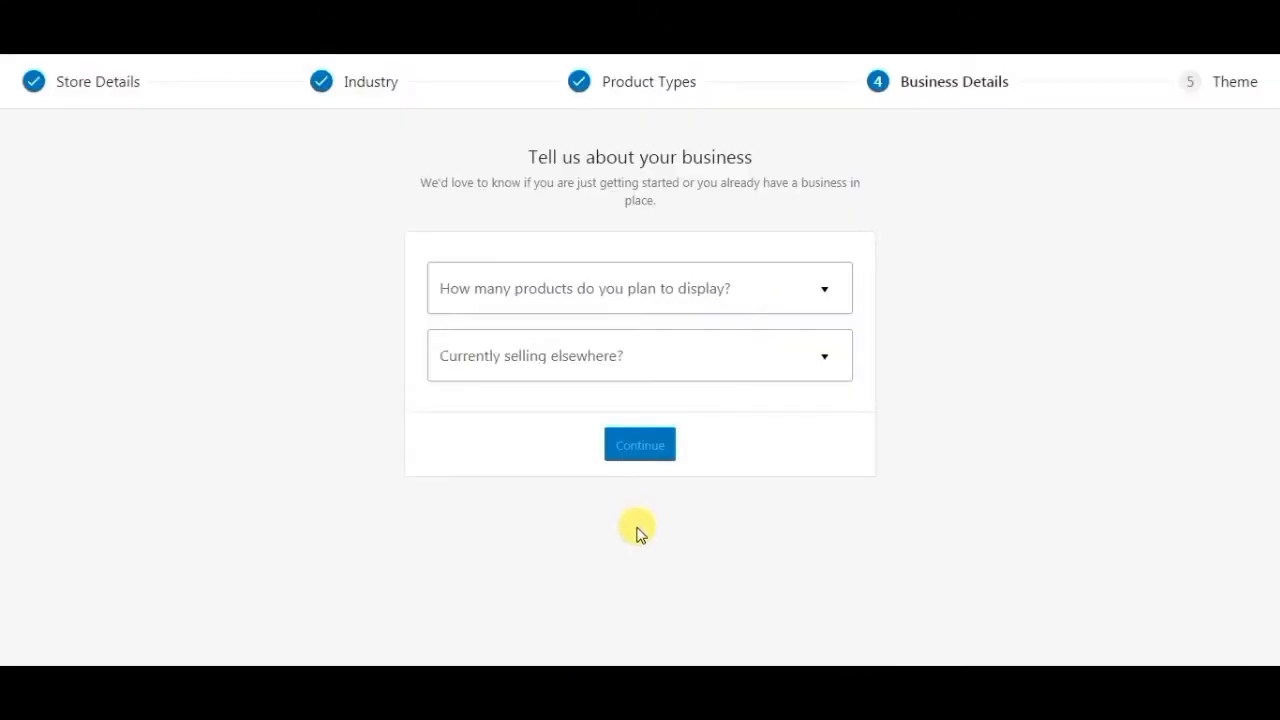
In the business details, plan to display 1,000+ products and select selling elsewhere as "Yes, in person at physical stores and/or events".
click(800, 298)
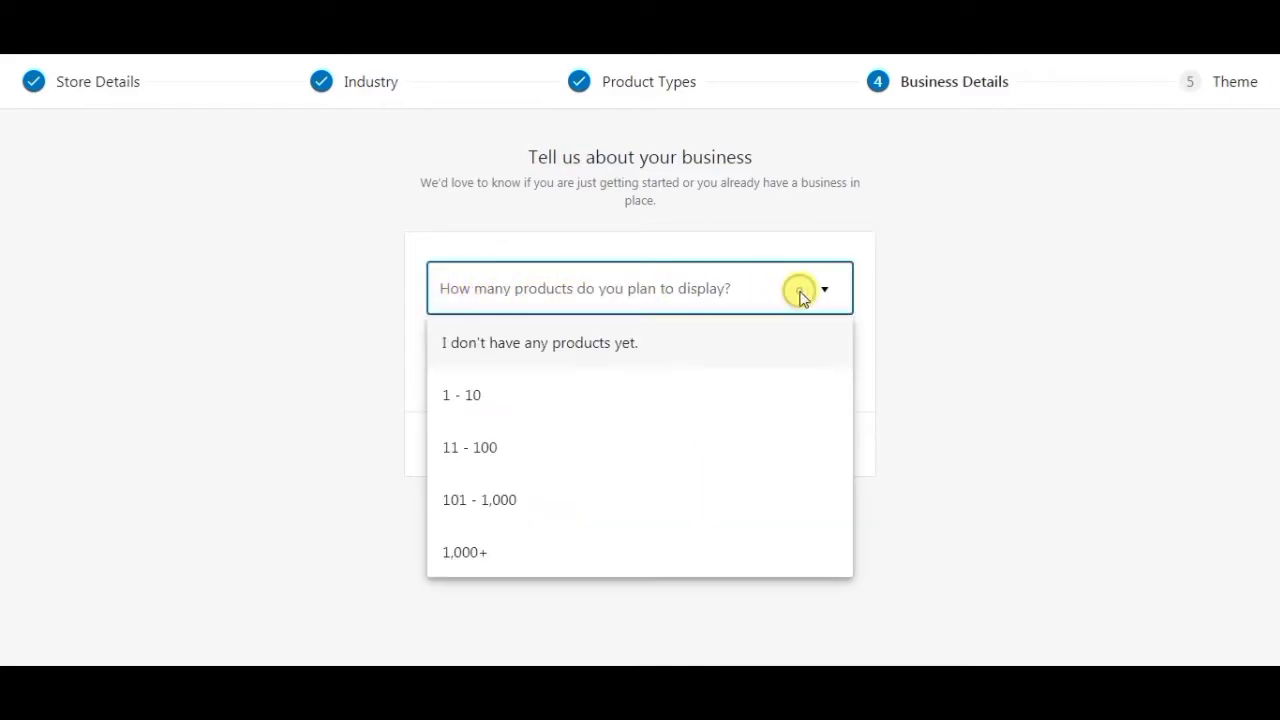
click(505, 553)
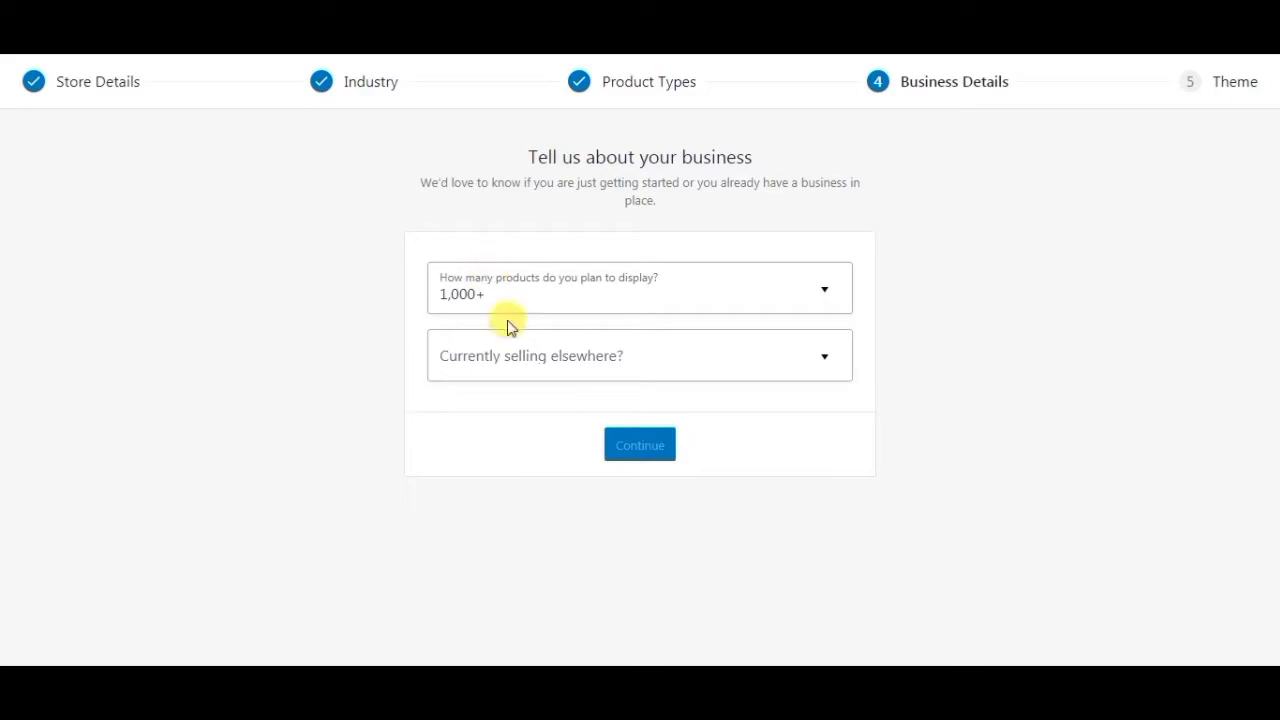
click(748, 362)
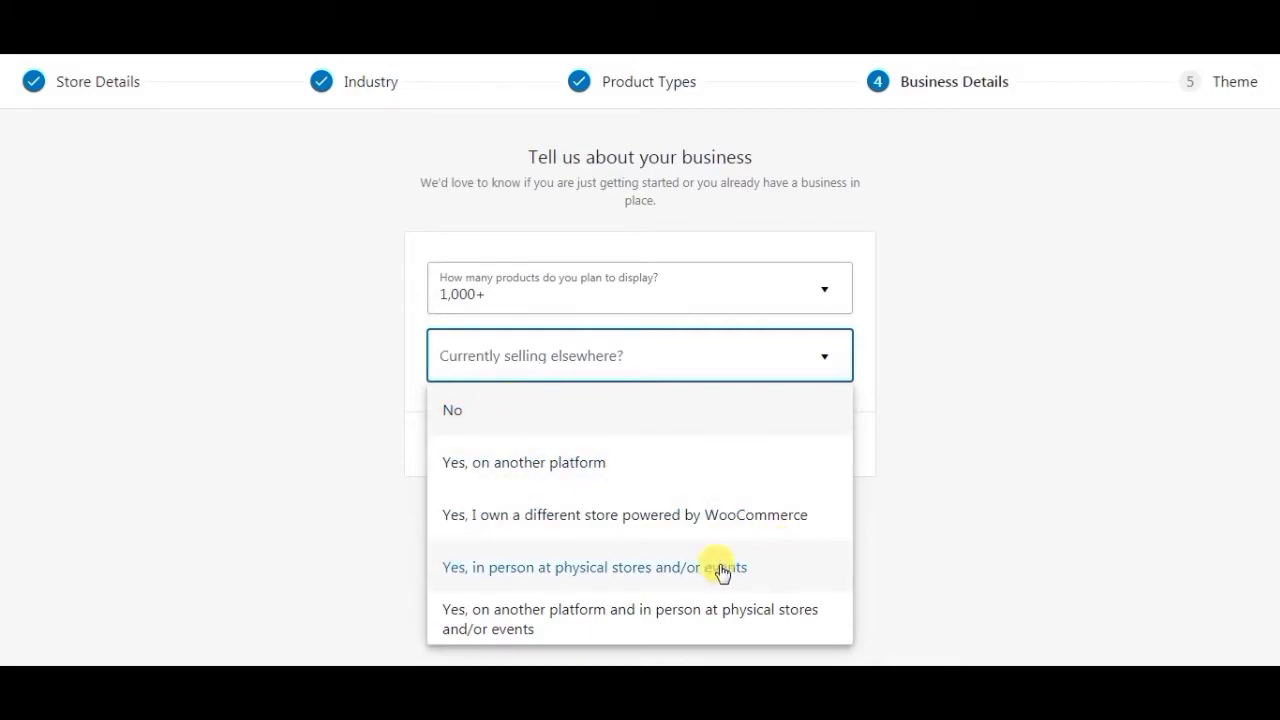
click(597, 572)
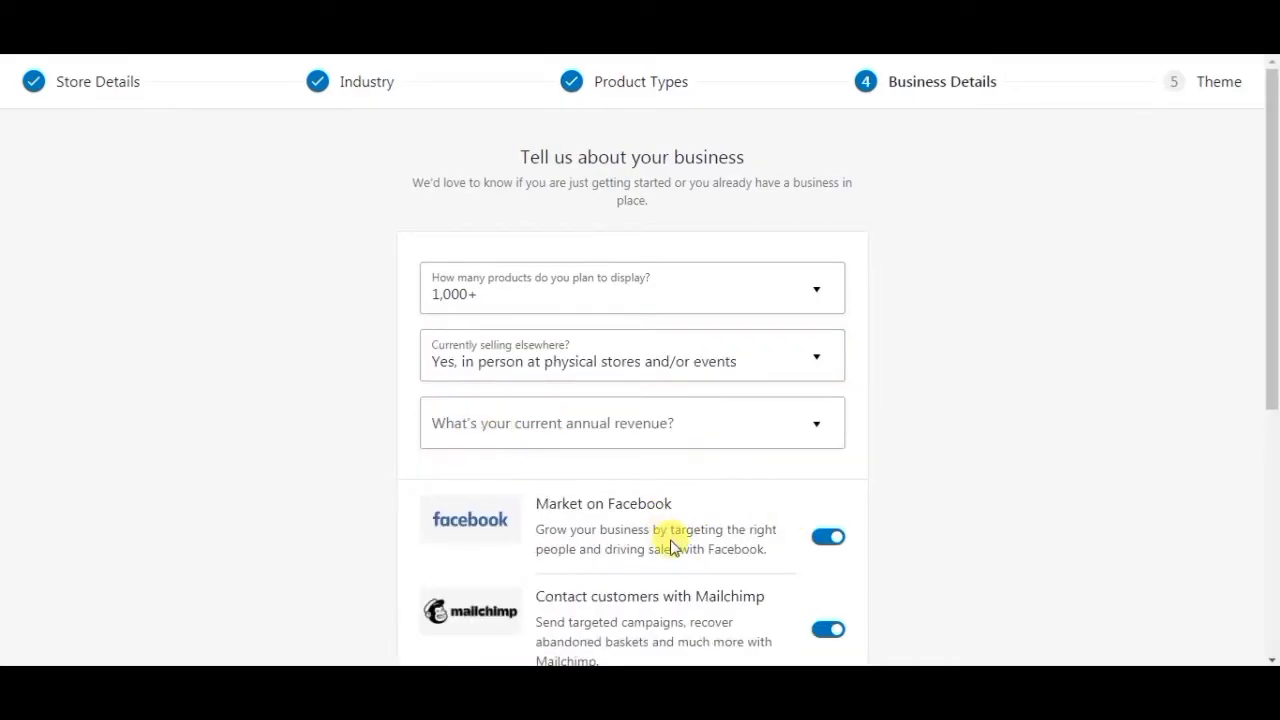
Turn off the Facebook, Mailchimp, Creative Mail and Google Ads marketing extensions in the business details.
scroll(700, 522, down, 1)
scroll(740, 460, down, 1)
click(824, 348)
click(826, 448)
click(829, 555)
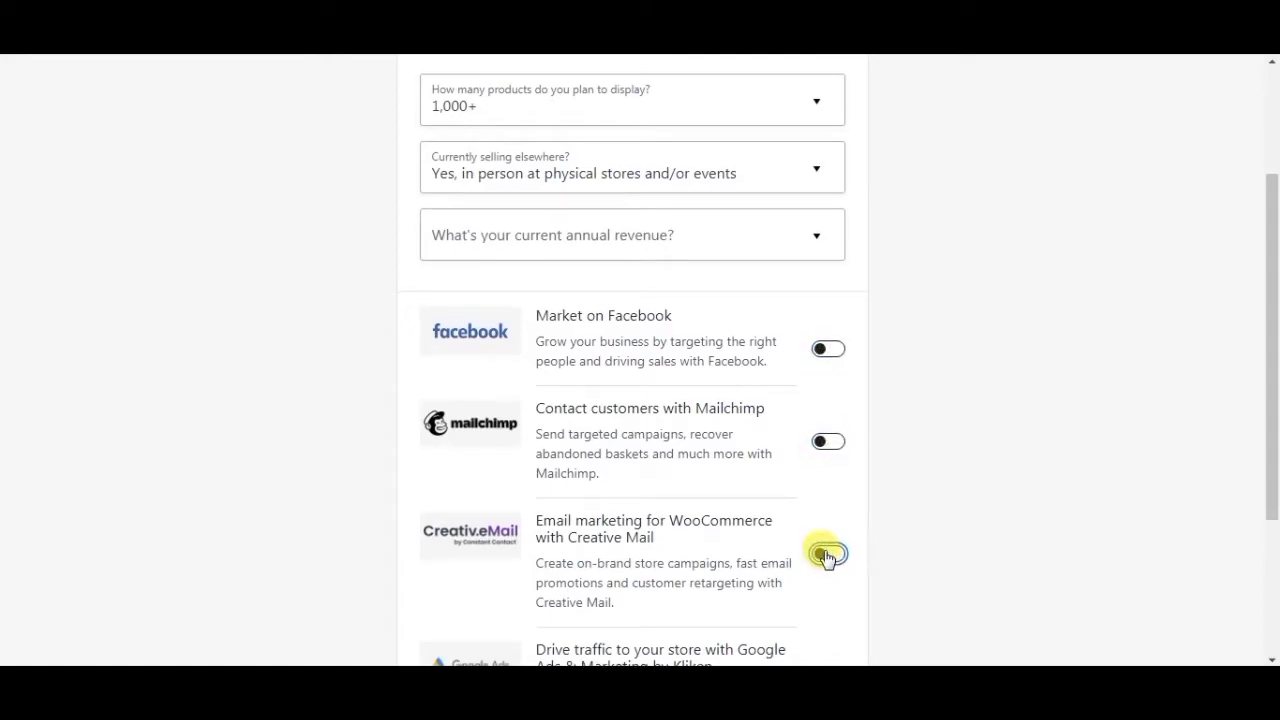
scroll(766, 160, down, 2)
click(827, 495)
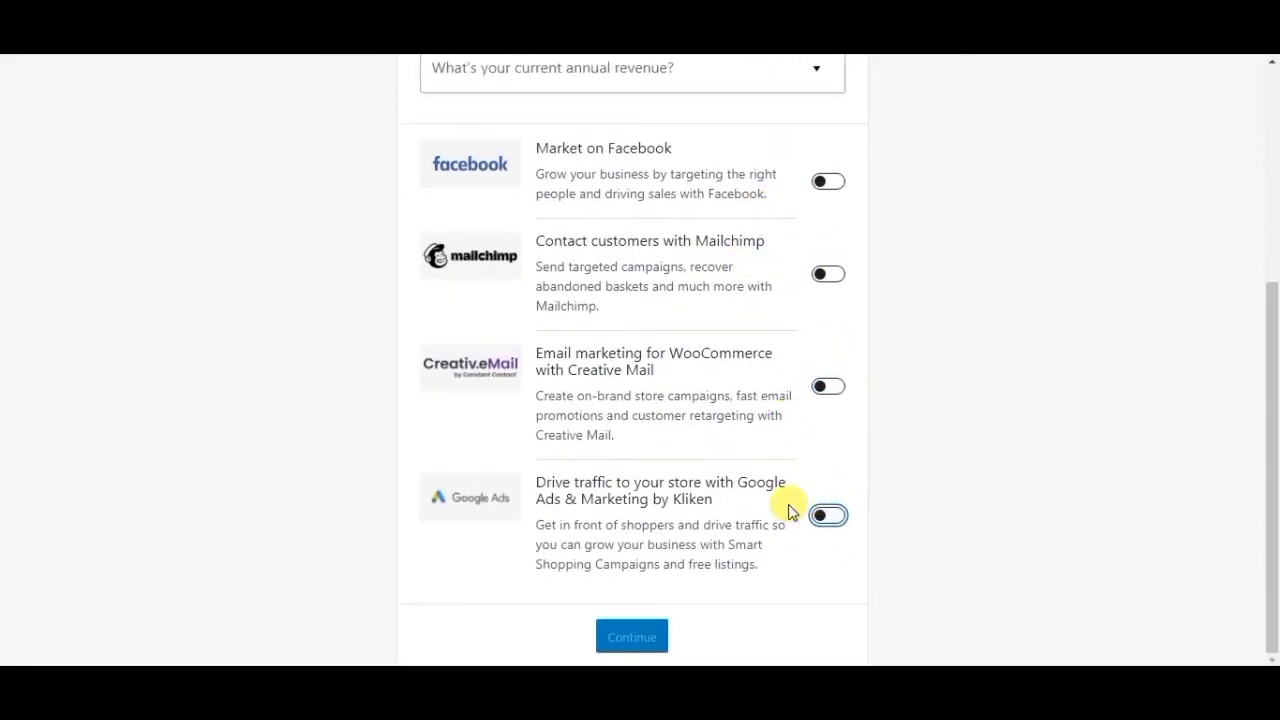
Set the current annual revenue to £0.00 (I'm just getting started) and submit the business details.
scroll(788, 512, up, 3)
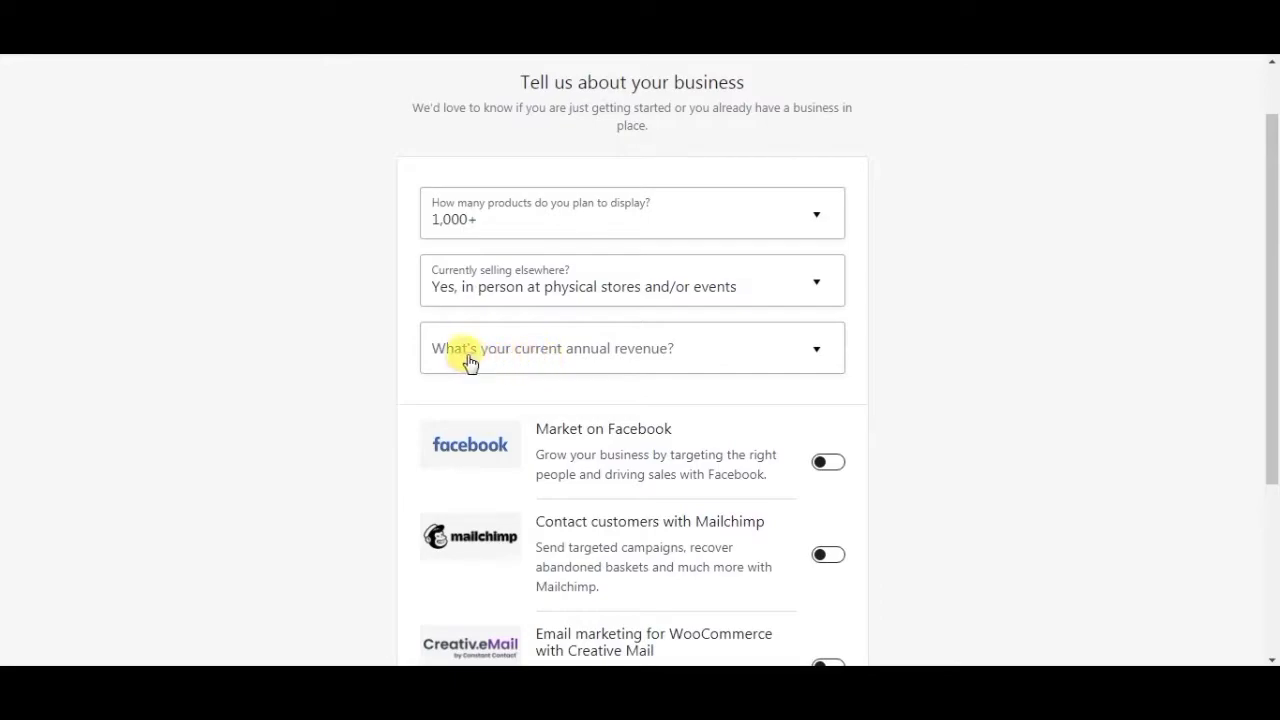
click(716, 350)
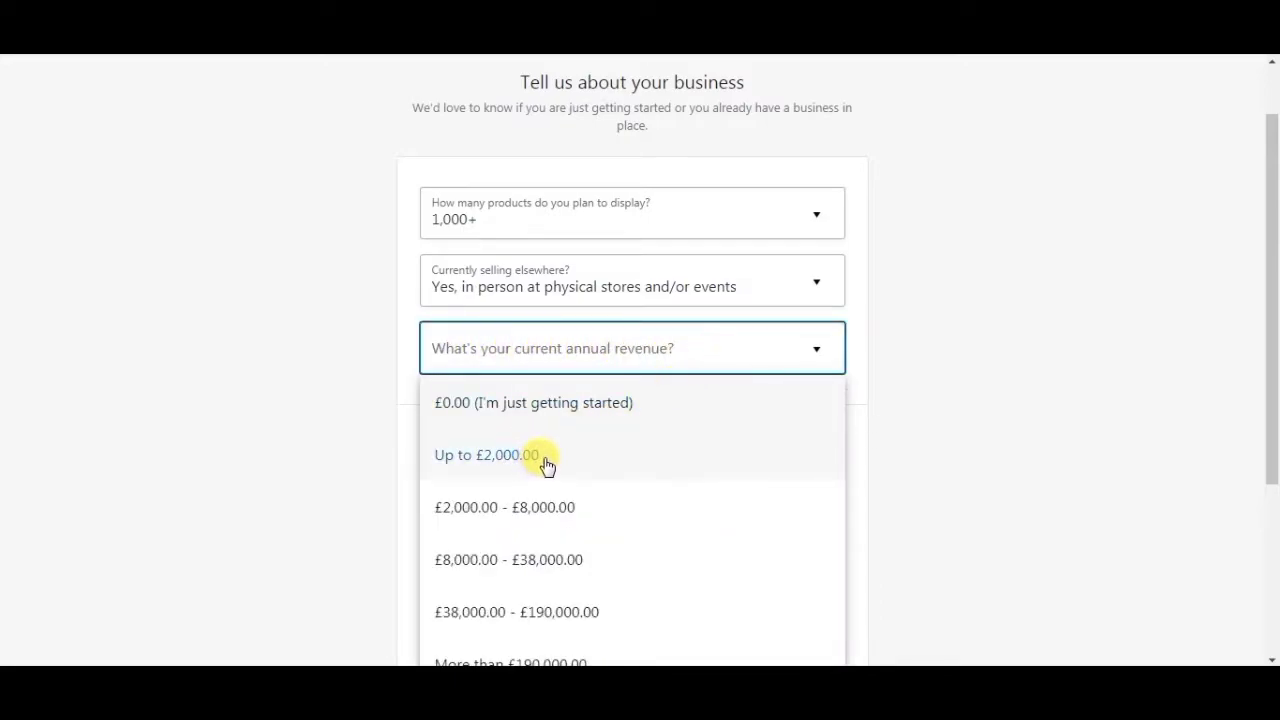
click(571, 408)
scroll(780, 455, down, 2)
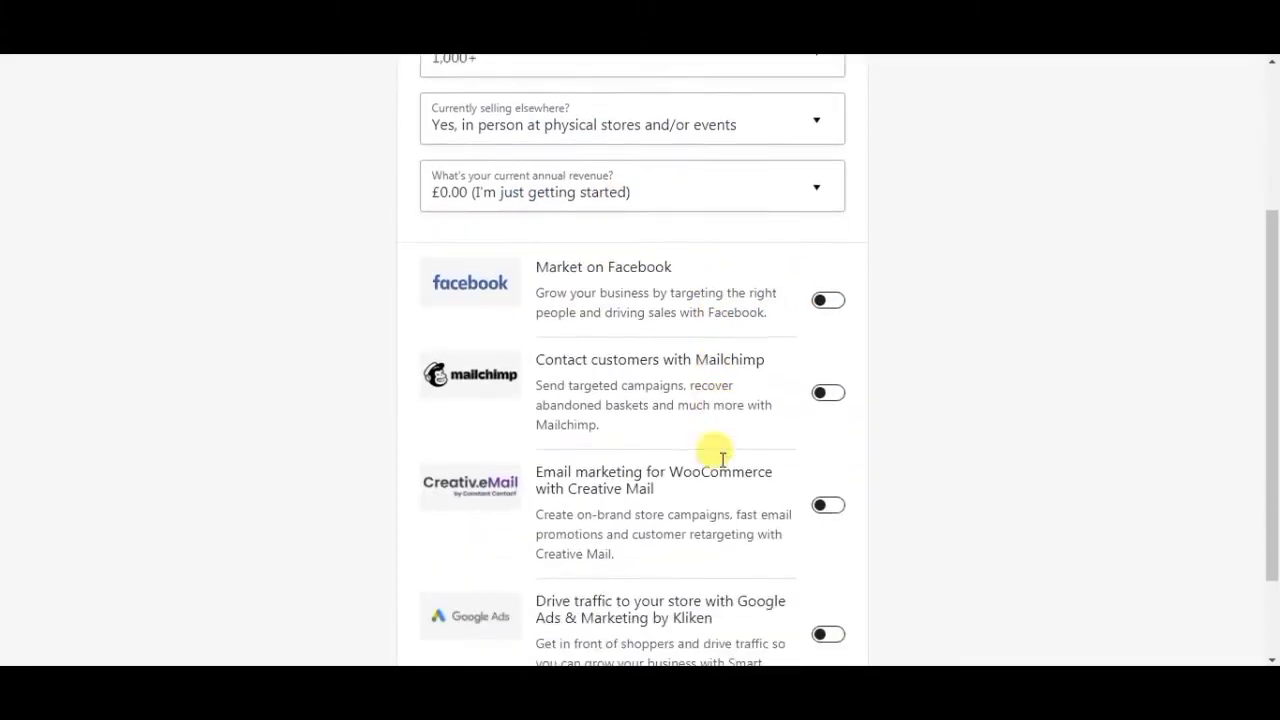
scroll(722, 458, down, 2)
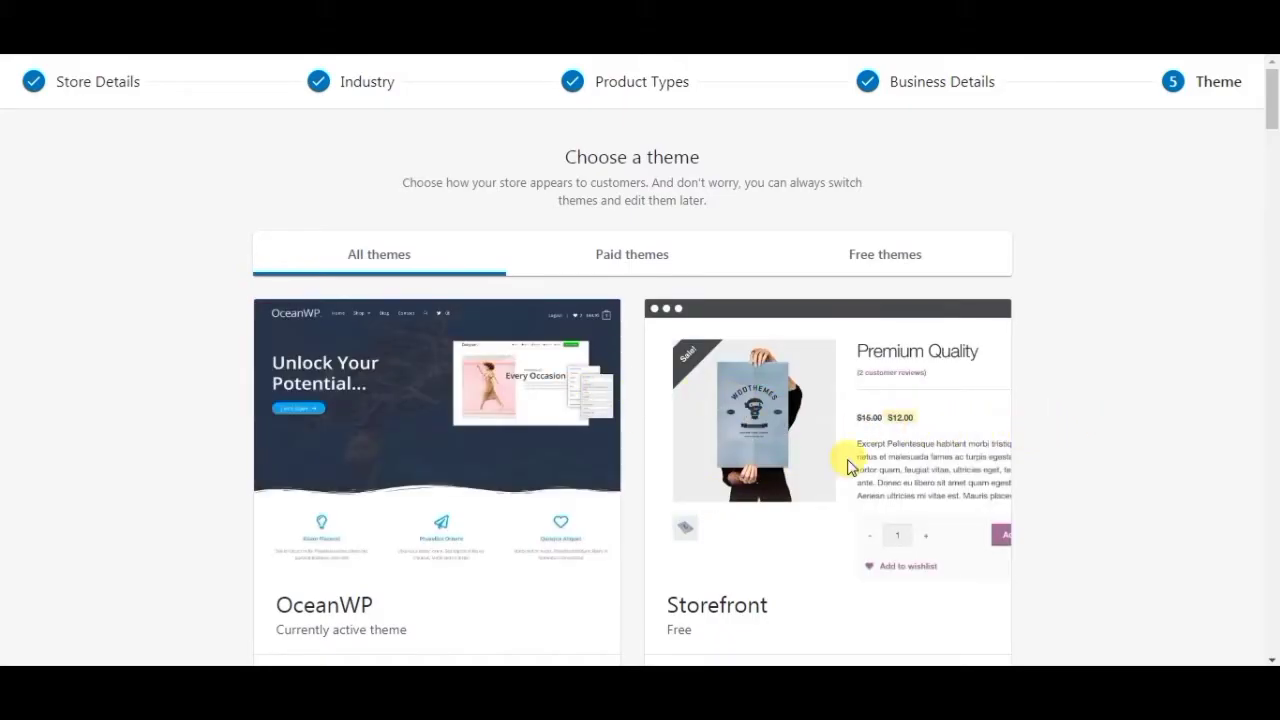
Look through the offered store themes and skip the theme selection.
scroll(848, 465, down, 10)
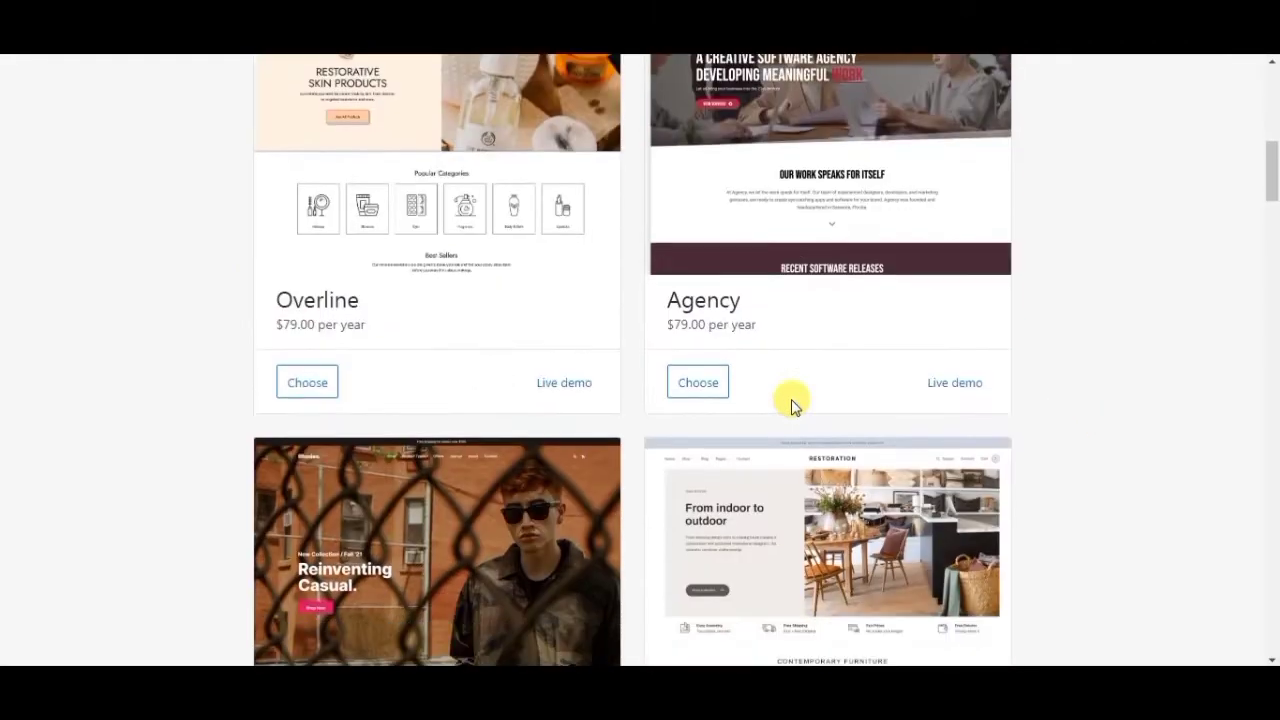
scroll(793, 405, down, 15)
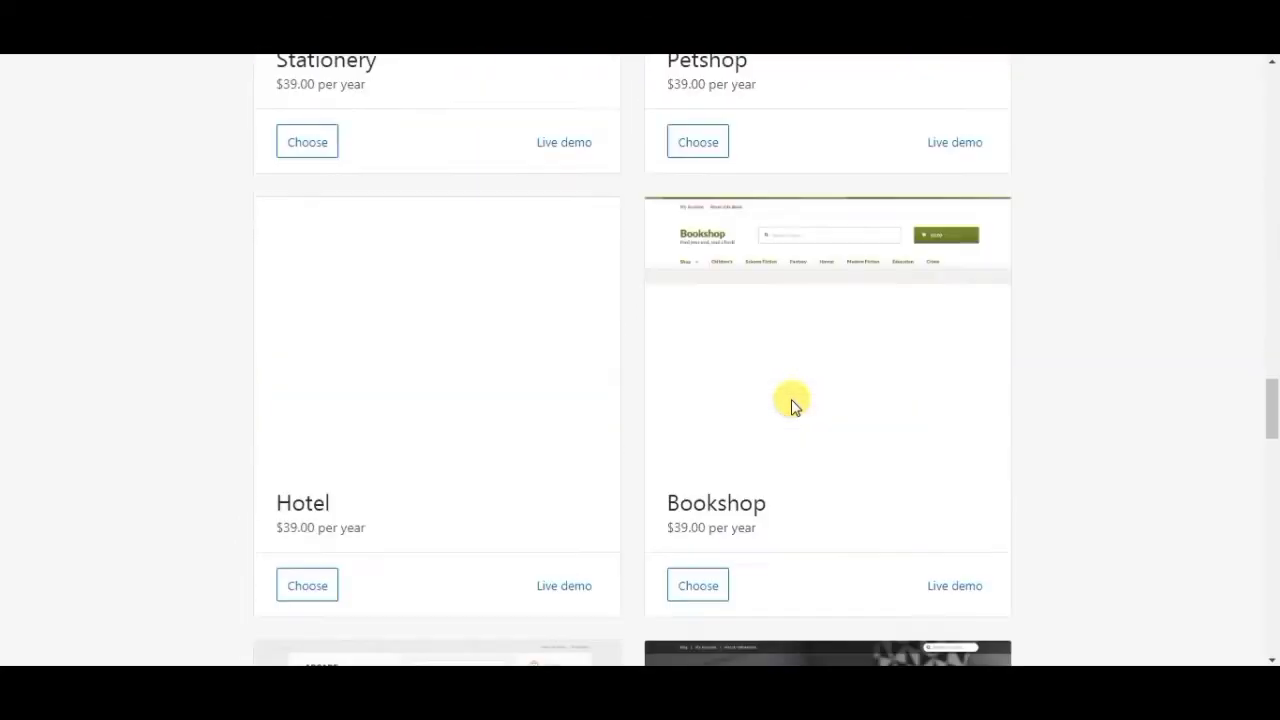
scroll(793, 405, down, 10)
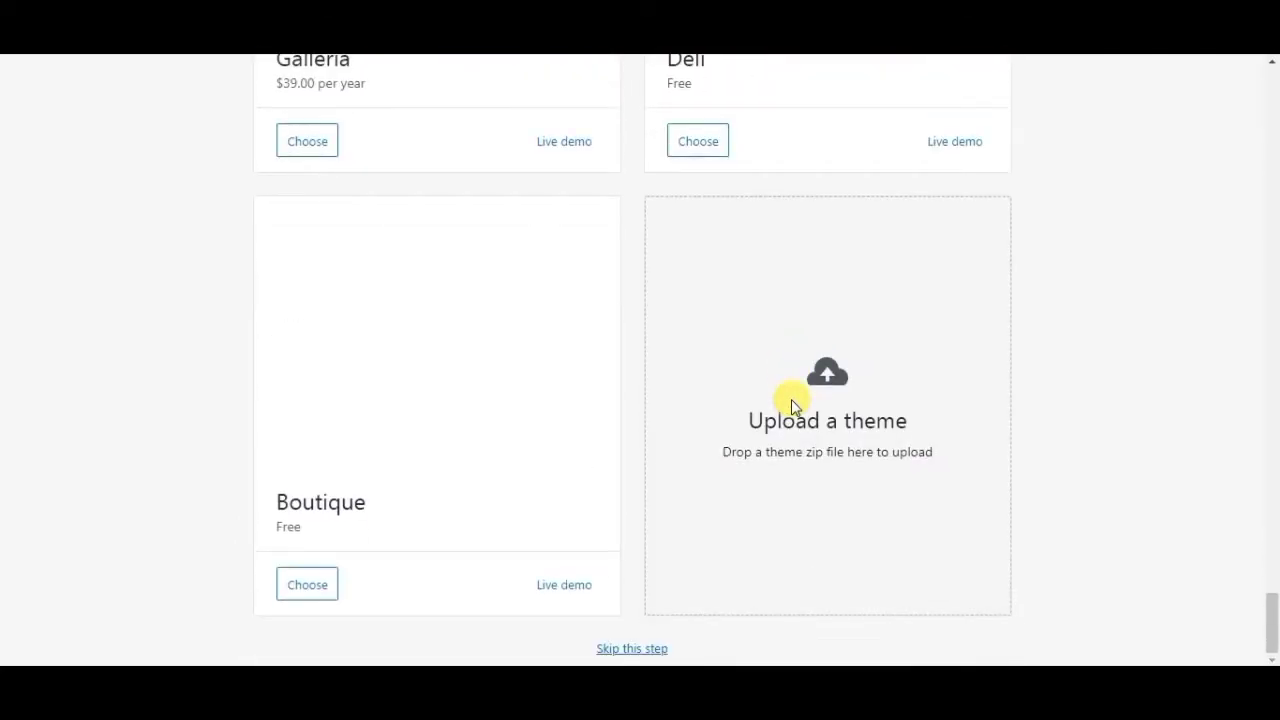
click(647, 649)
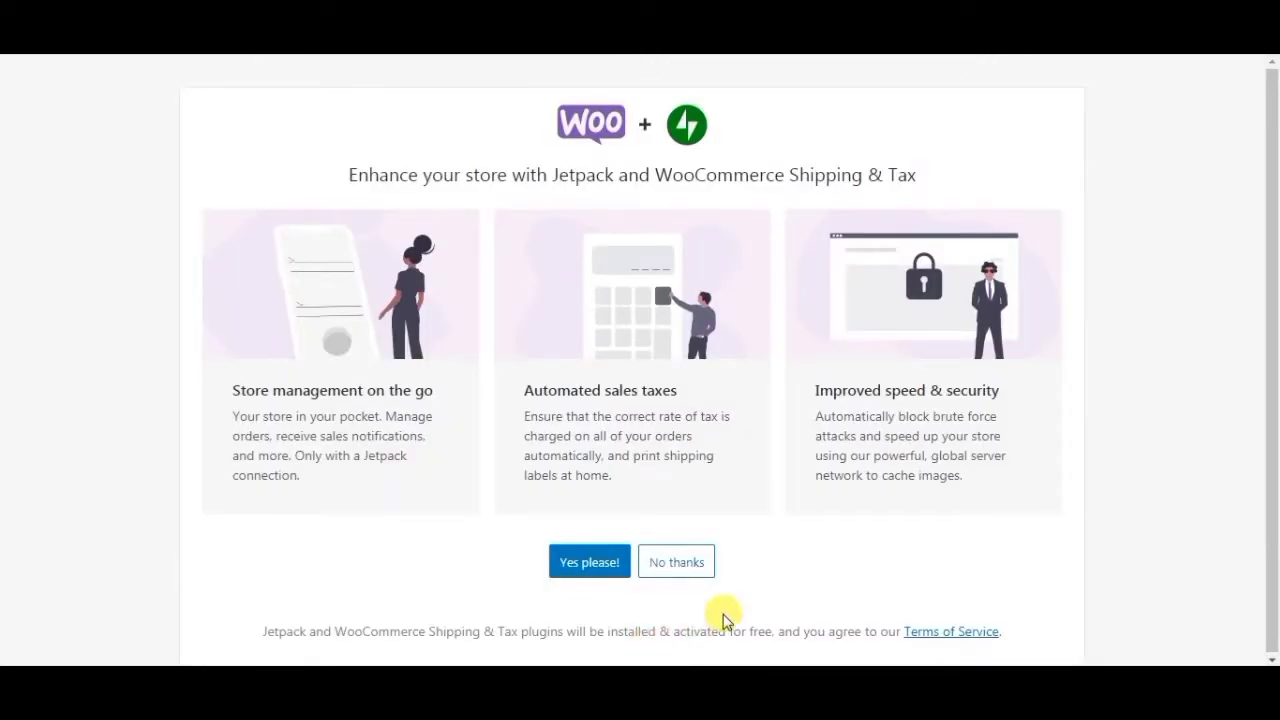
Decline the Jetpack and WooCommerce Shipping & Tax offer and dismiss the WooCommerce welcome message.
click(684, 566)
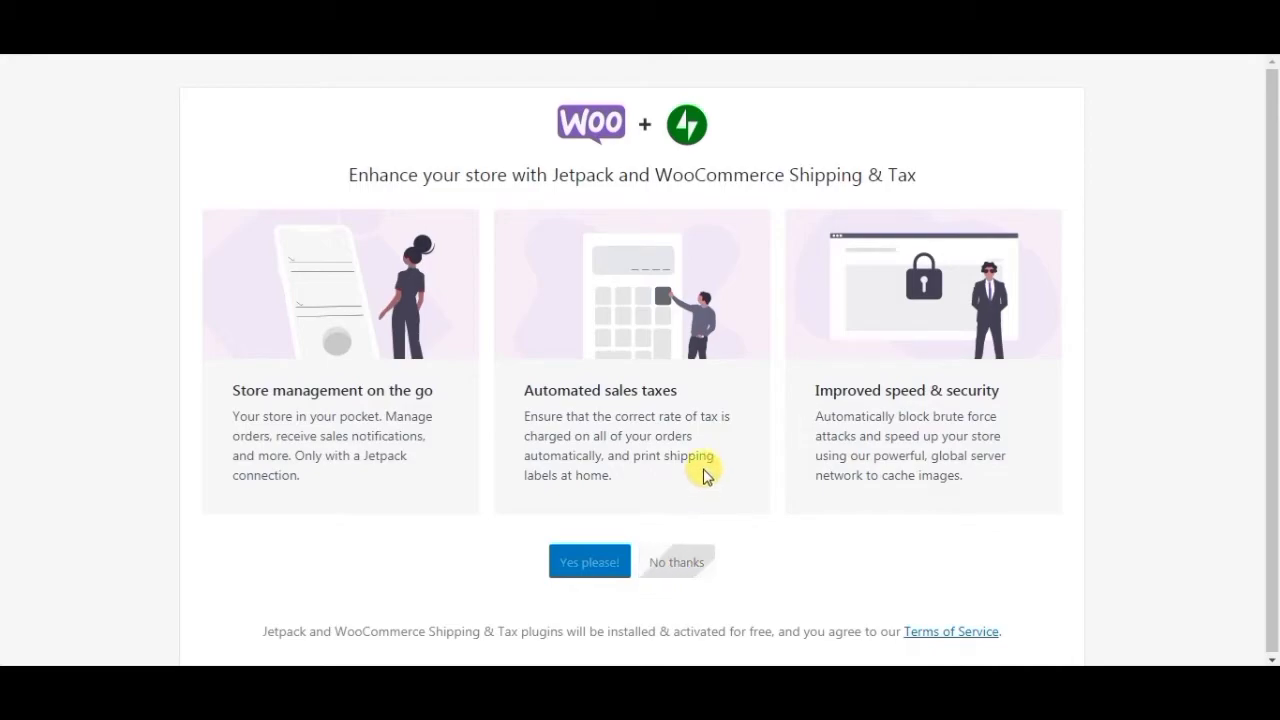
click(688, 561)
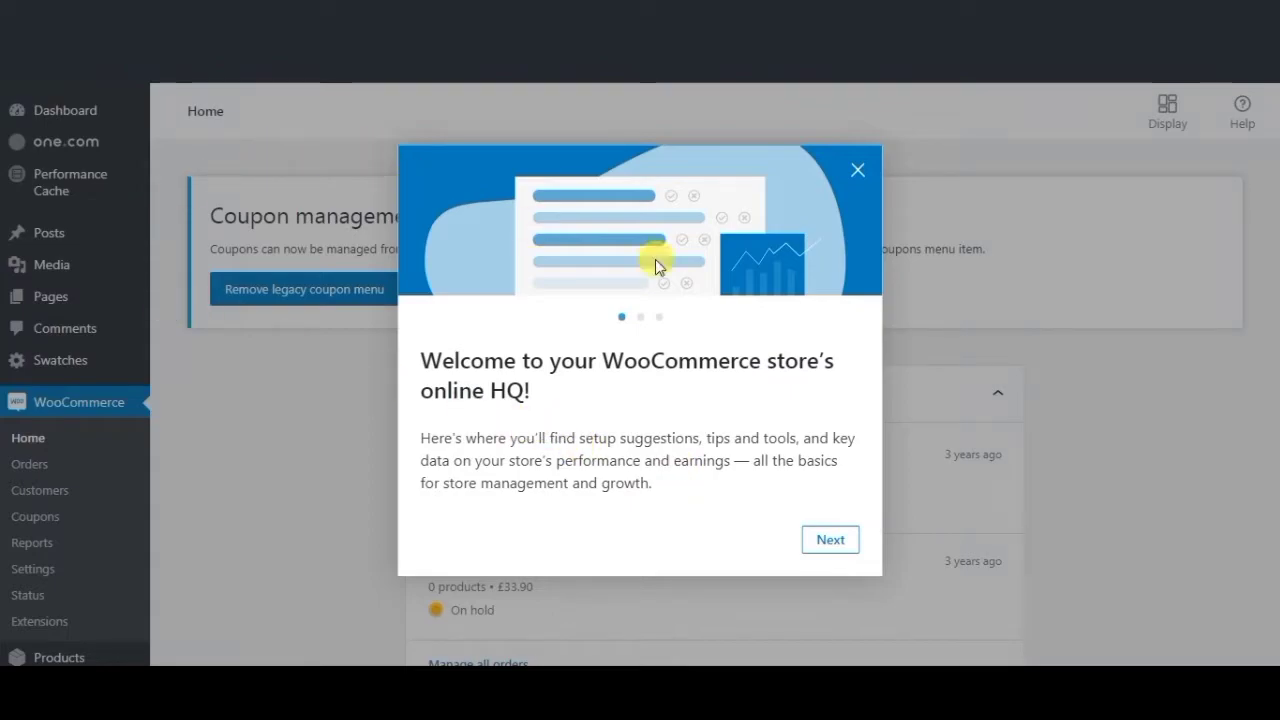
click(858, 170)
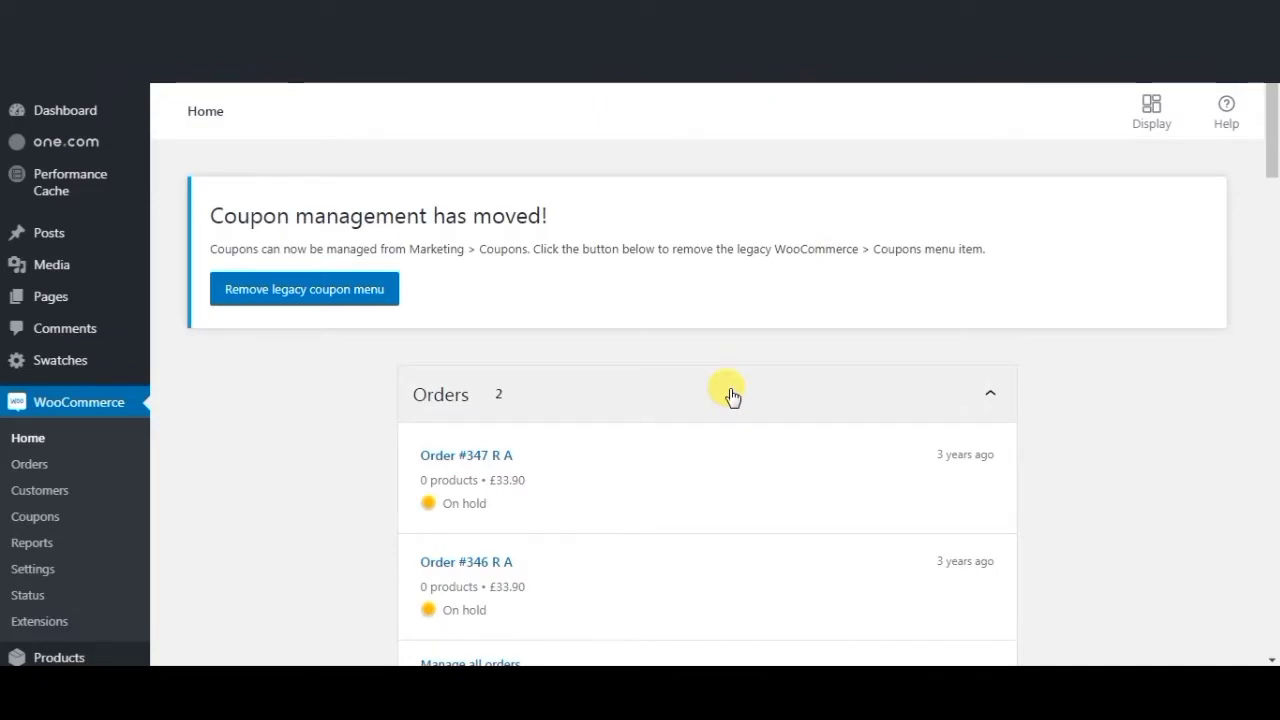
Examine the orders and the Finish setup checklist on the WooCommerce home page.
scroll(731, 396, down, 4)
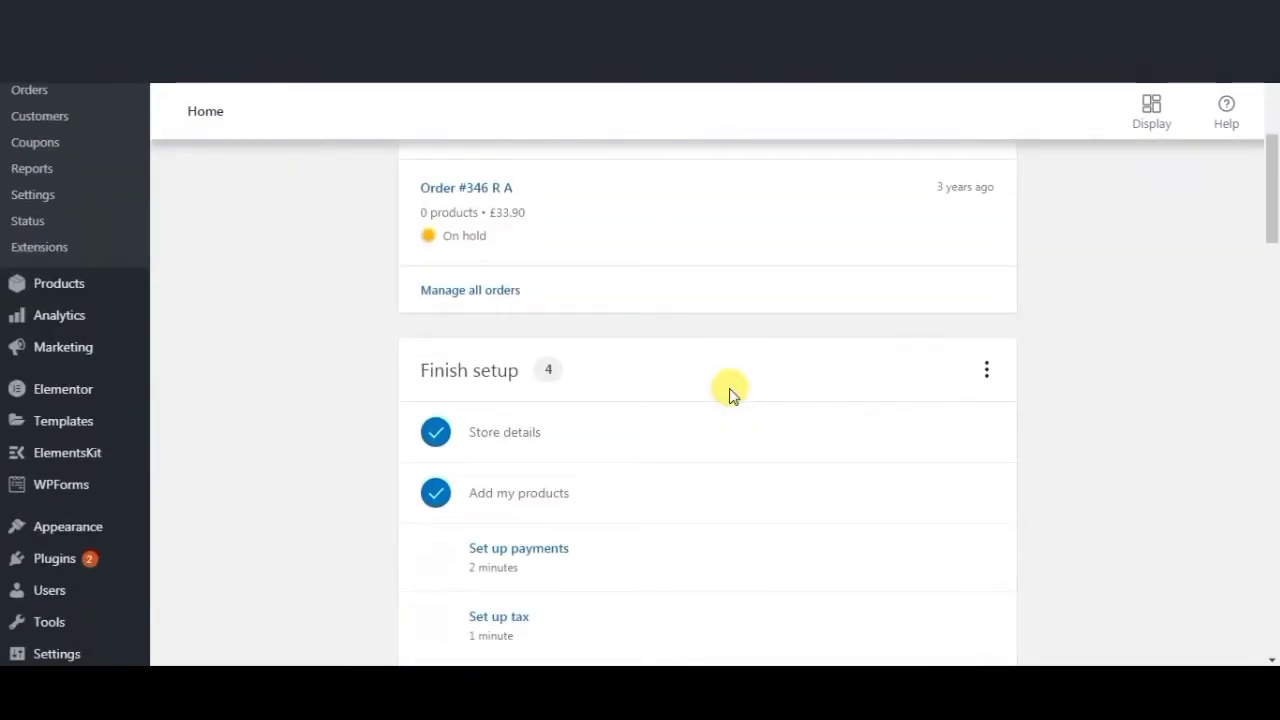
scroll(731, 396, down, 6)
scroll(731, 396, up, 3)
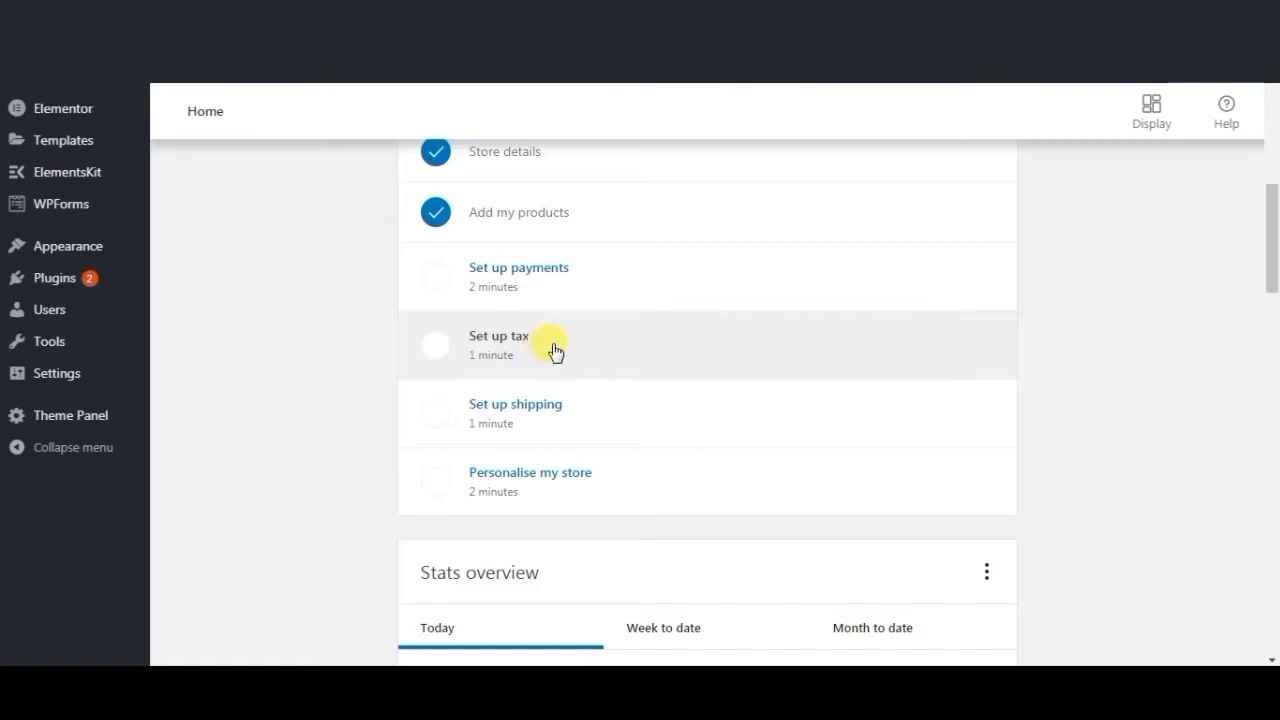
scroll(650, 405, down, 2)
scroll(650, 405, down, 1)
scroll(650, 405, up, 8)
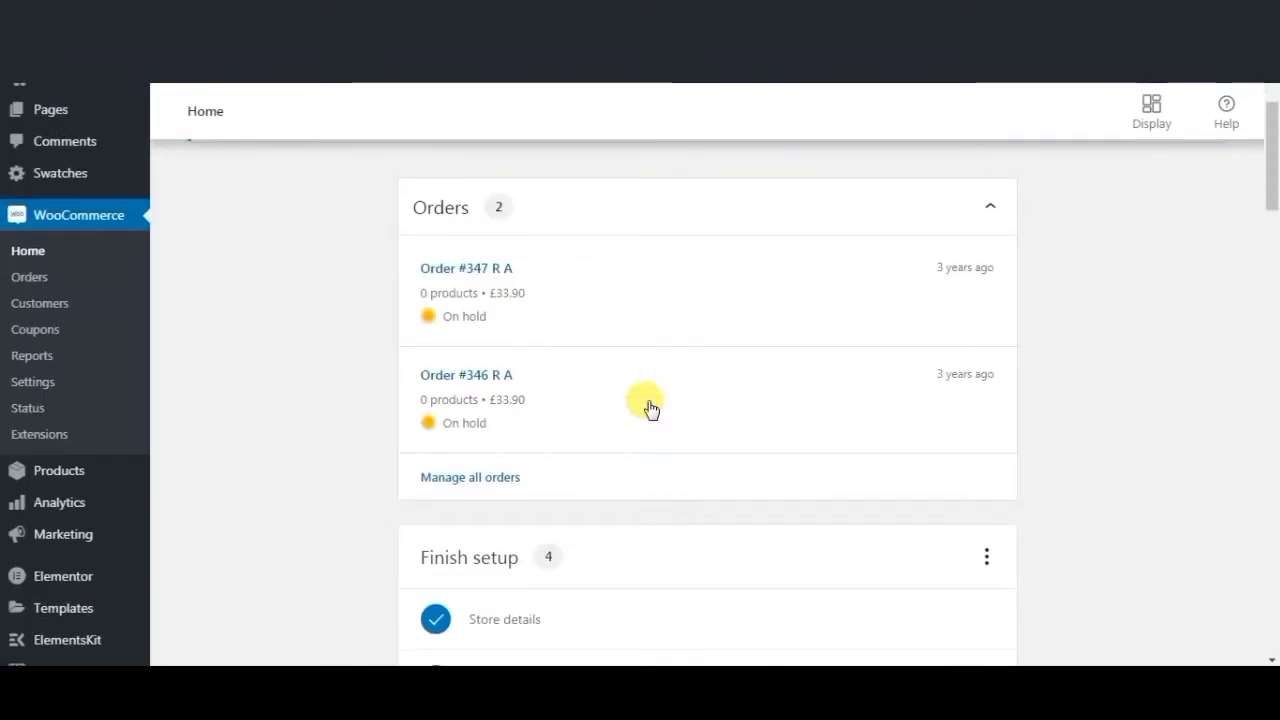
Open the WooCommerce general settings and restrict the selling locations to specific countries, choosing United Kingdom (UK).
click(25, 386)
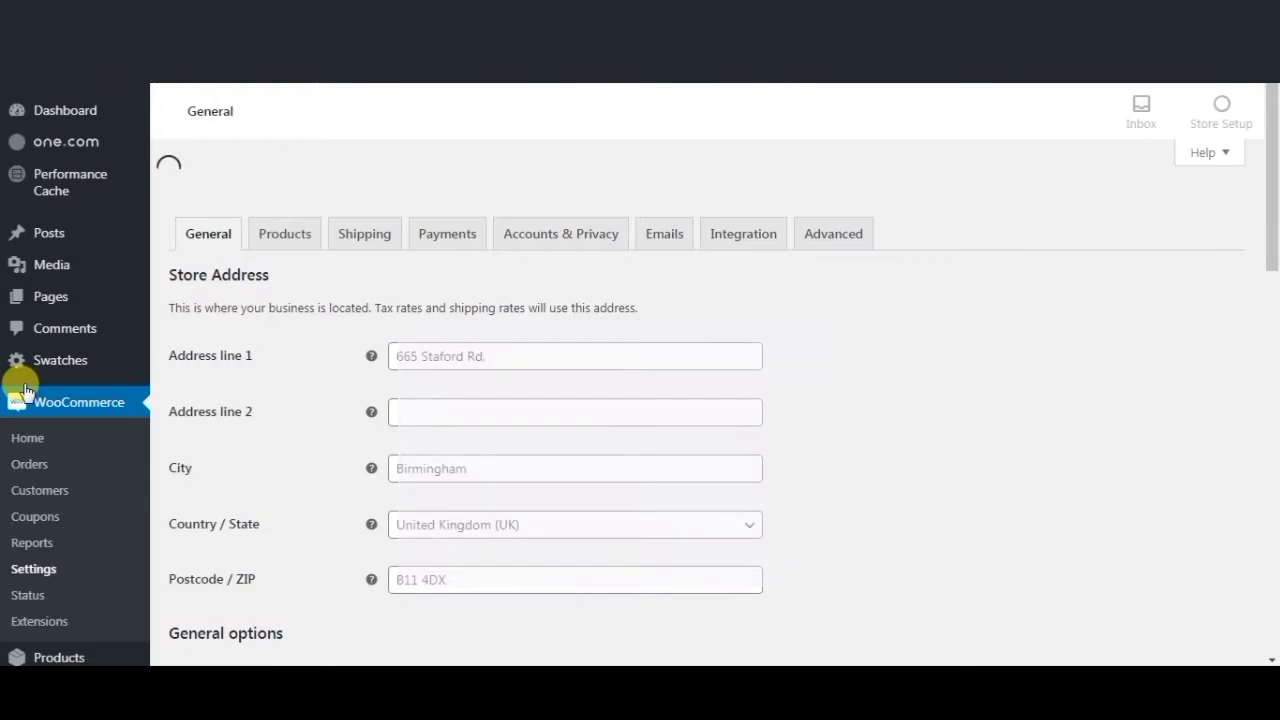
scroll(571, 434, down, 1)
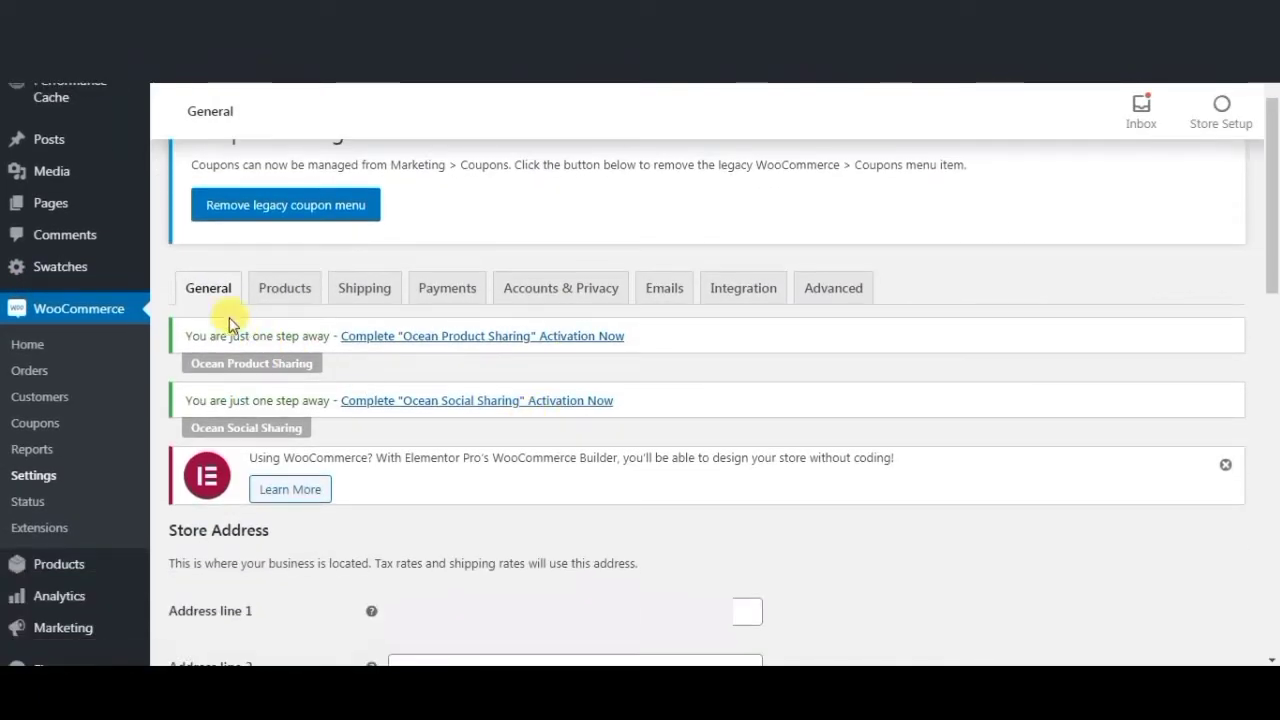
scroll(669, 470, down, 4)
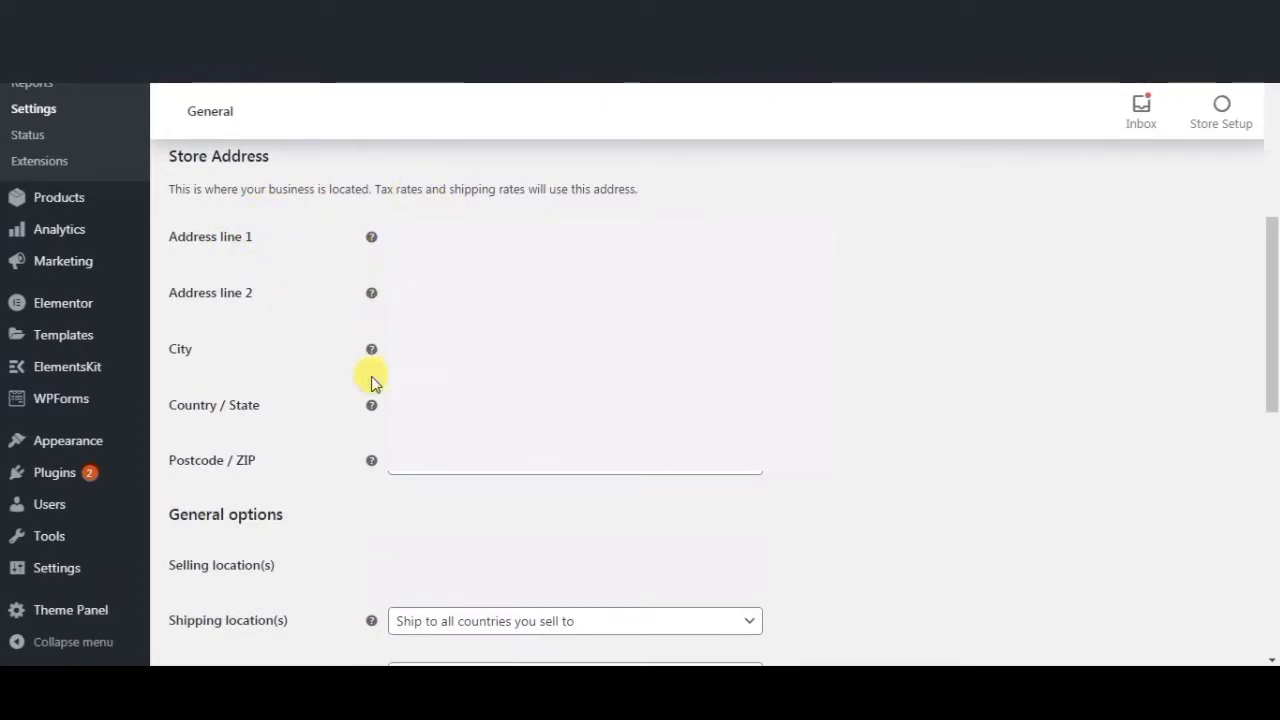
scroll(575, 375, down, 1)
scroll(640, 443, down, 2)
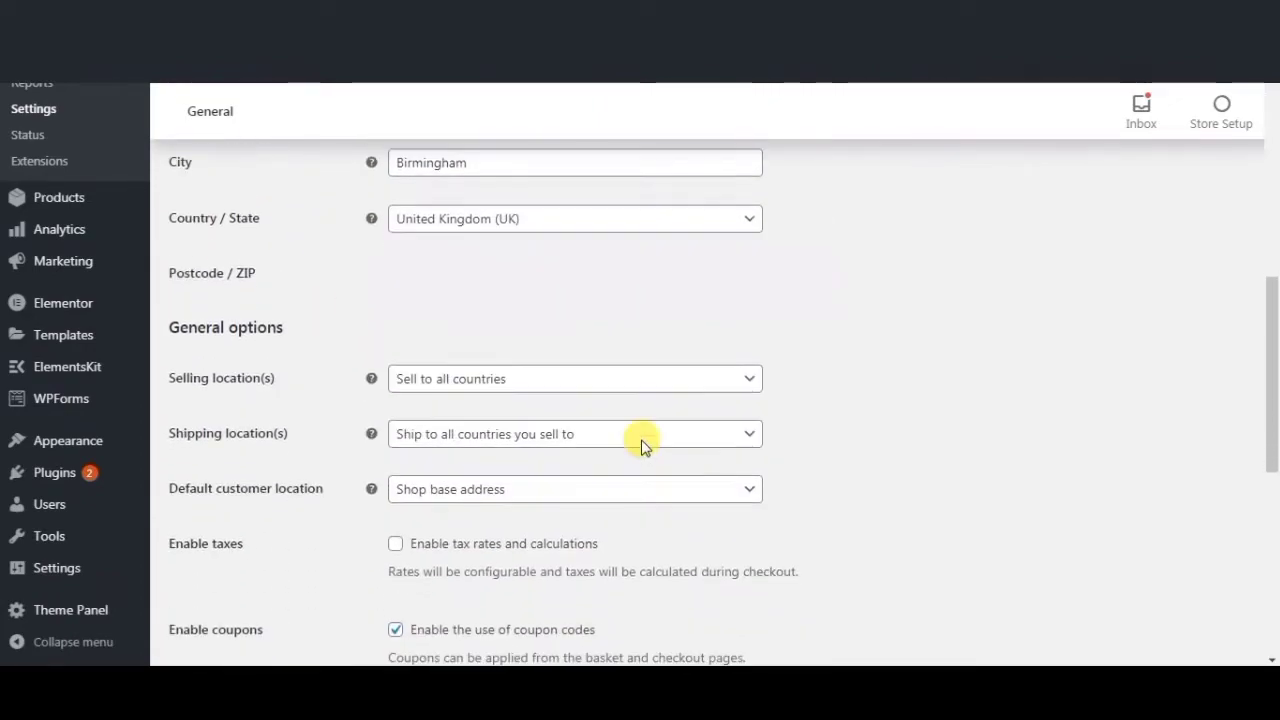
click(690, 286)
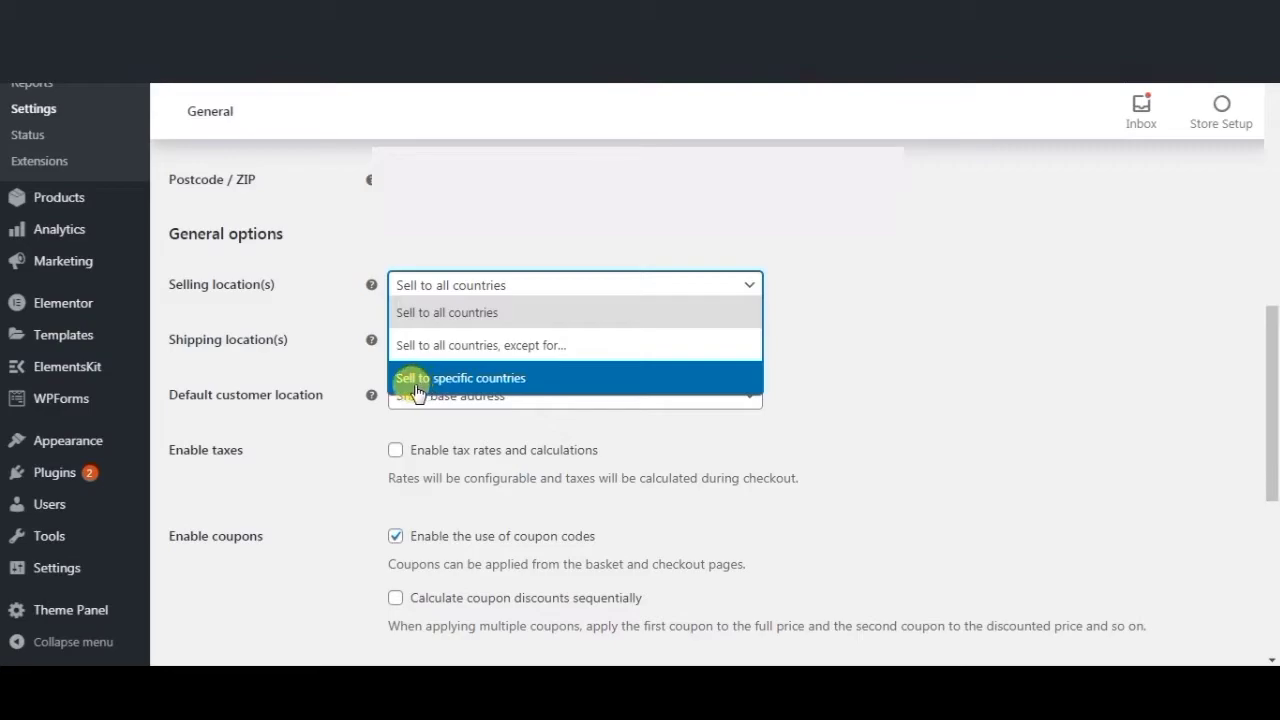
click(528, 380)
click(449, 347)
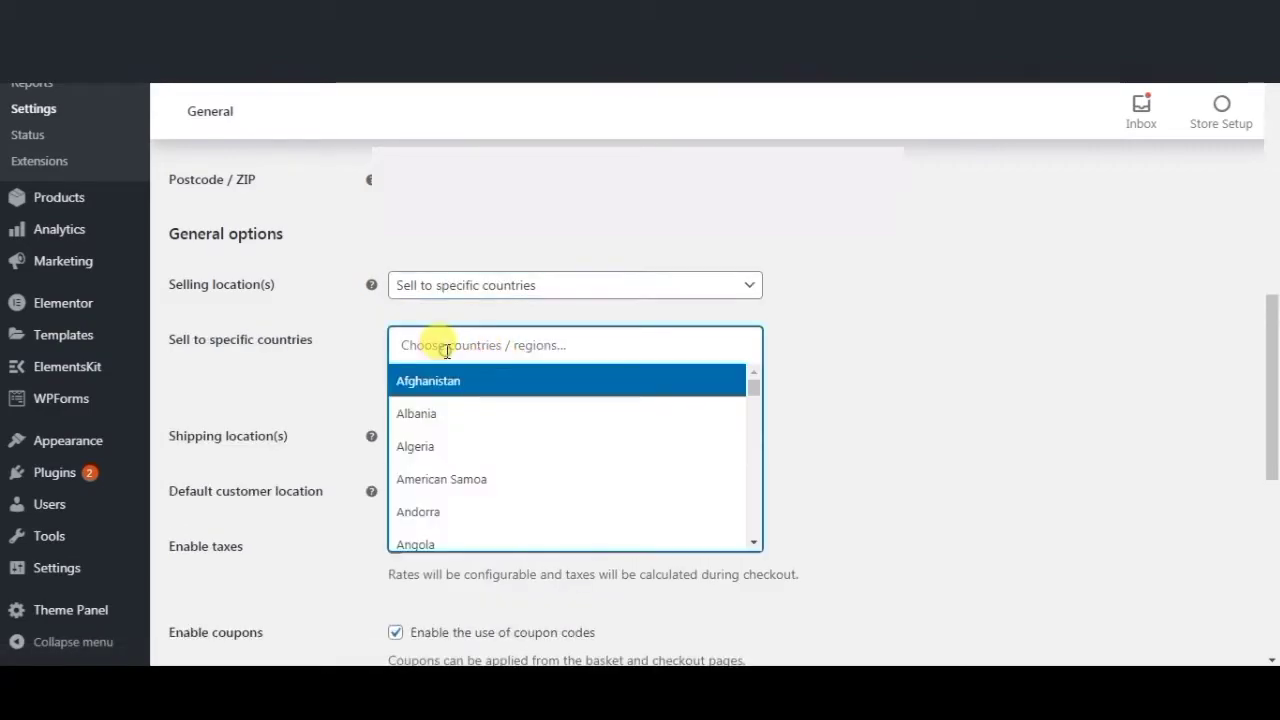
text(un)
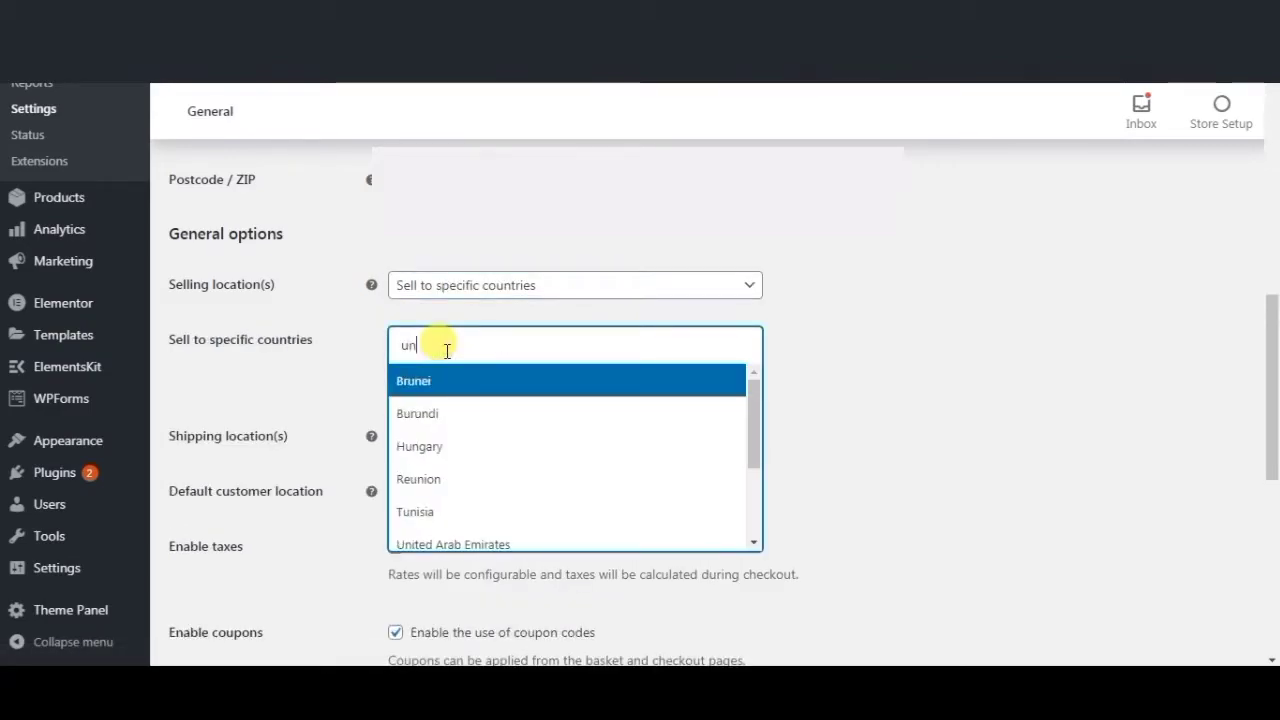
text(ited)
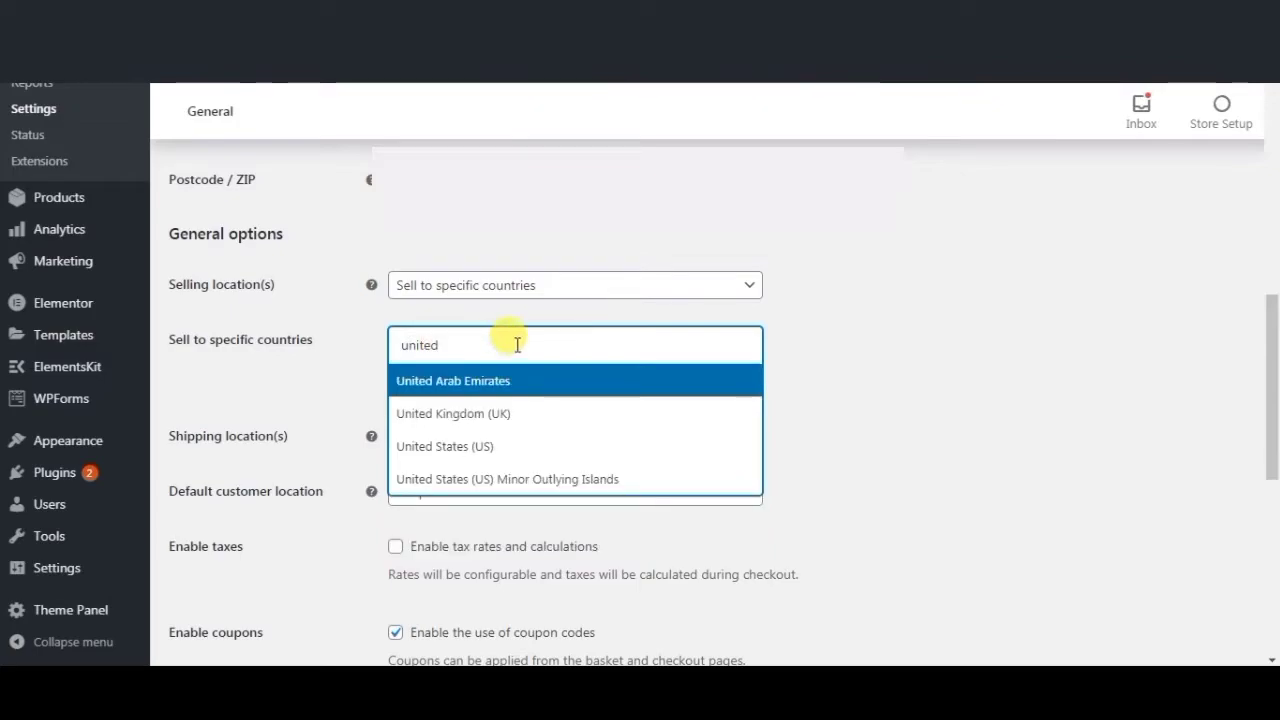
click(501, 414)
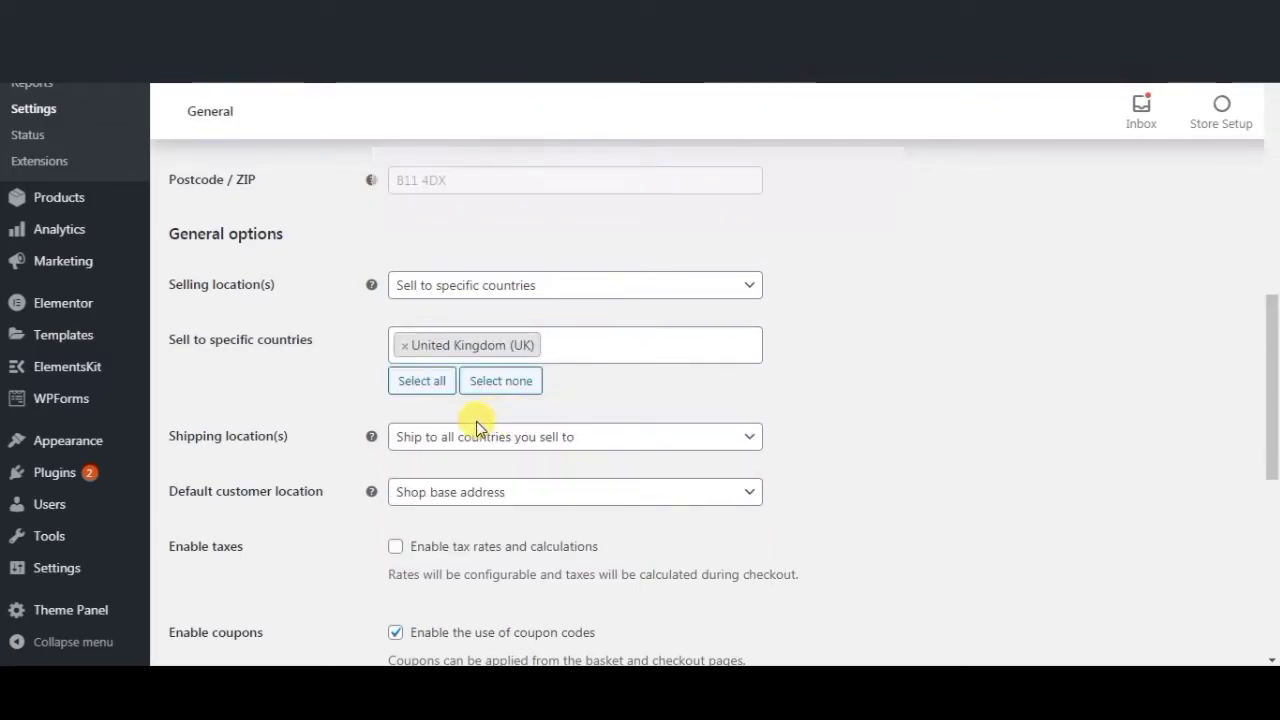
Limit the shipping locations to delivery to specific countries only and choose United Kingdom (UK).
scroll(476, 421, down, 1)
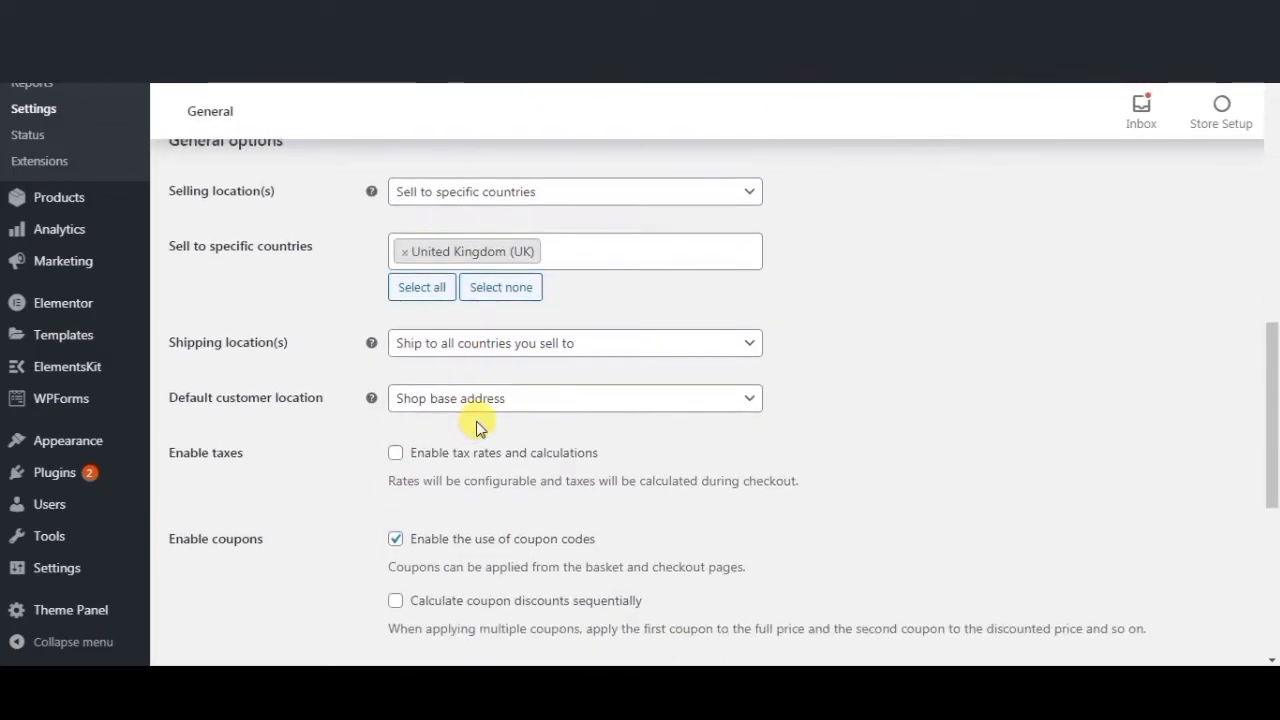
click(592, 343)
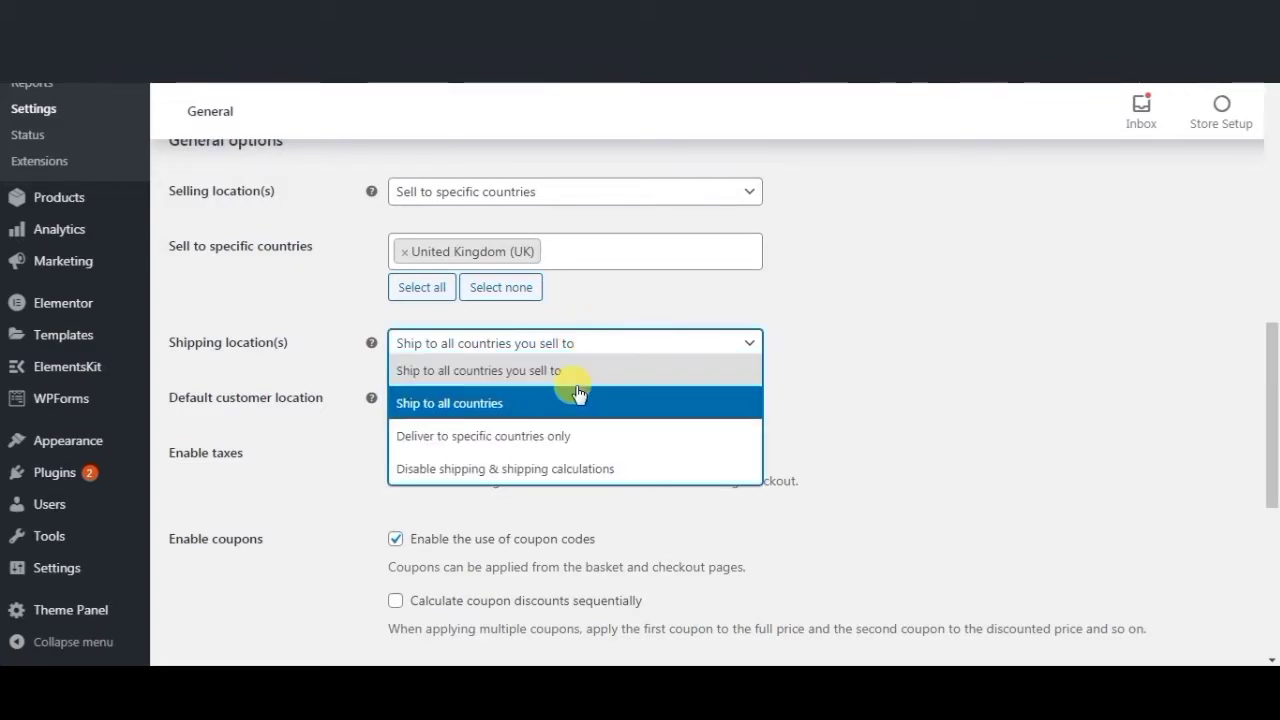
click(605, 435)
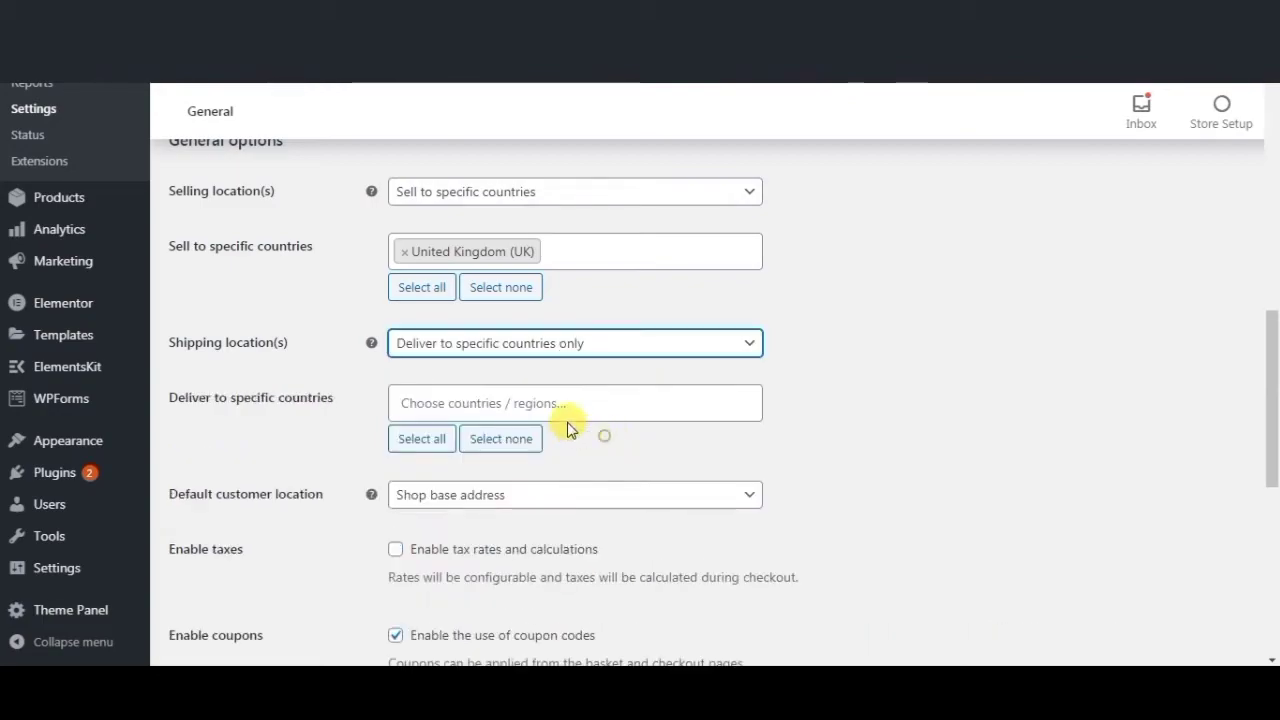
click(475, 400)
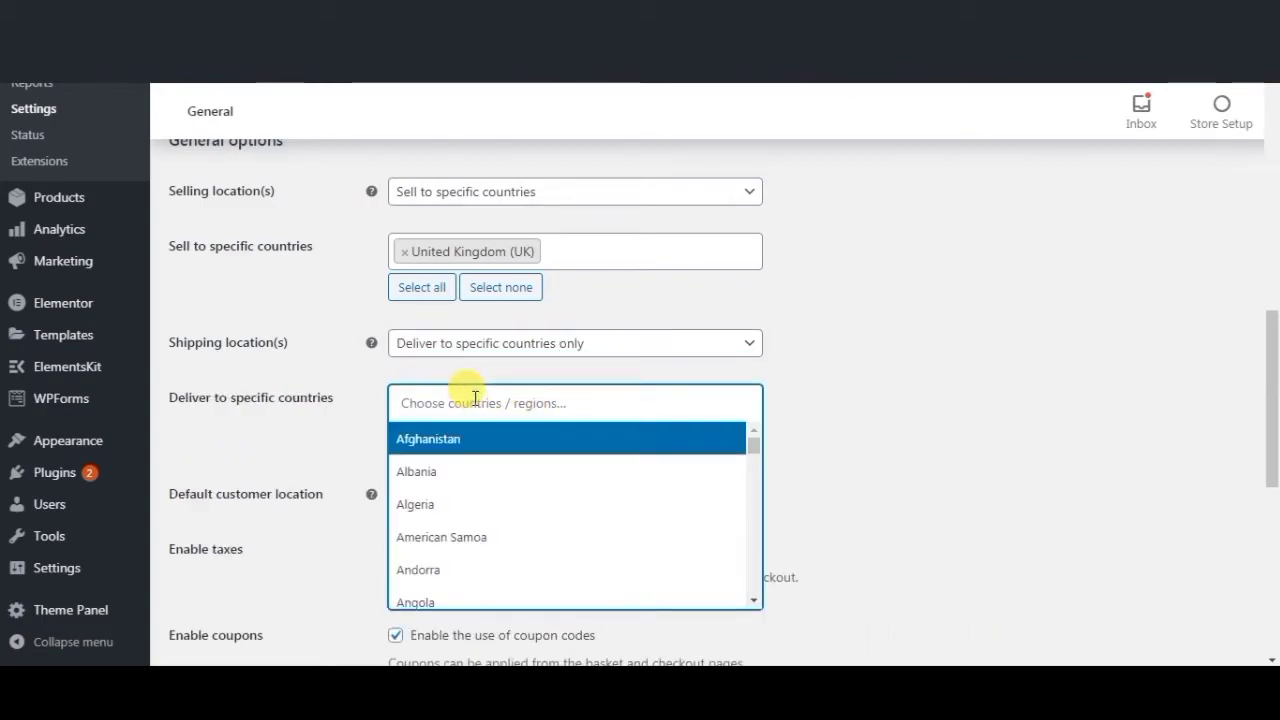
text(united)
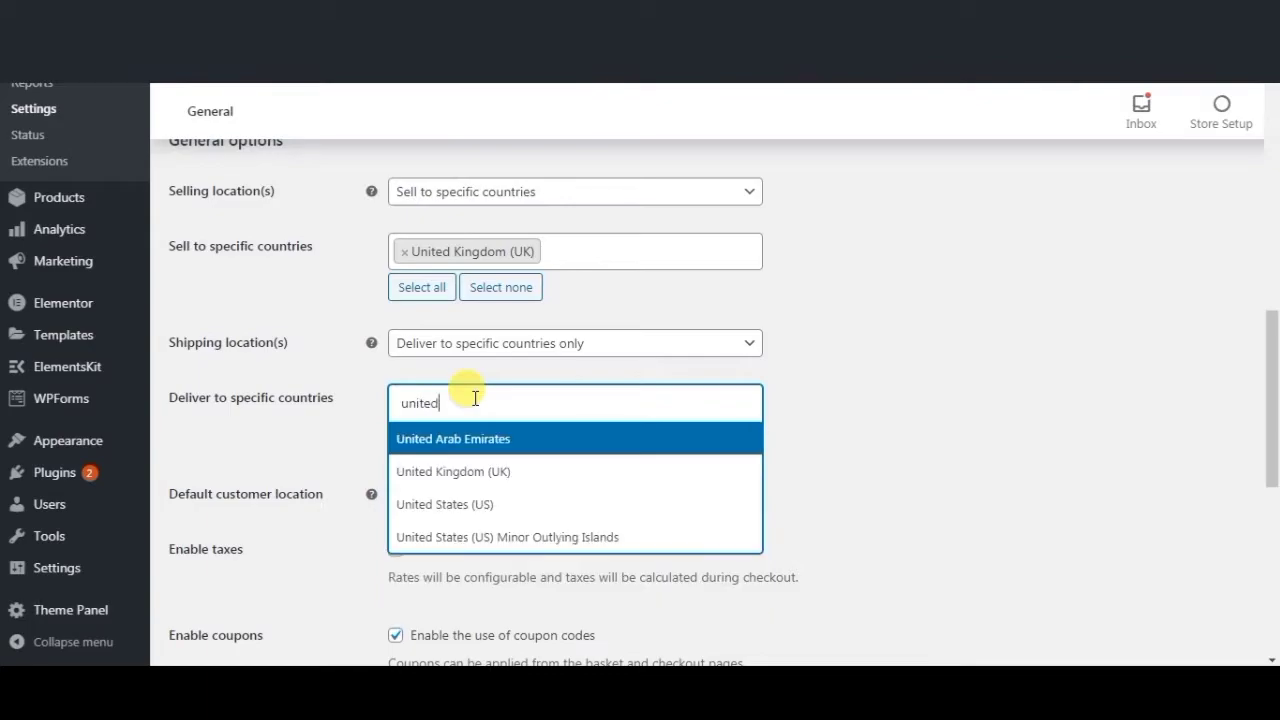
click(462, 471)
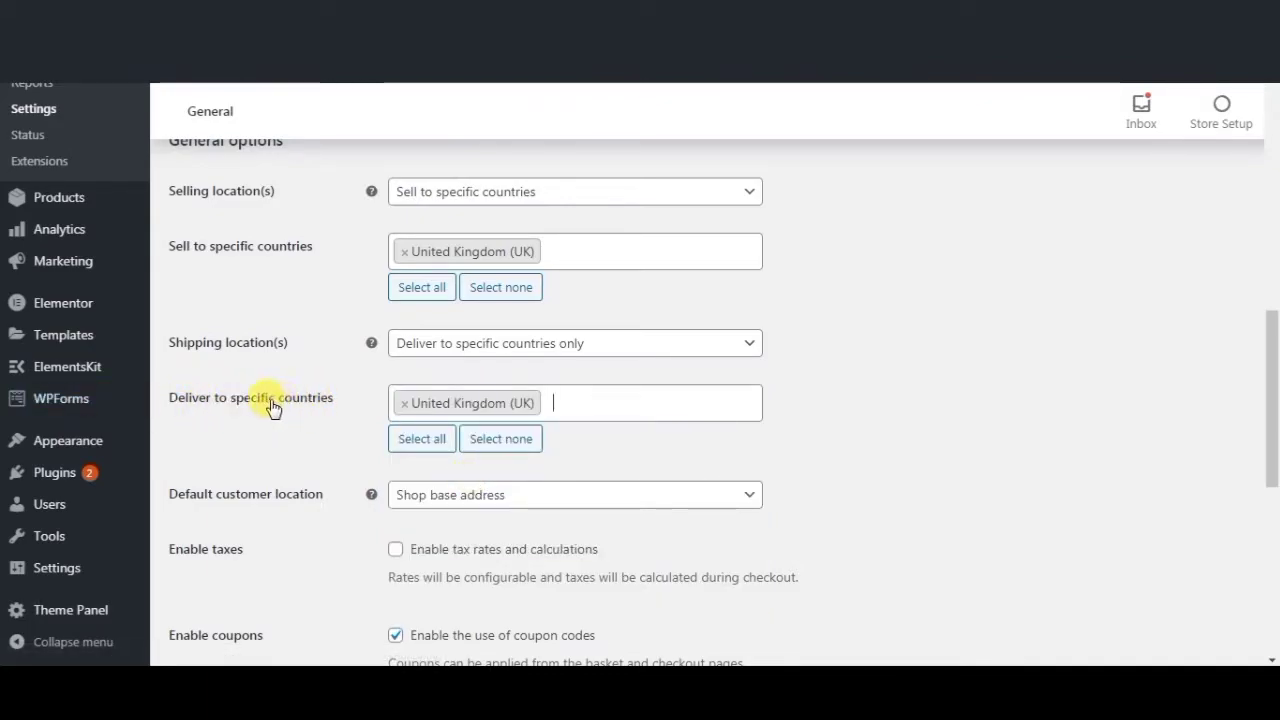
Select Shop base address as the default customer location.
scroll(310, 411, down, 1)
scroll(316, 416, down, 1)
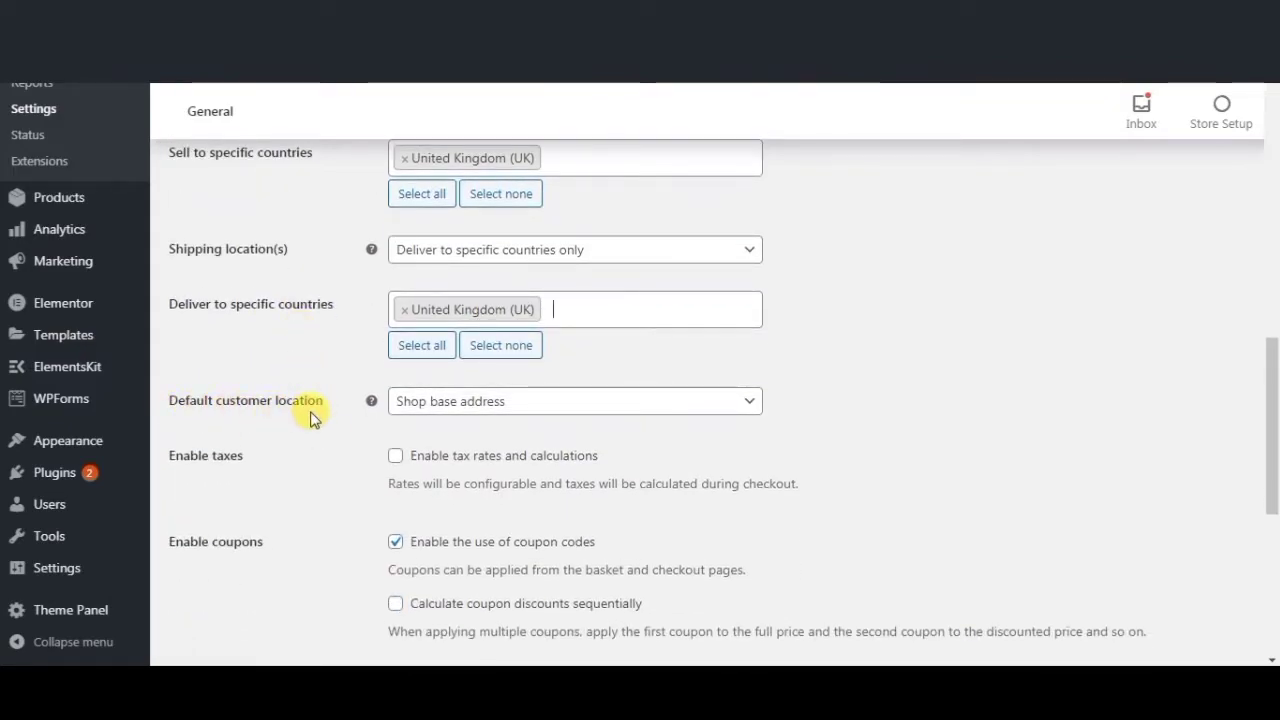
scroll(481, 420, down, 2)
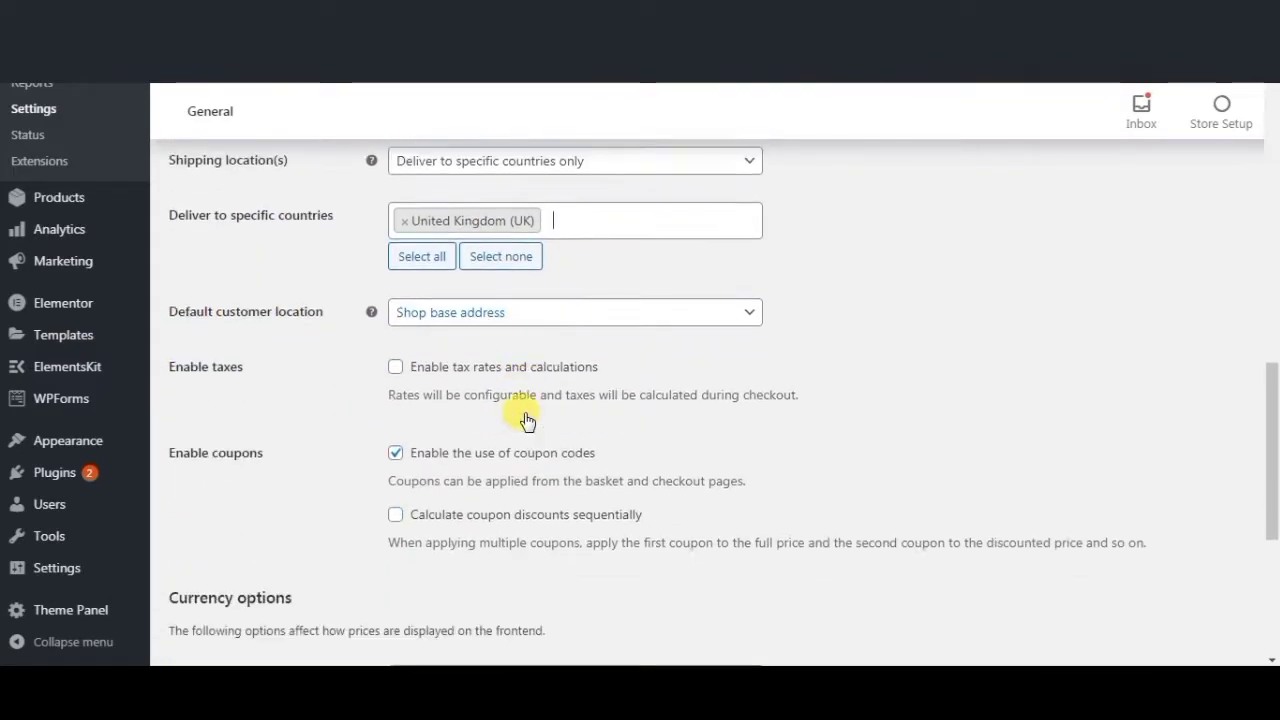
click(735, 318)
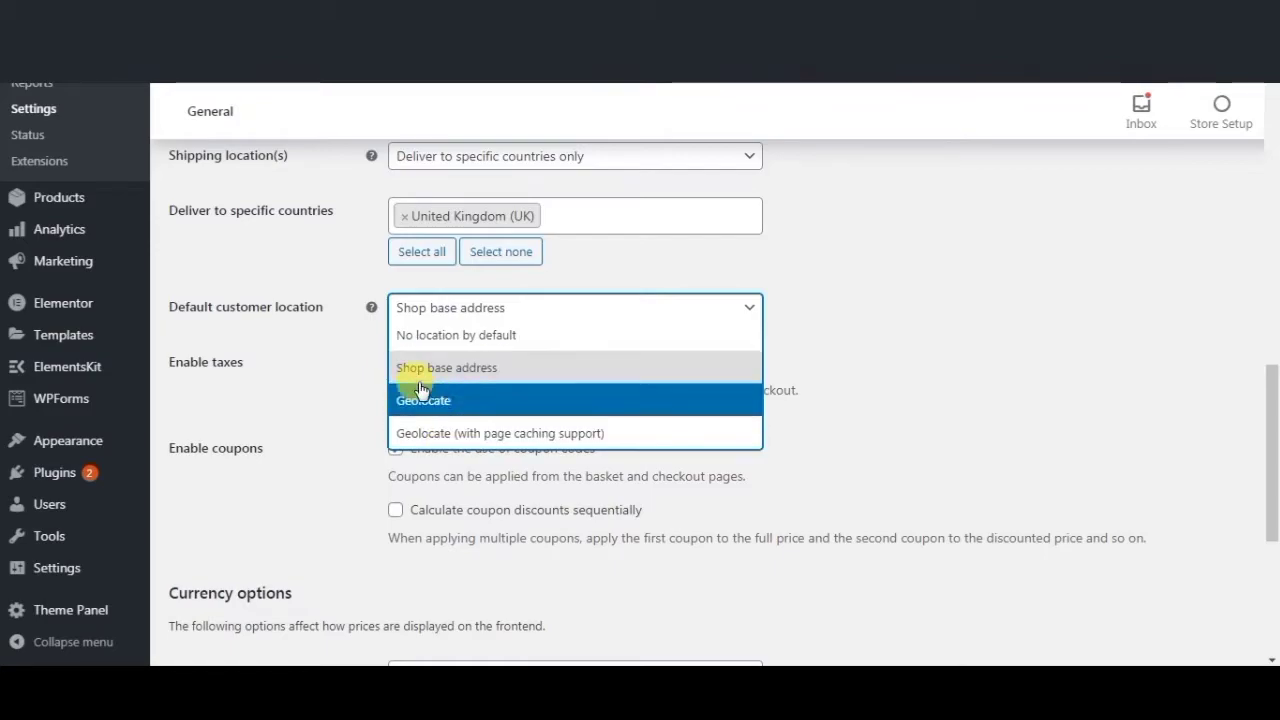
click(517, 370)
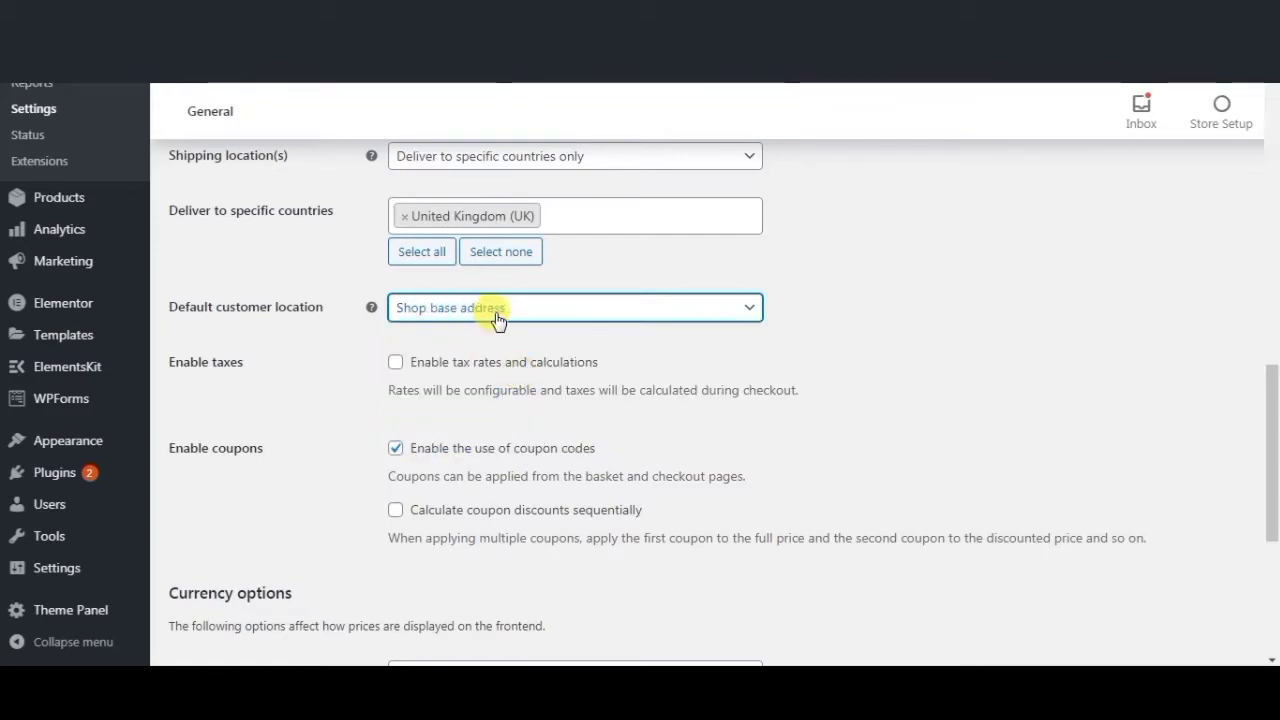
Disable the use of coupon codes and save the general settings.
scroll(588, 420, down, 1)
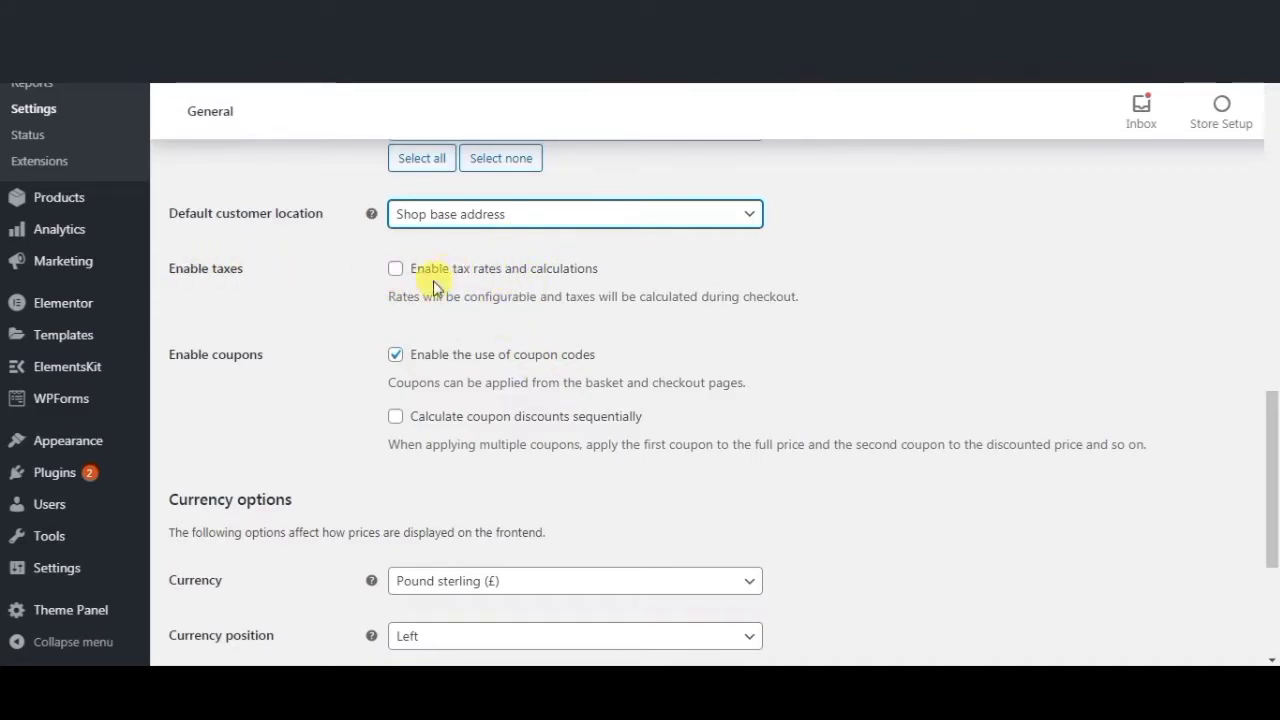
scroll(540, 350, down, 1)
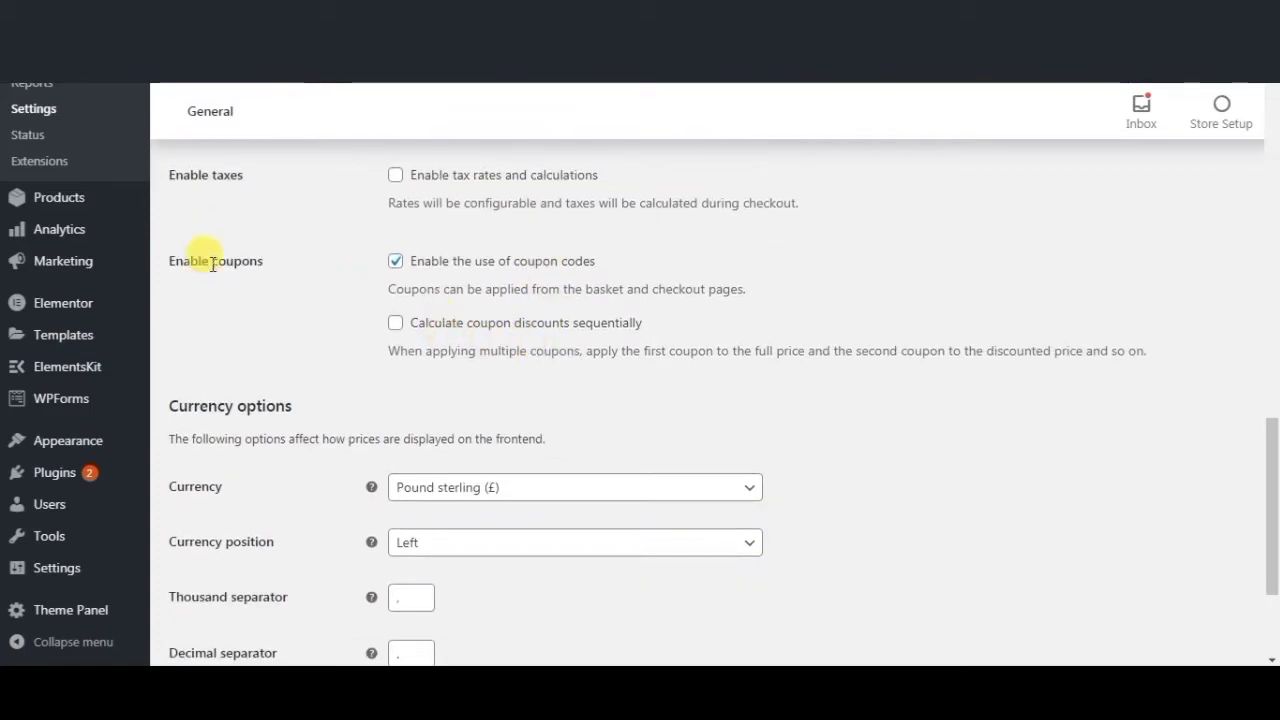
click(396, 262)
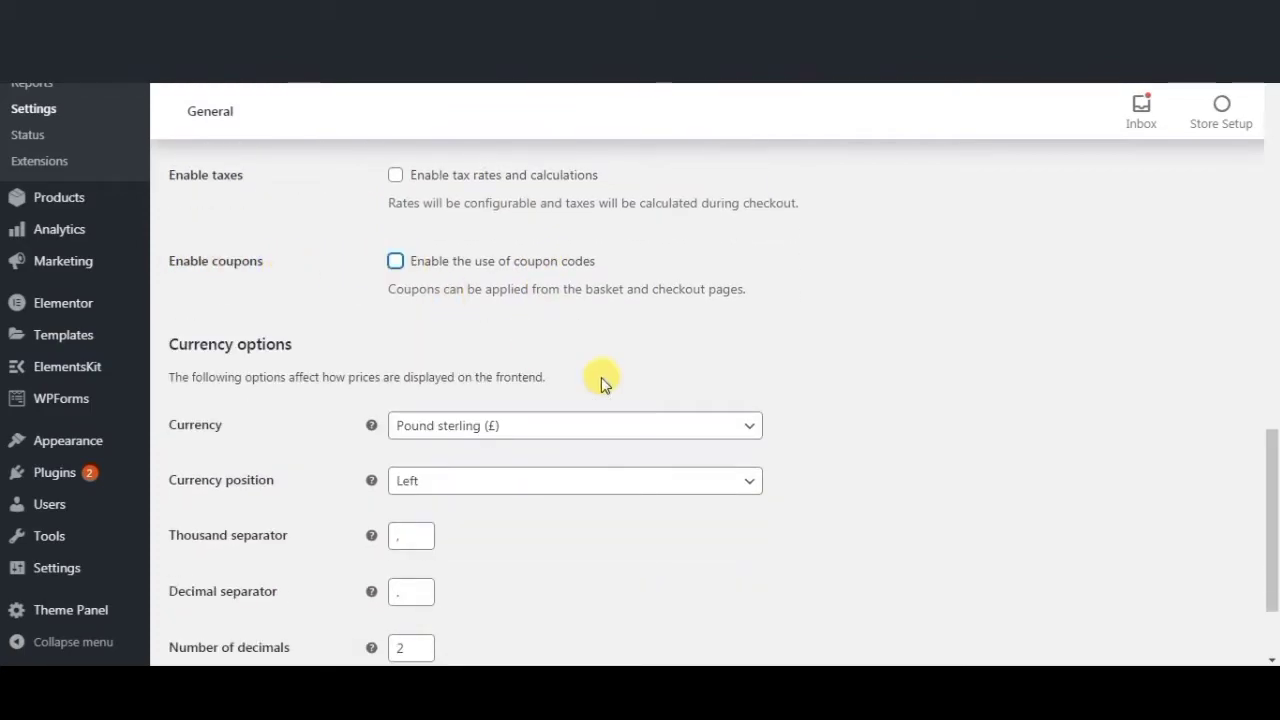
scroll(650, 363, down, 1)
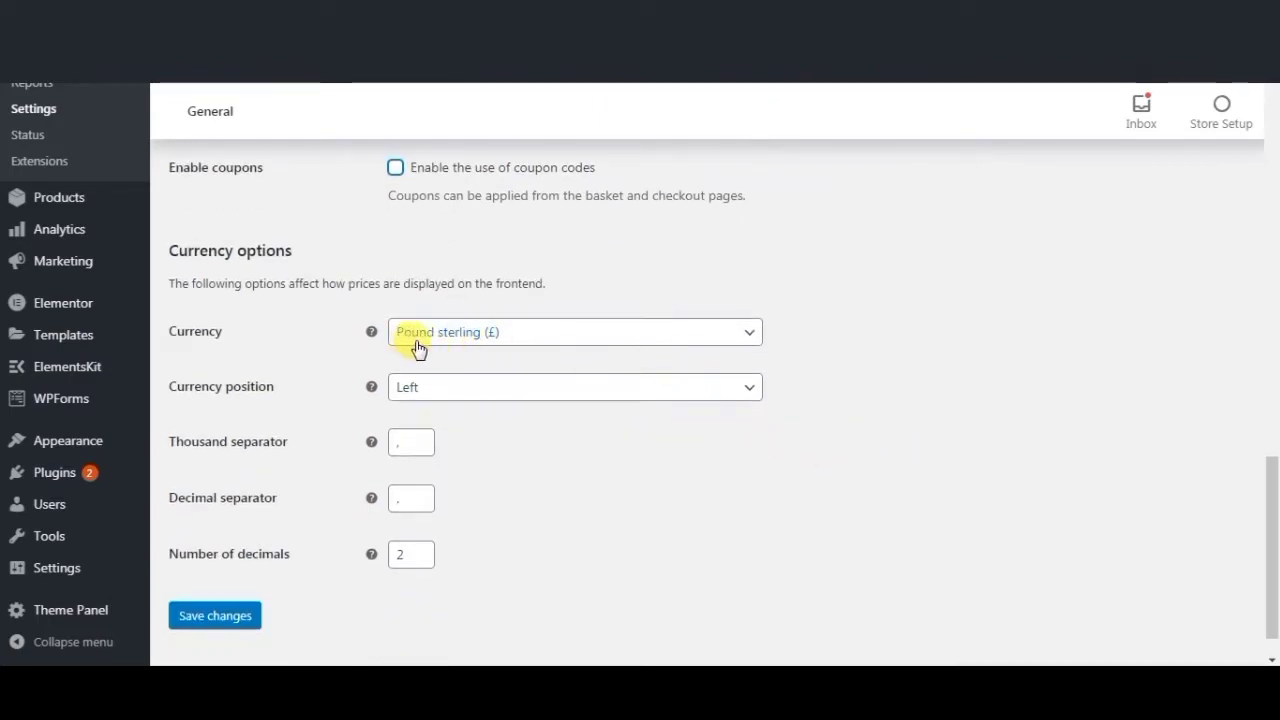
scroll(517, 345, down, 1)
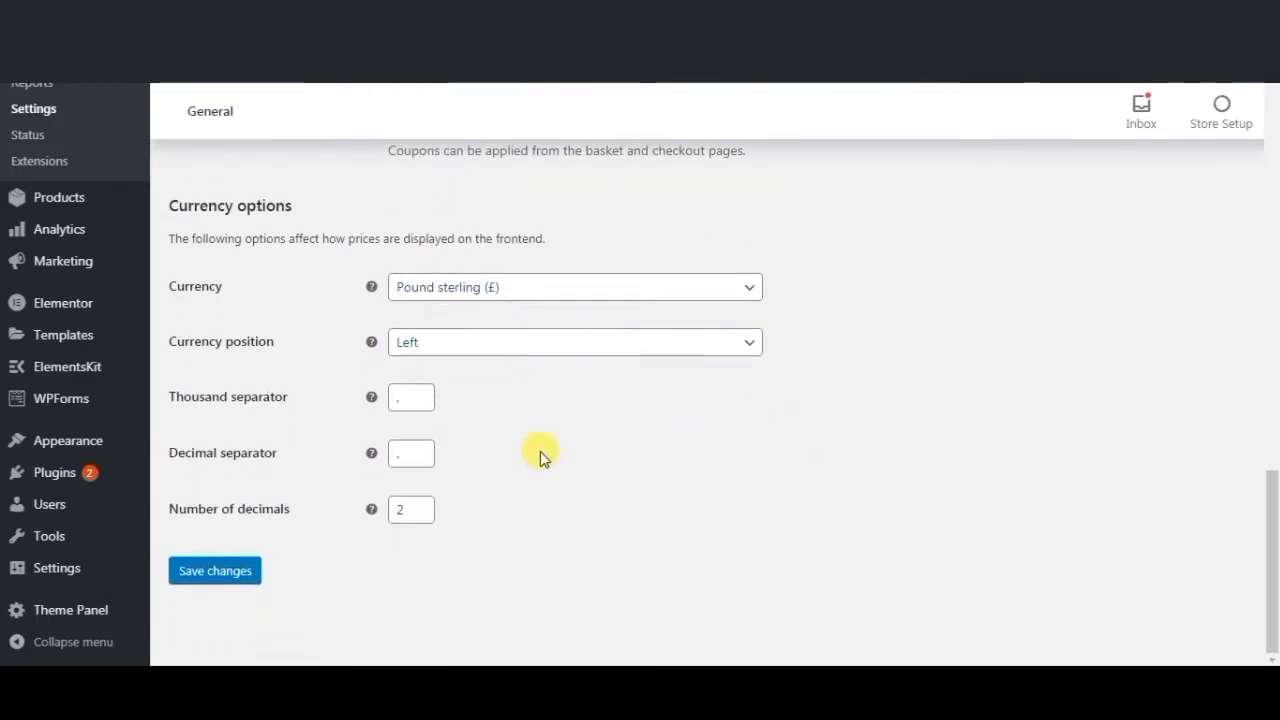
click(220, 584)
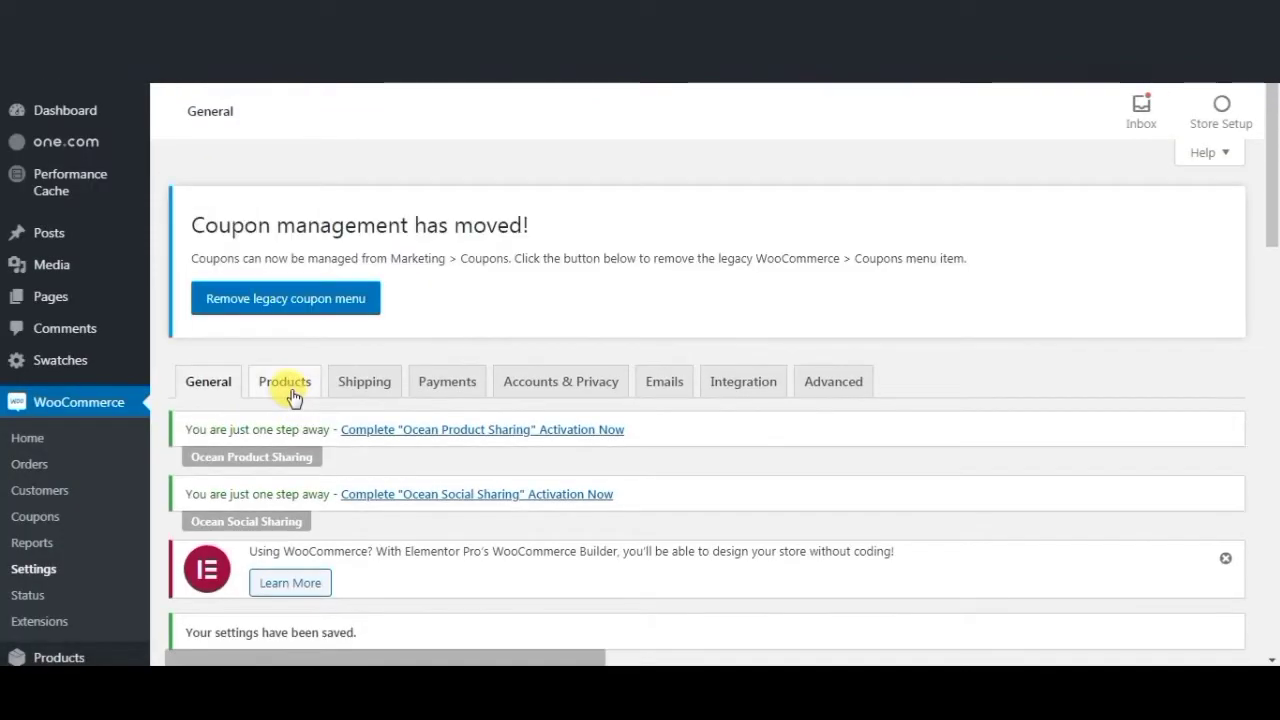
Open the product settings, check the Store page on the live site and select Shop as the shop page.
click(292, 386)
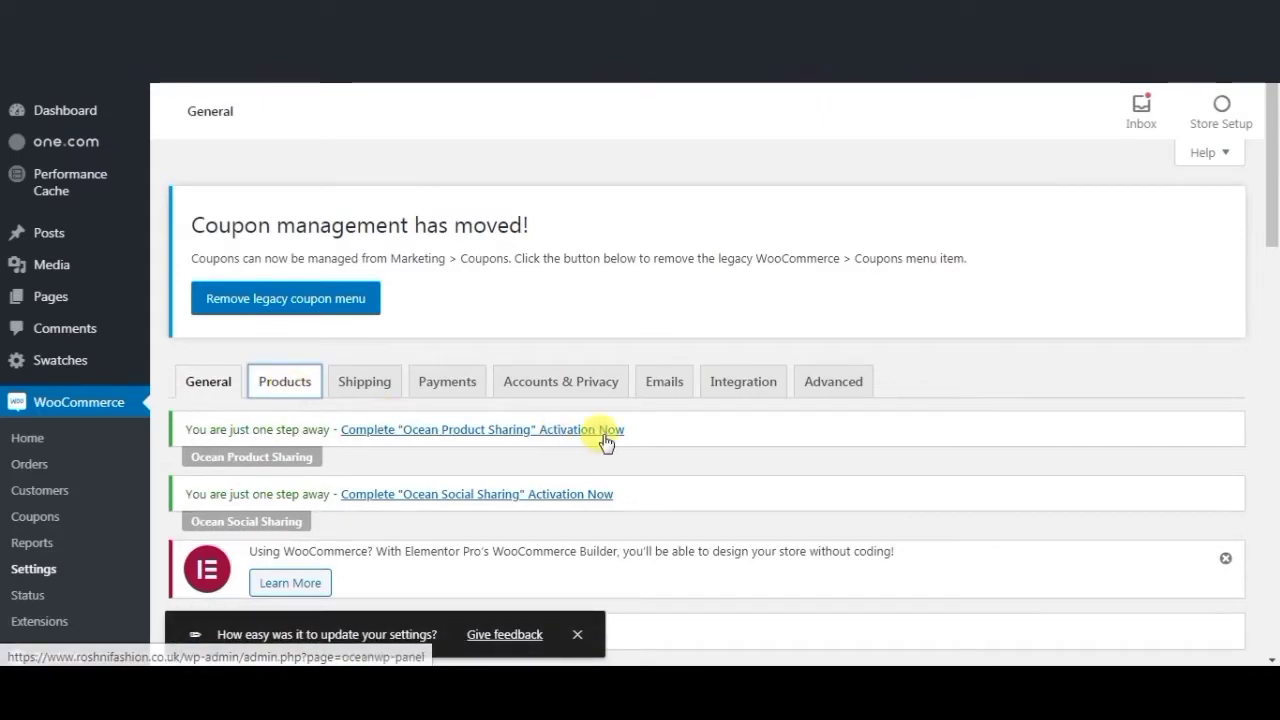
scroll(845, 445, down, 5)
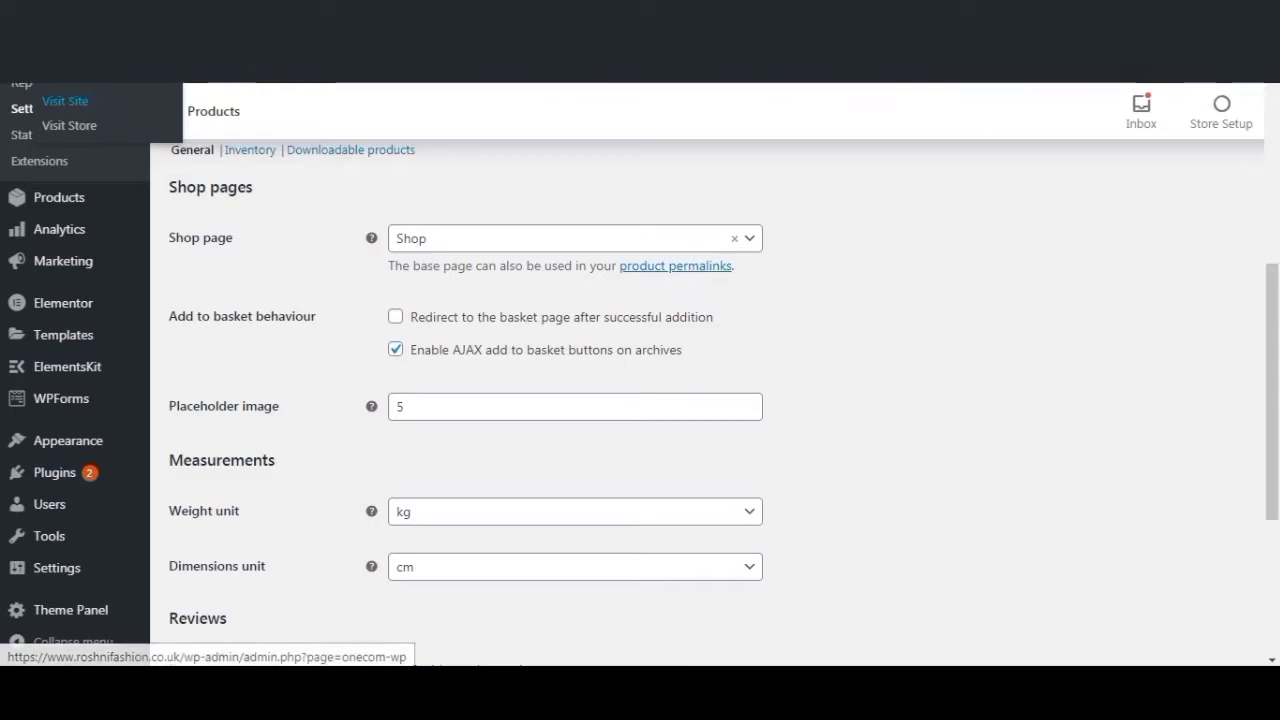
click(65, 101)
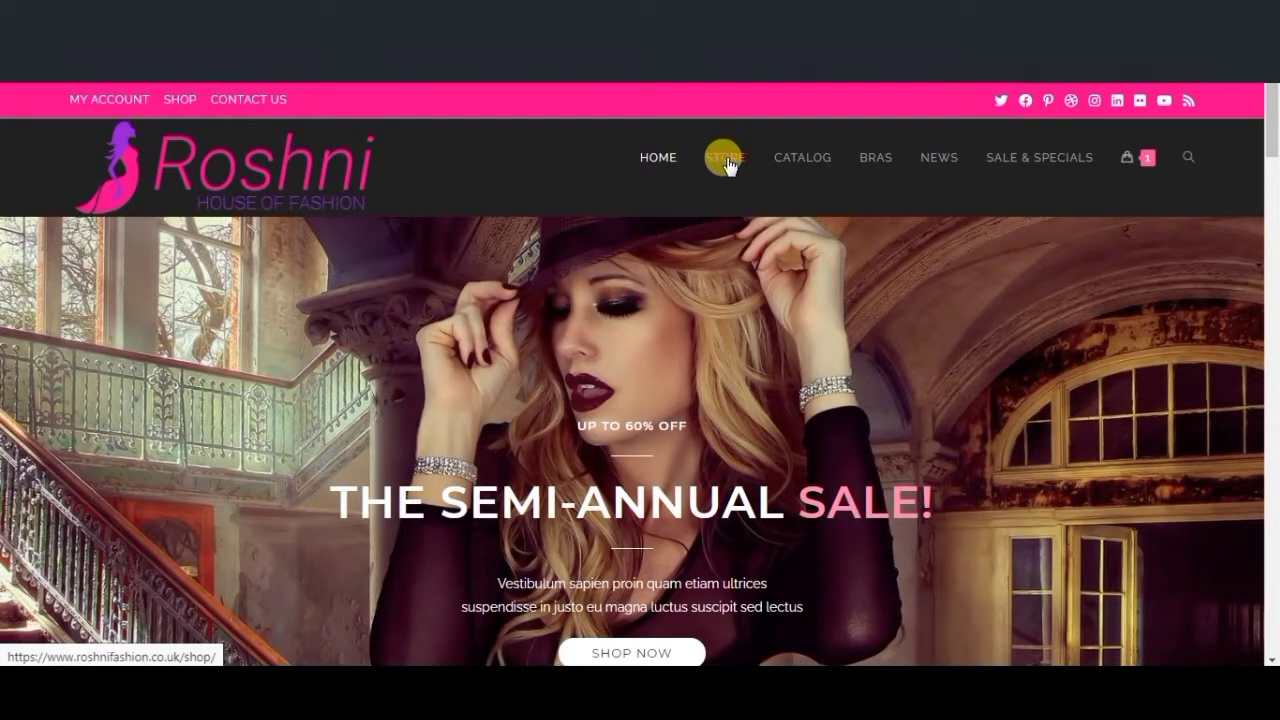
click(724, 164)
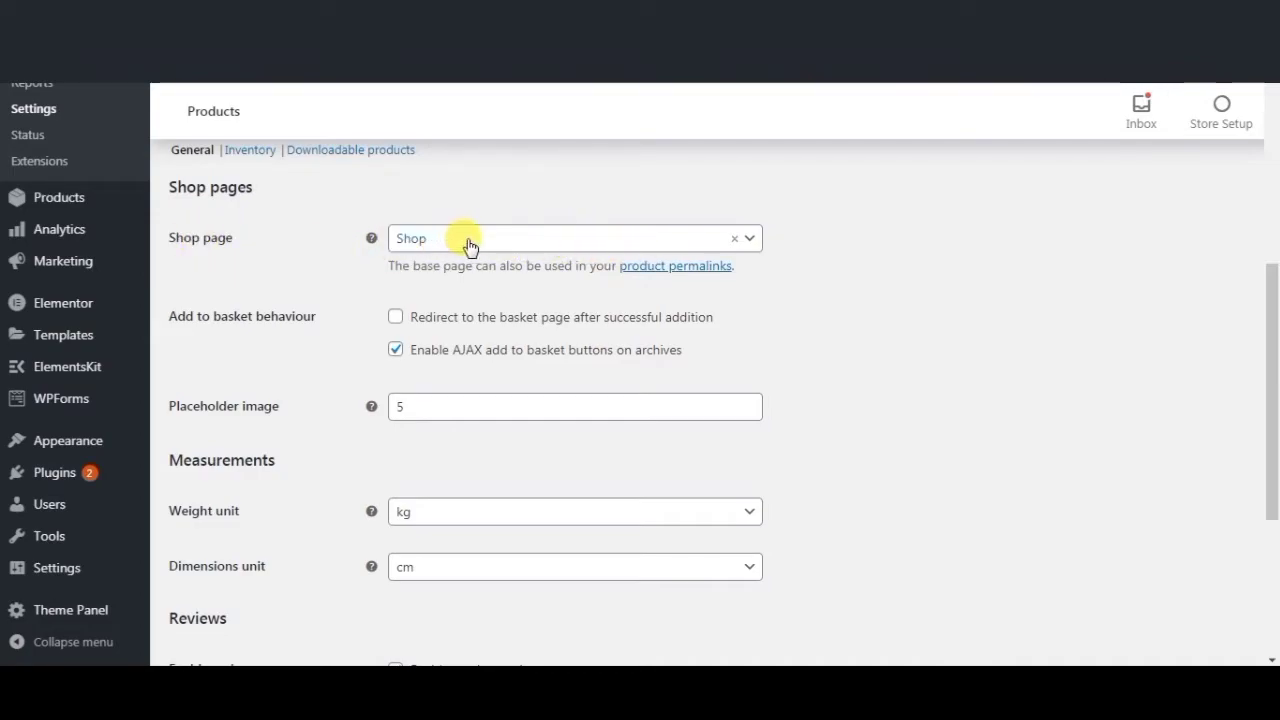
click(605, 240)
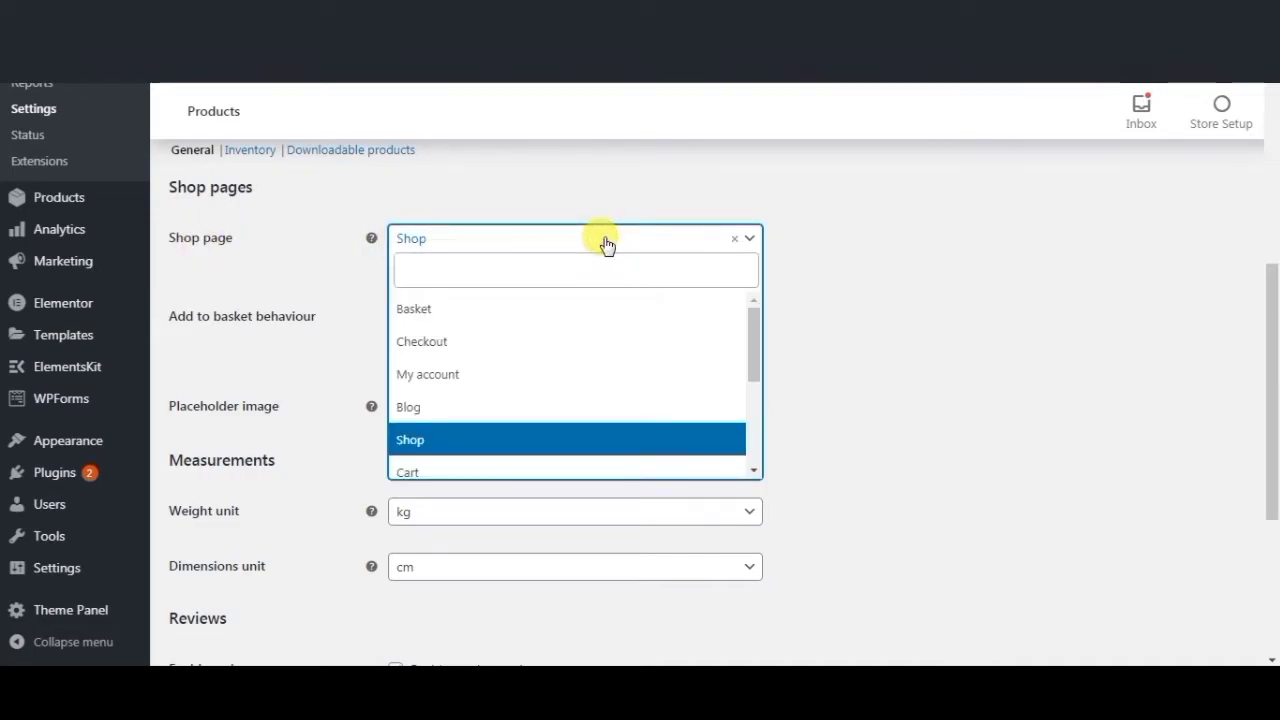
click(448, 441)
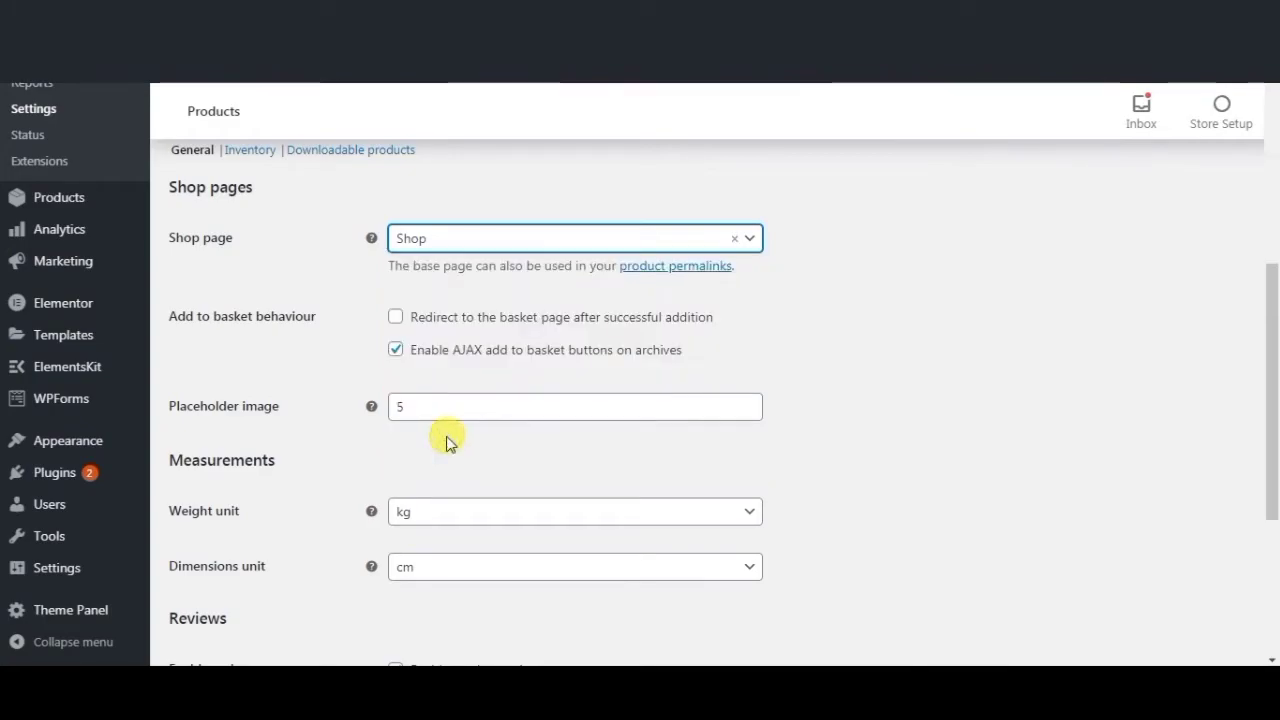
Keep cm as the dimensions unit, turn off the "verified owner" label on customer reviews and save the product settings.
scroll(655, 379, down, 1)
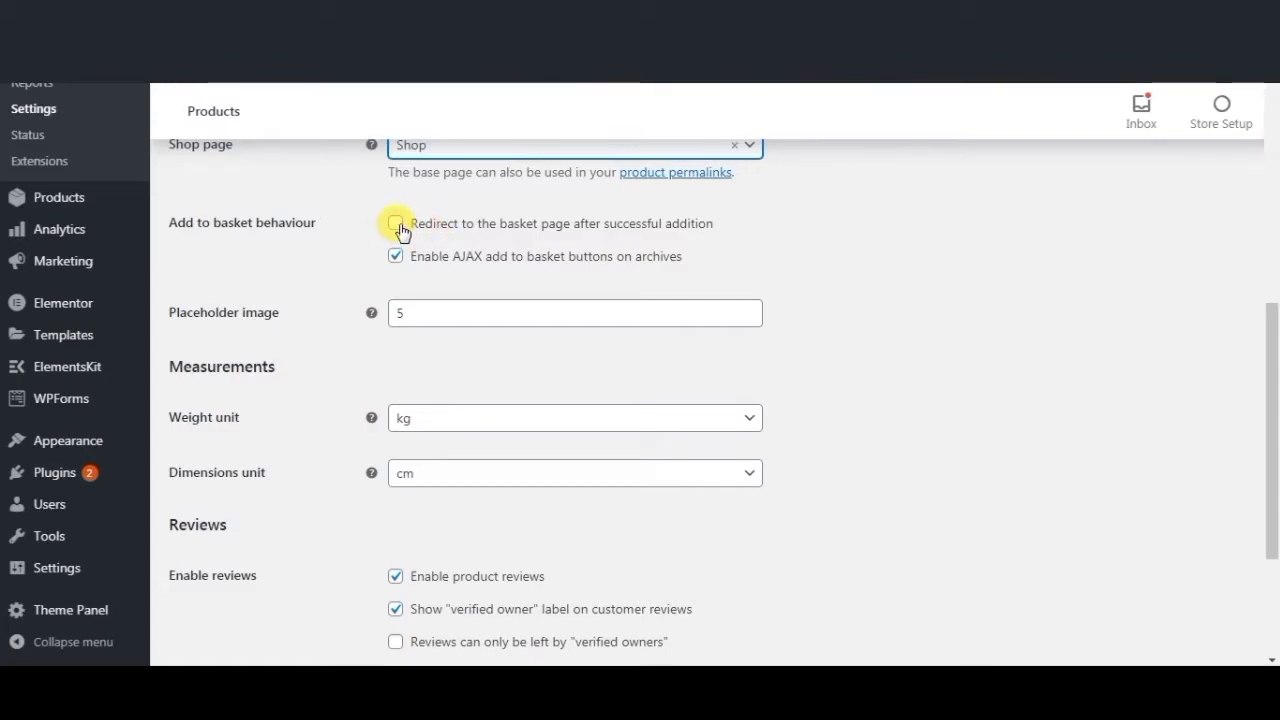
scroll(674, 271, down, 1)
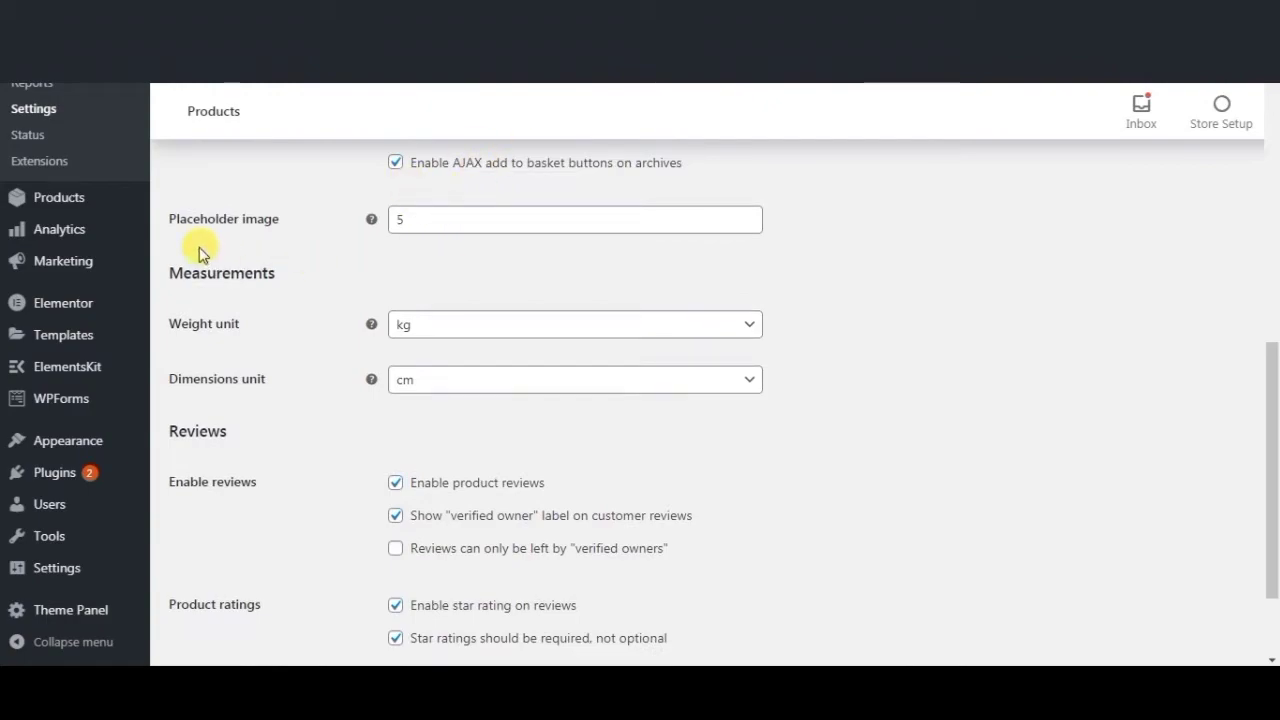
scroll(488, 288, down, 1)
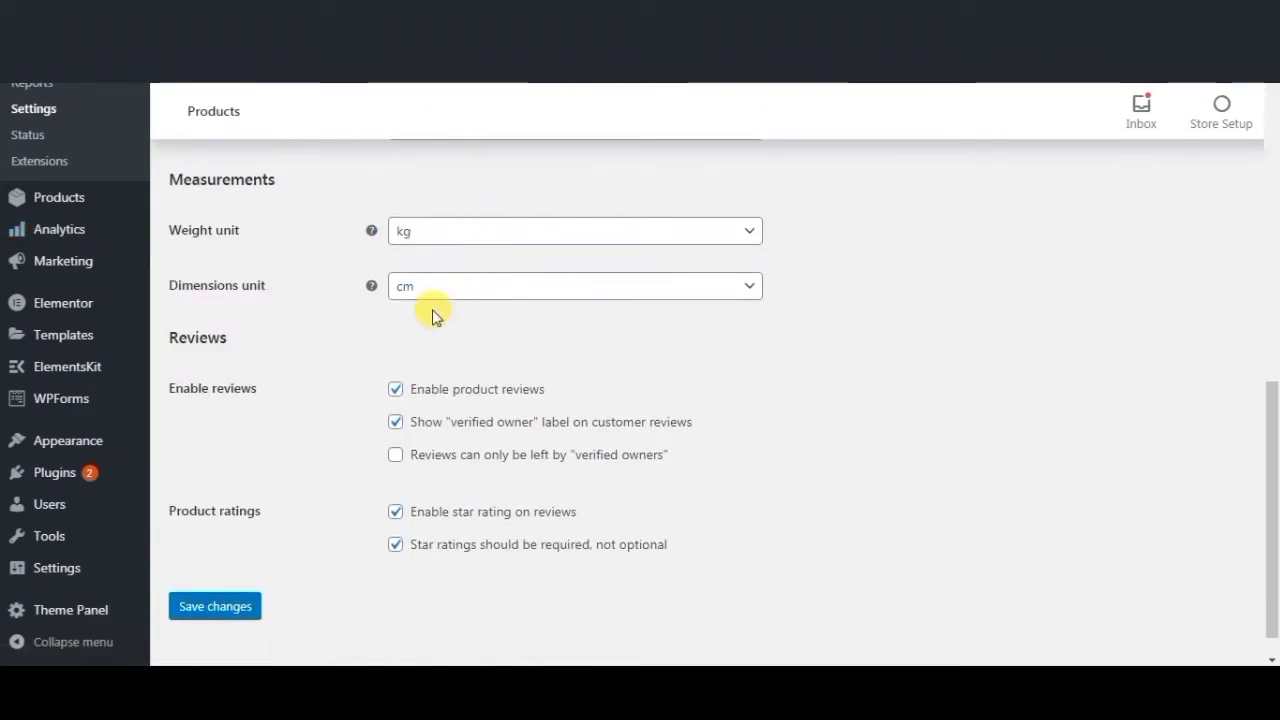
scroll(380, 325, down, 1)
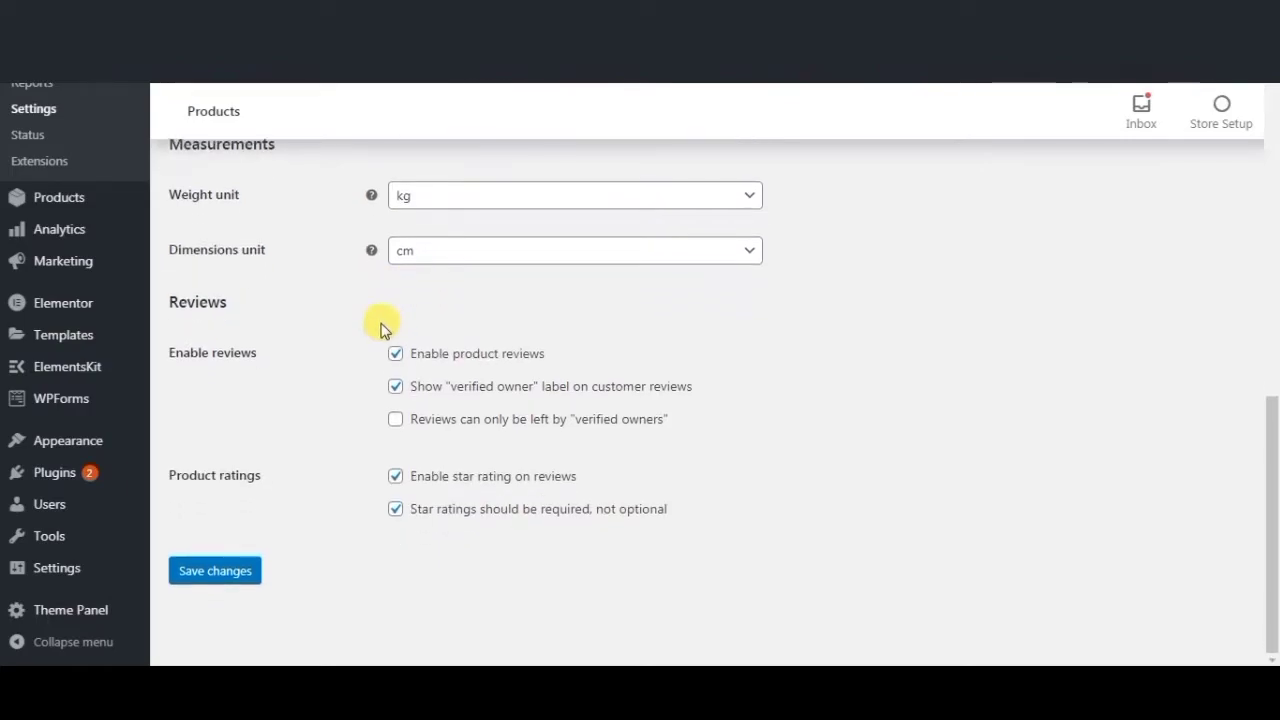
click(495, 255)
click(495, 255)
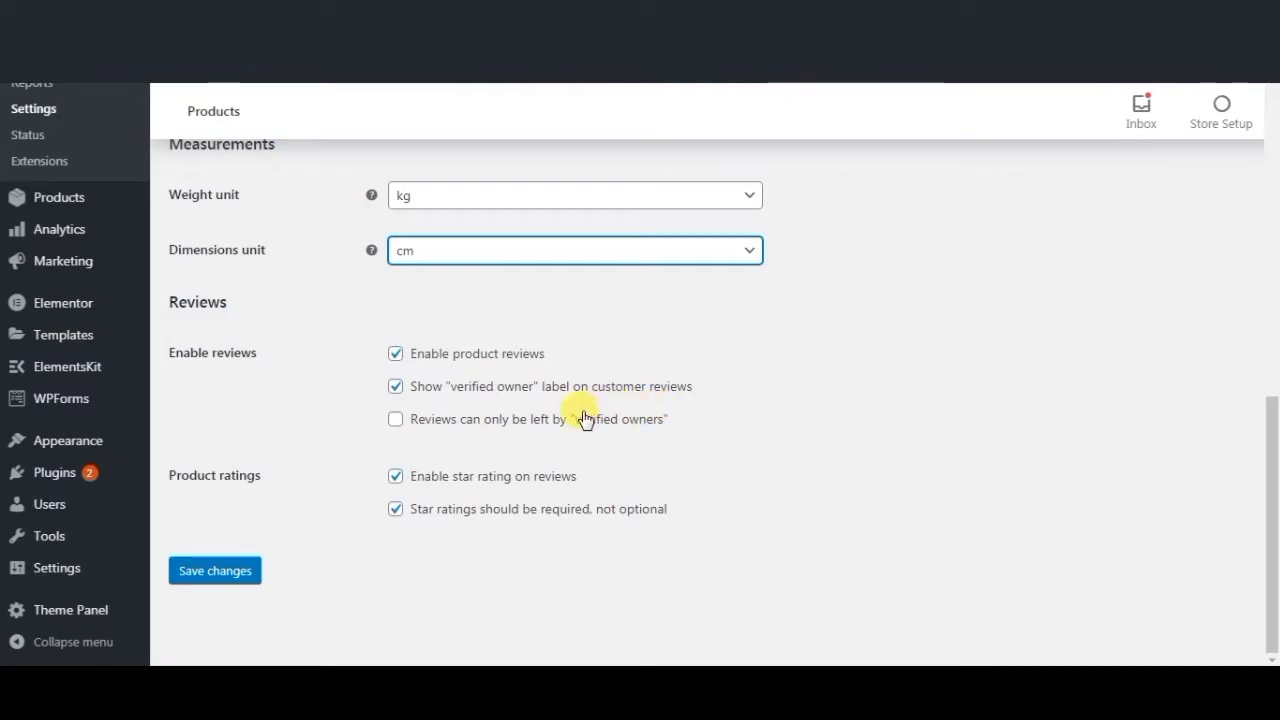
click(396, 387)
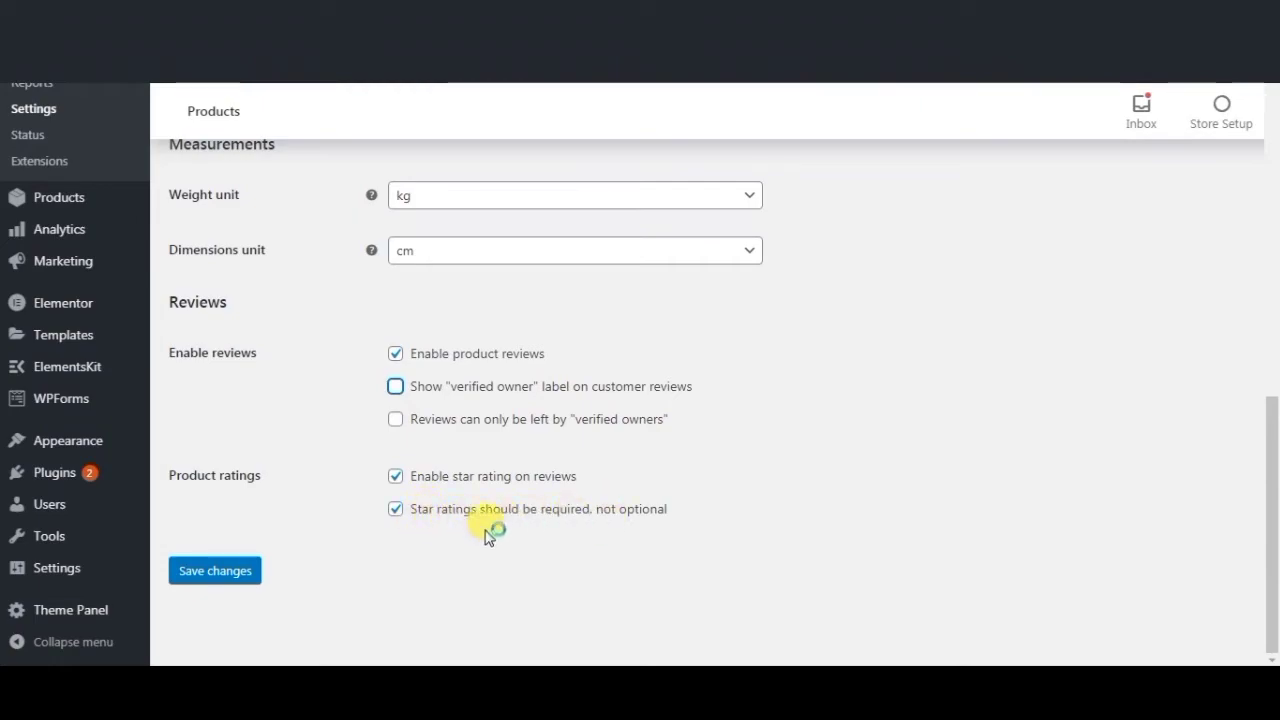
click(229, 584)
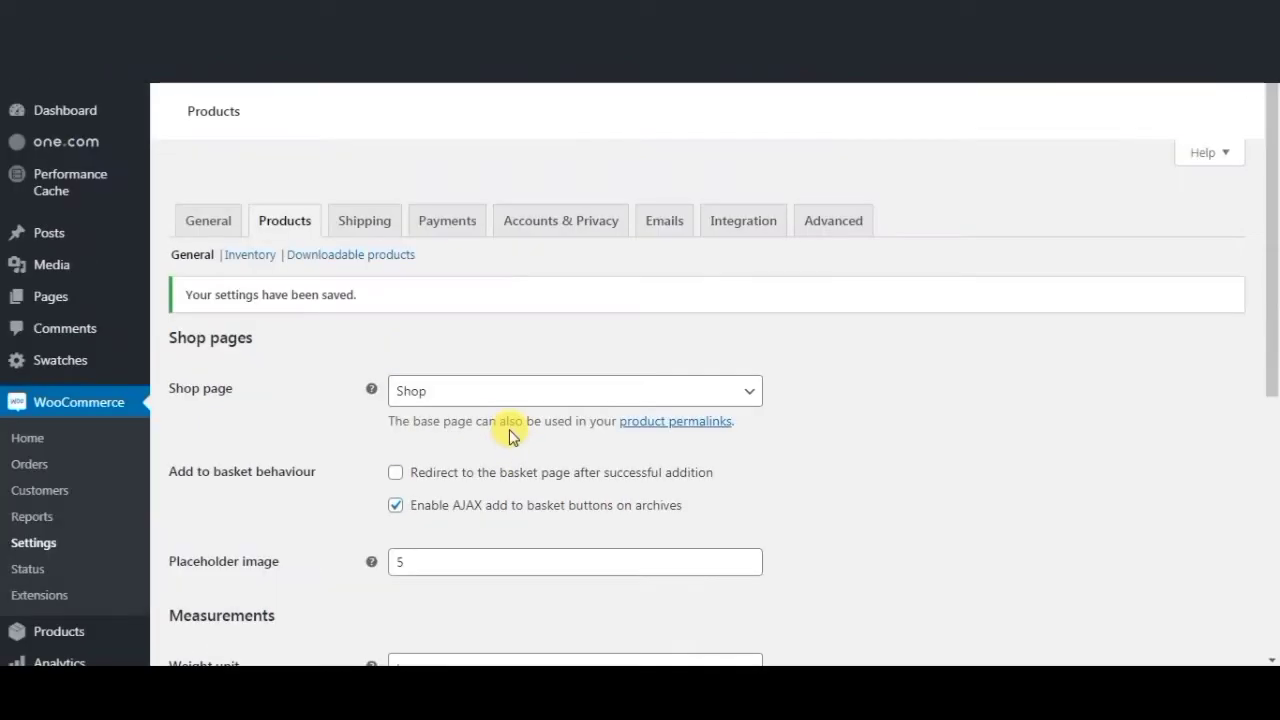
Open the shipping settings and examine the shipping zones section with its explanation and example zones.
scroll(450, 360, down, 1)
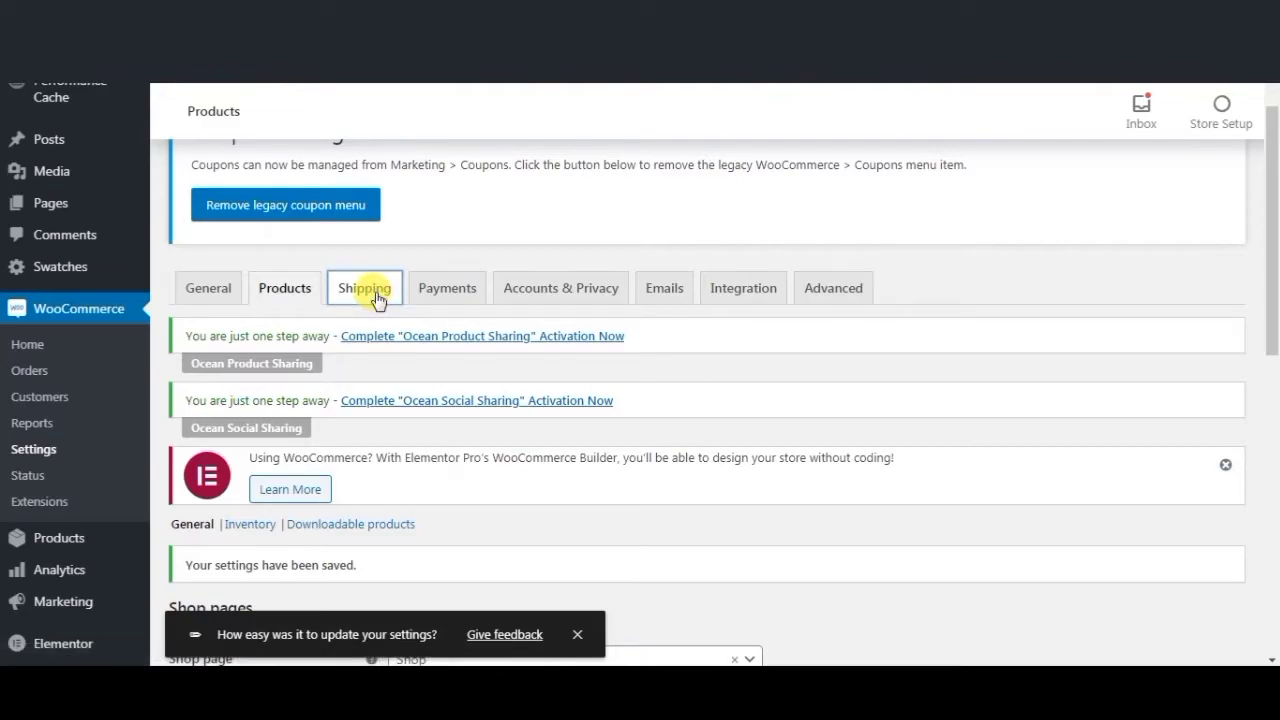
click(378, 298)
scroll(720, 393, down, 2)
scroll(740, 390, down, 1)
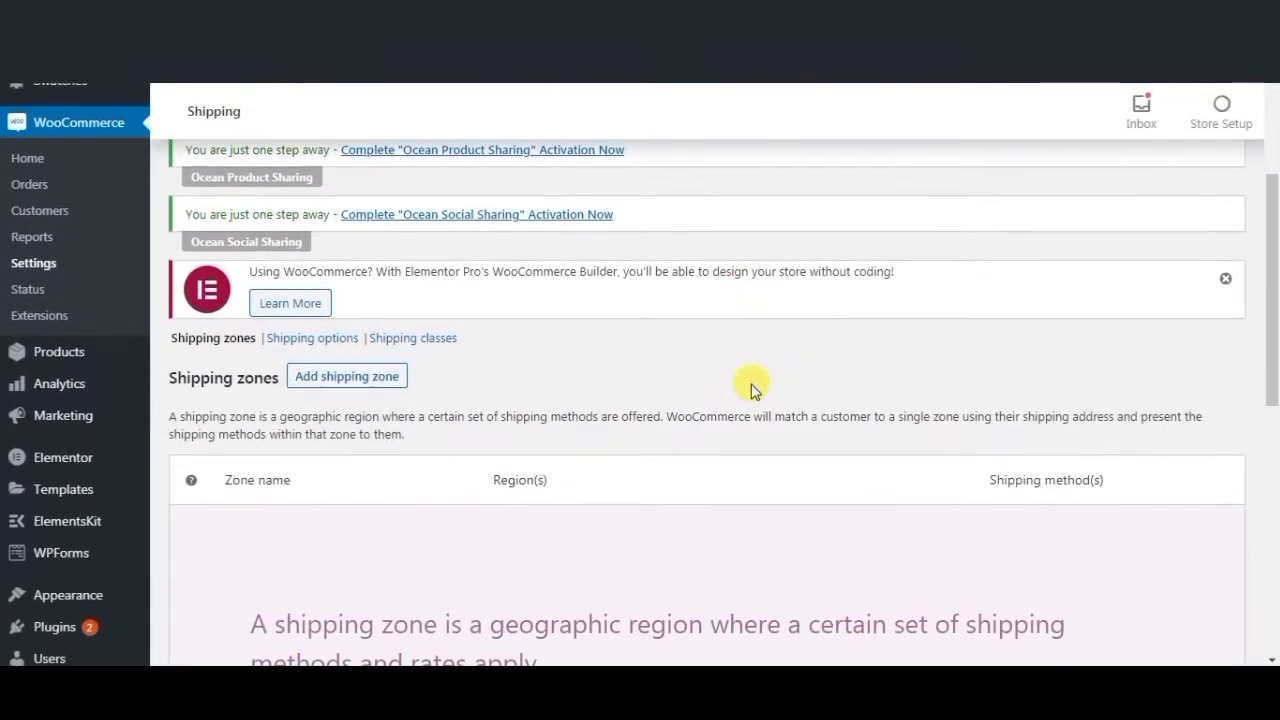
scroll(750, 388, down, 1)
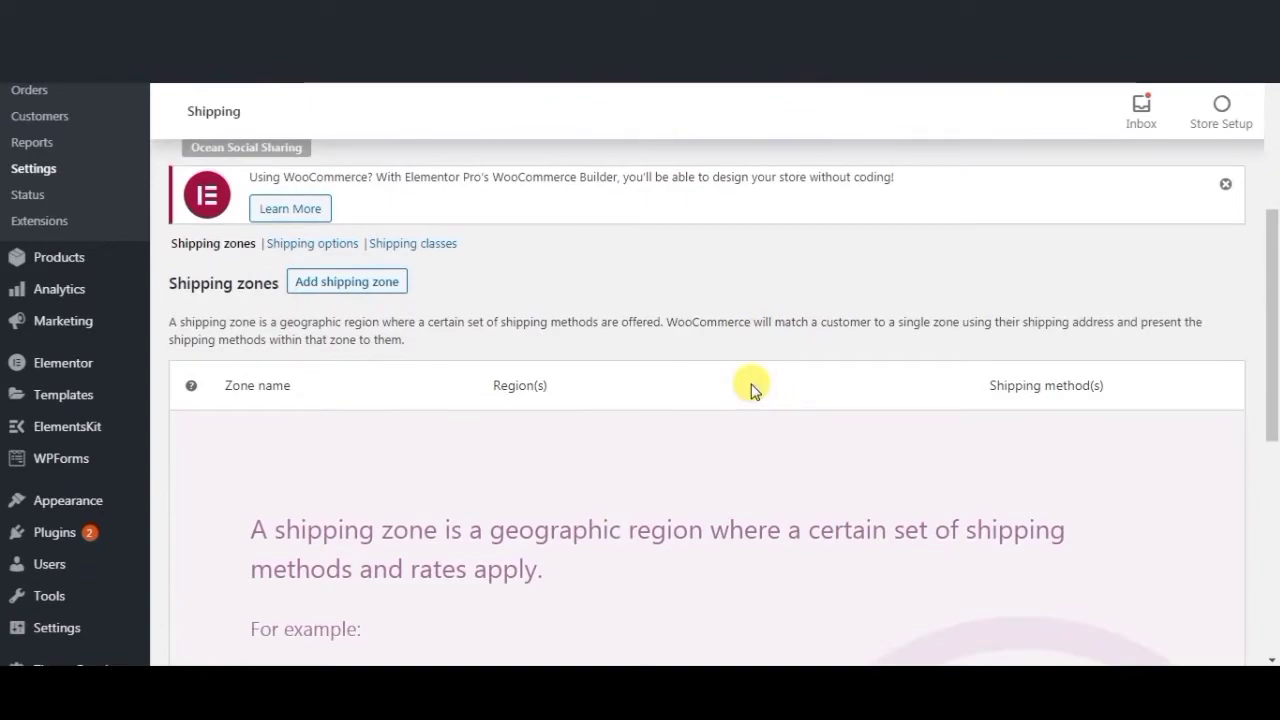
scroll(752, 388, down, 3)
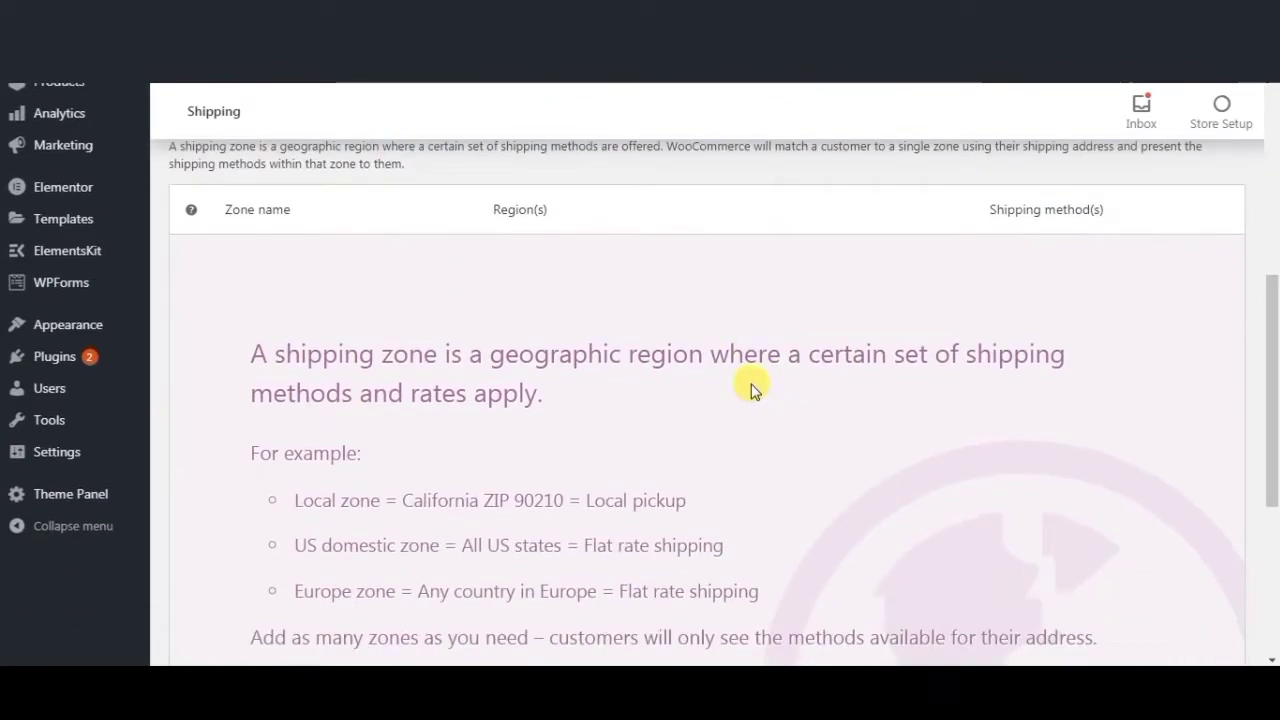
scroll(752, 388, up, 3)
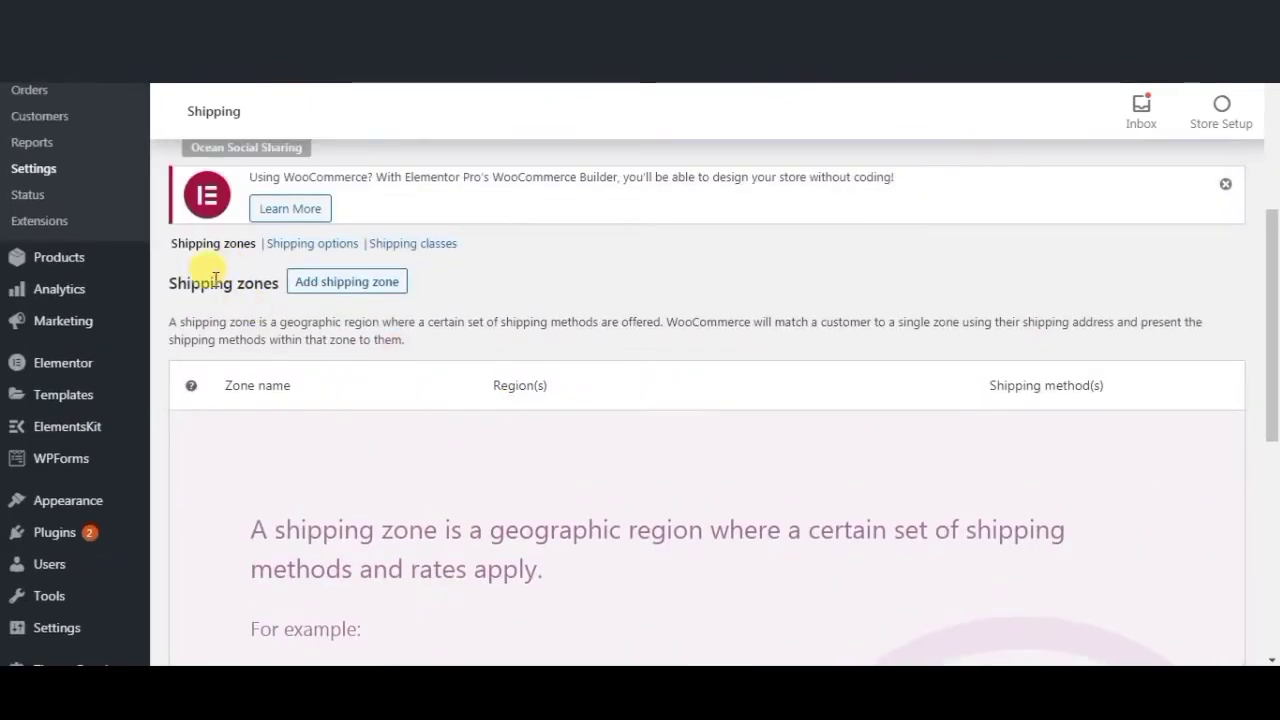
scroll(586, 432, down, 4)
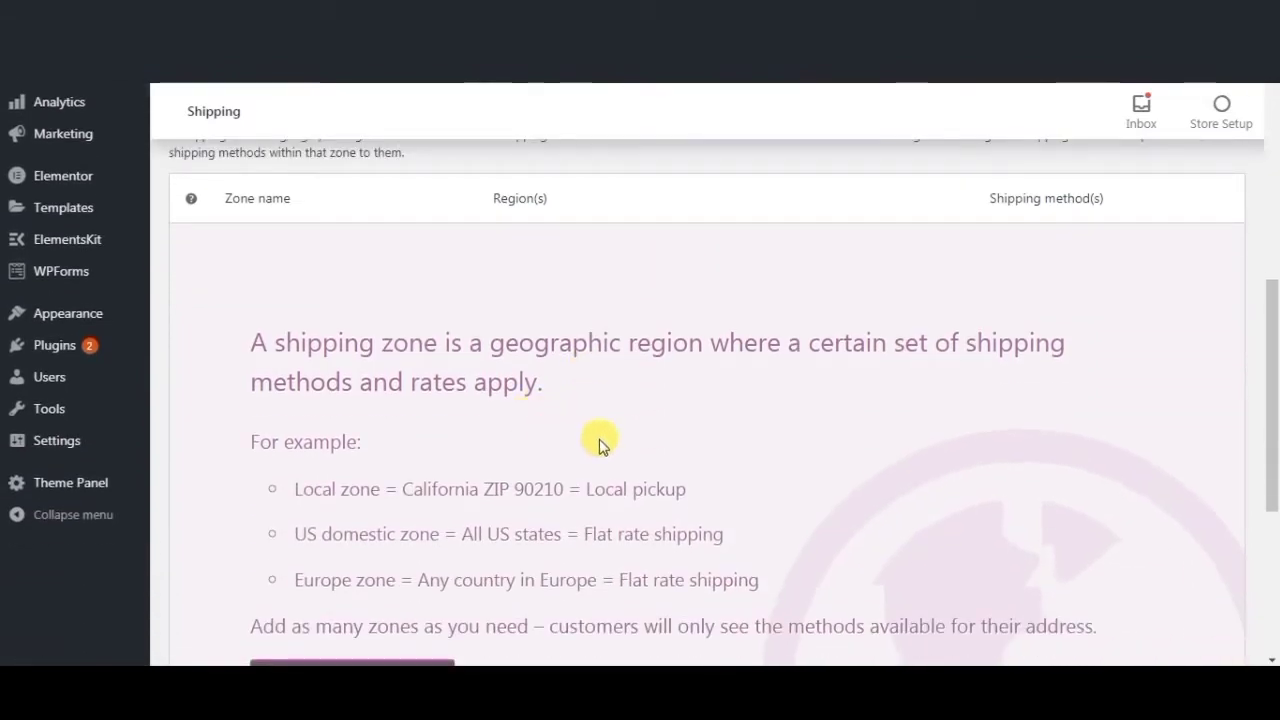
Add a shipping zone named U.K and assign the United Kingdom (UK) region to it.
scroll(610, 437, down, 2)
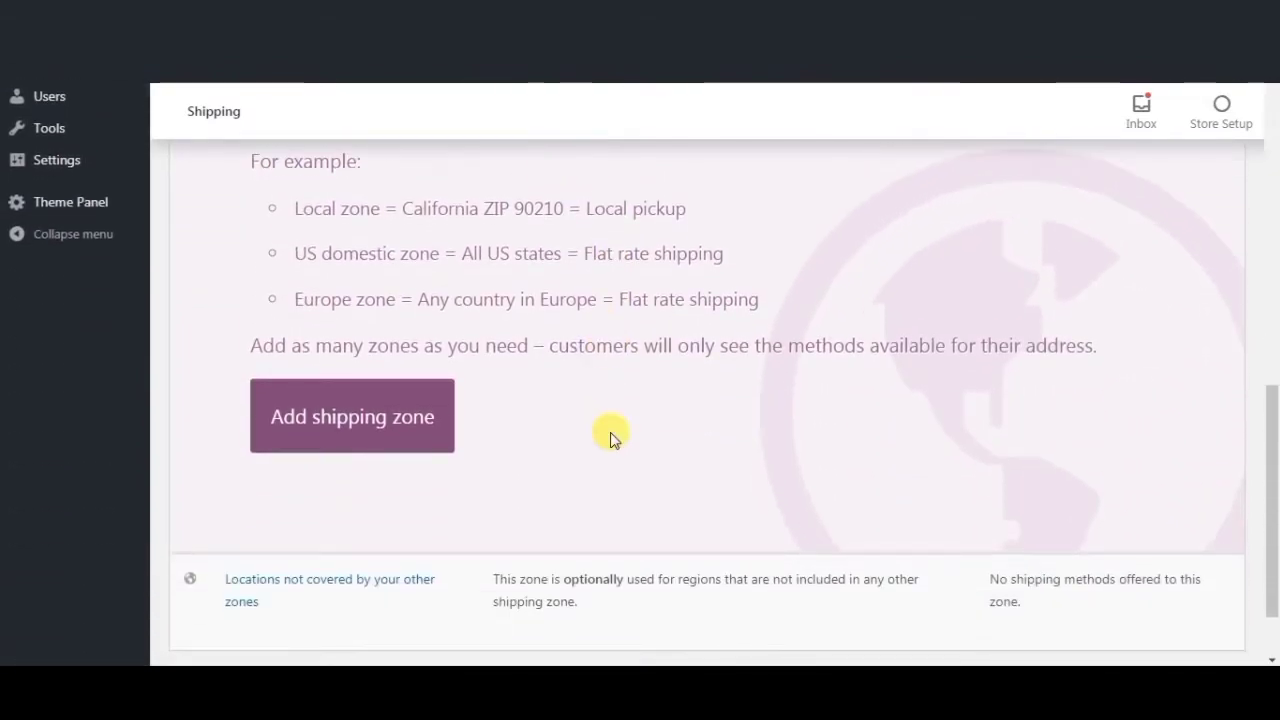
scroll(610, 437, up, 5)
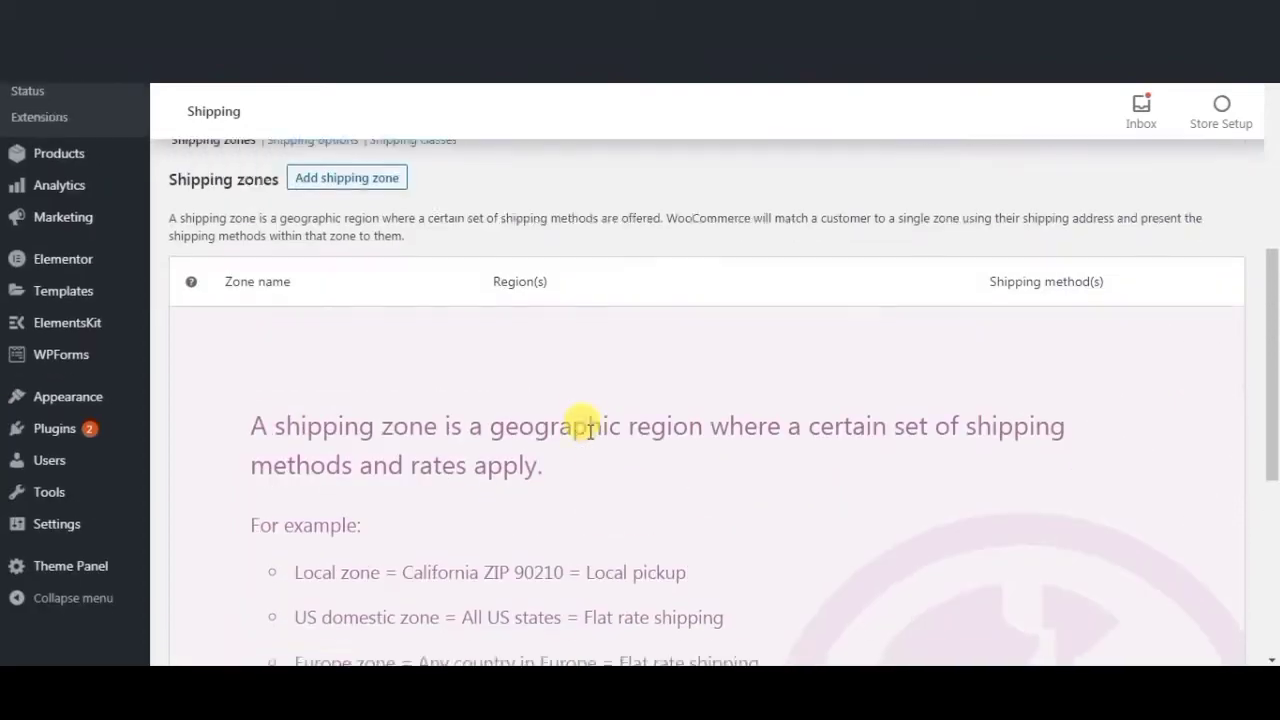
click(350, 190)
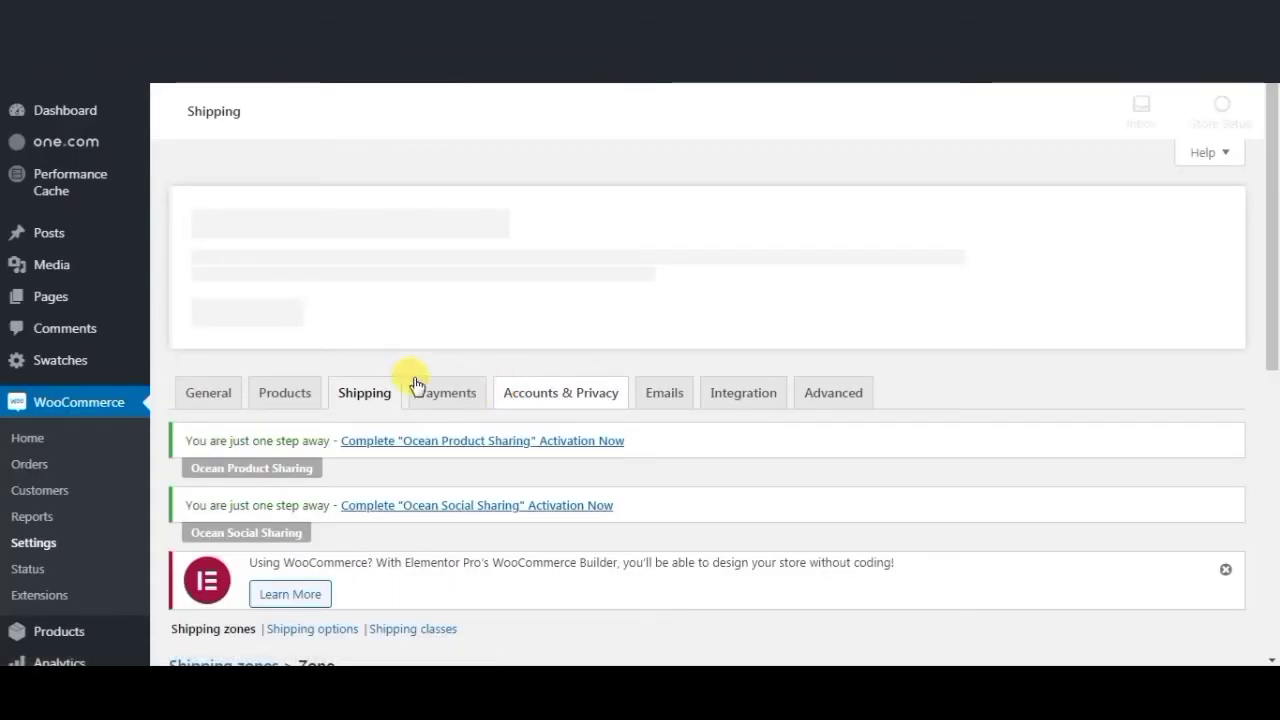
scroll(517, 457, down, 3)
click(518, 430)
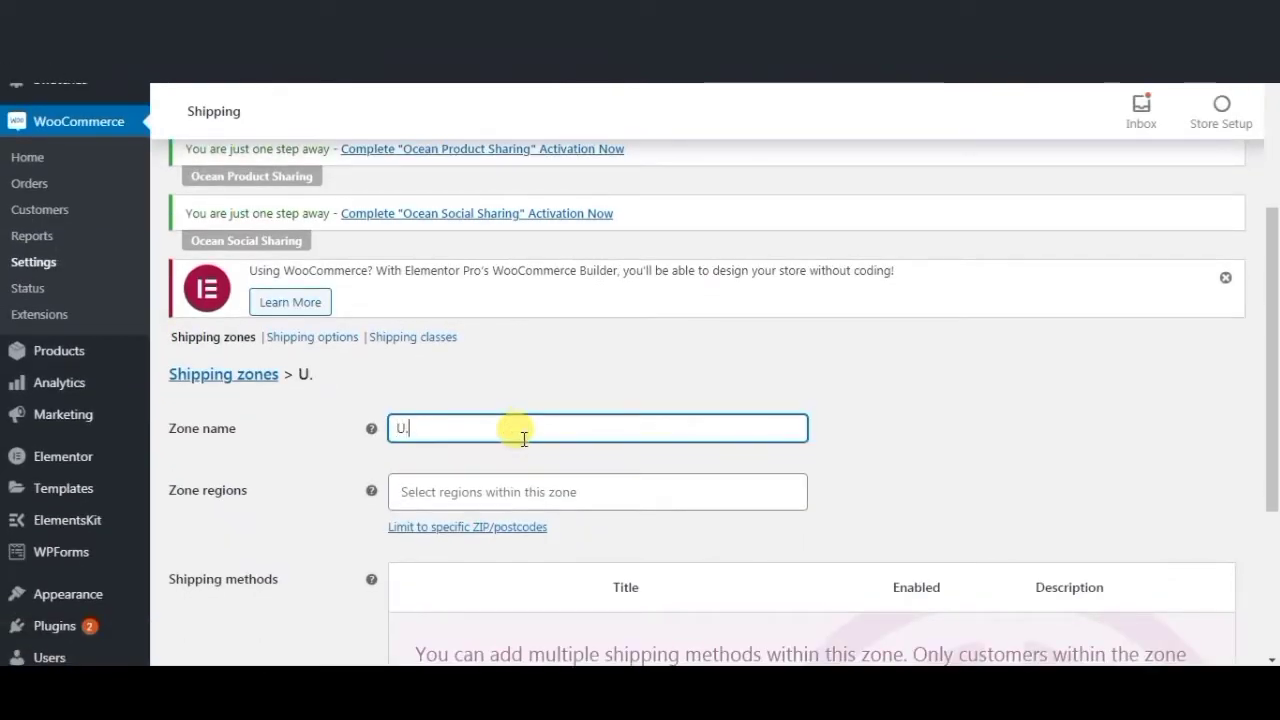
click(492, 490)
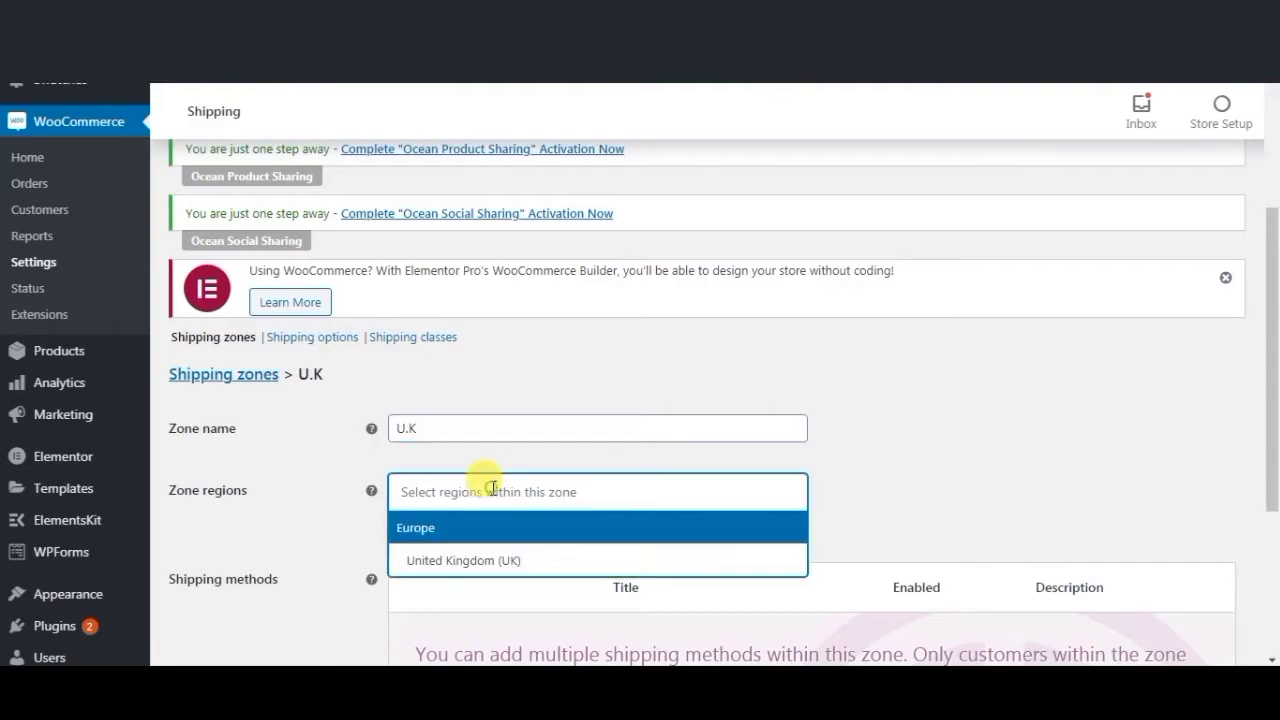
click(488, 561)
Add the Flat rate shipping method to the U.K zone.
scroll(637, 533, down, 3)
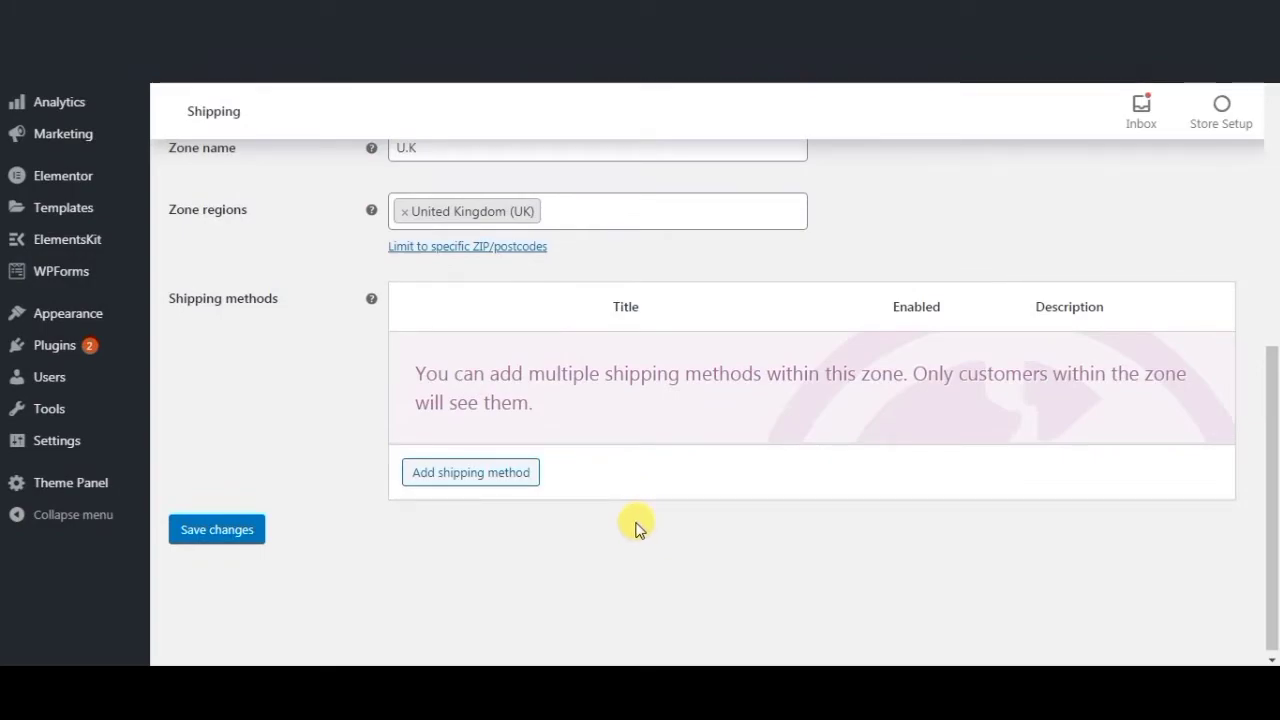
scroll(640, 530, down, 1)
click(504, 477)
click(712, 366)
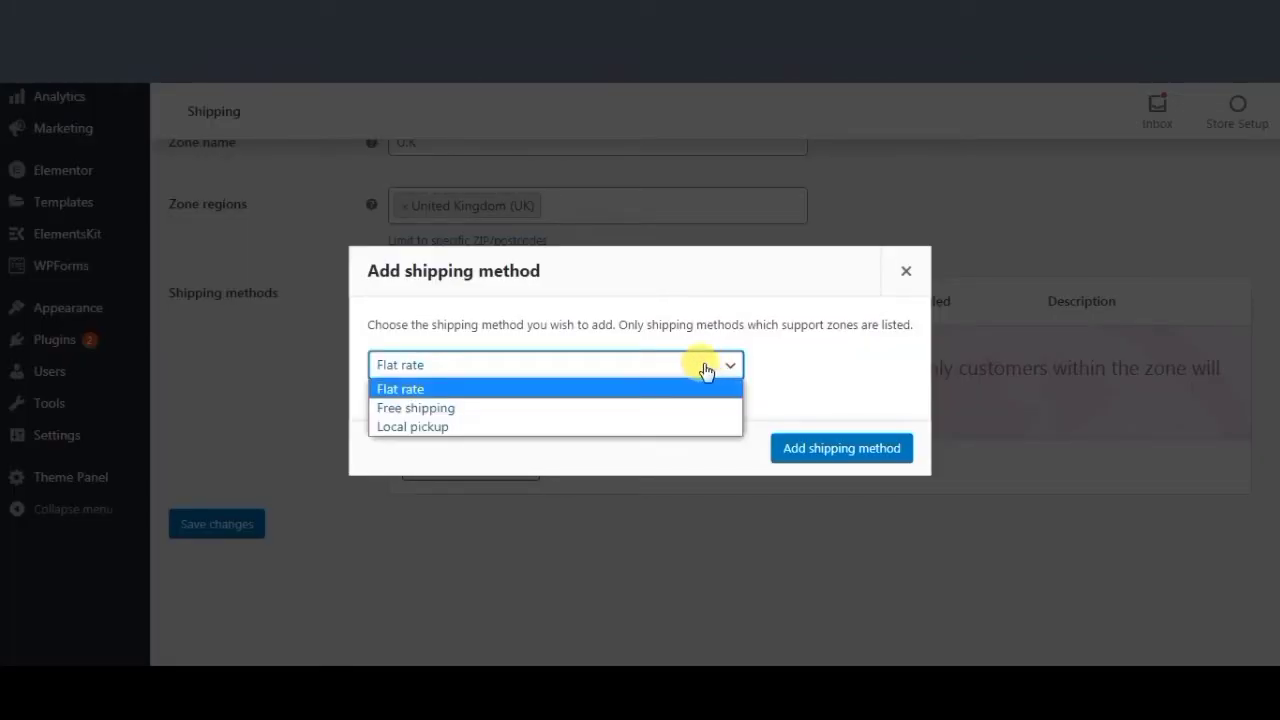
click(415, 392)
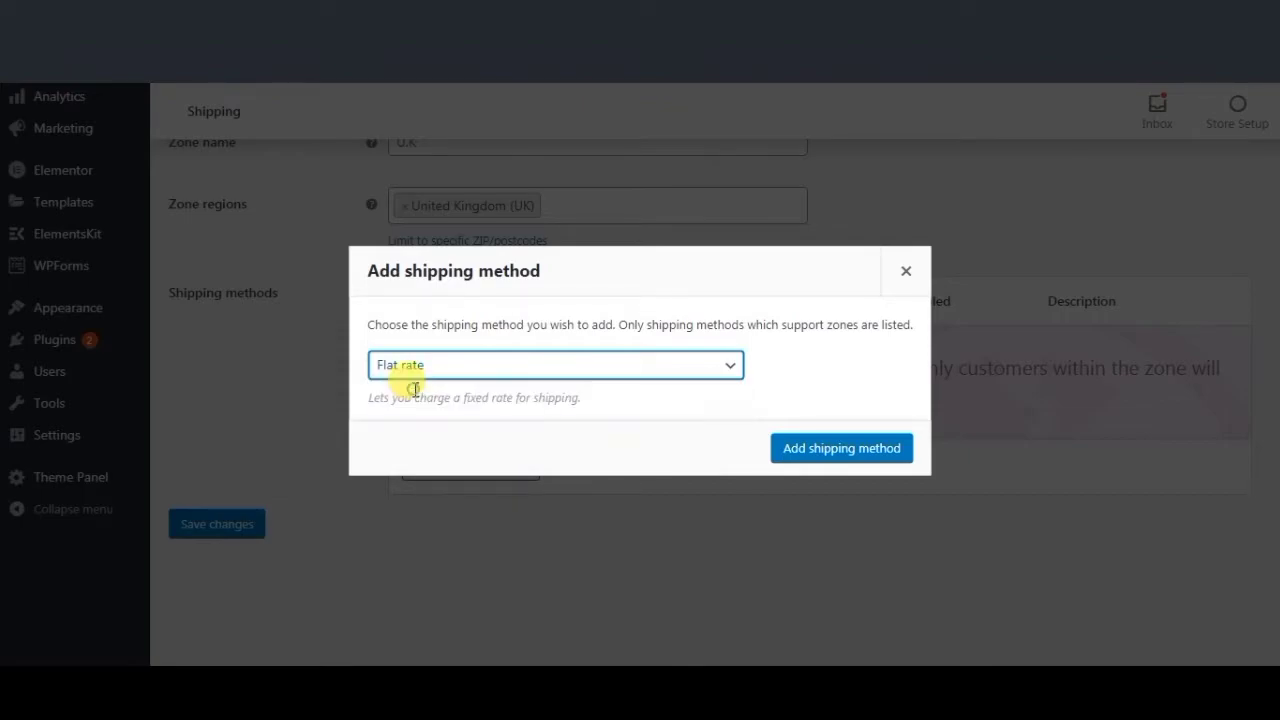
click(796, 447)
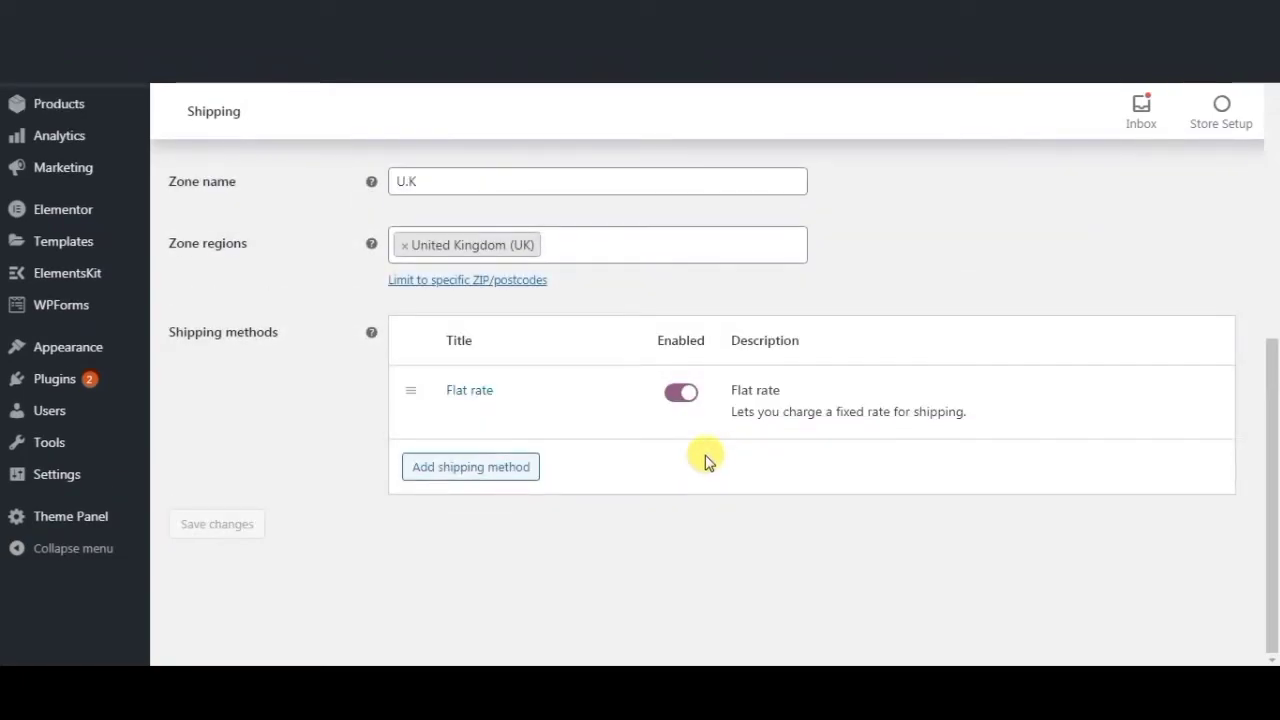
Edit the Flat rate method with tax status None and a cost of 4.99, and save it.
mouse_move(609, 429)
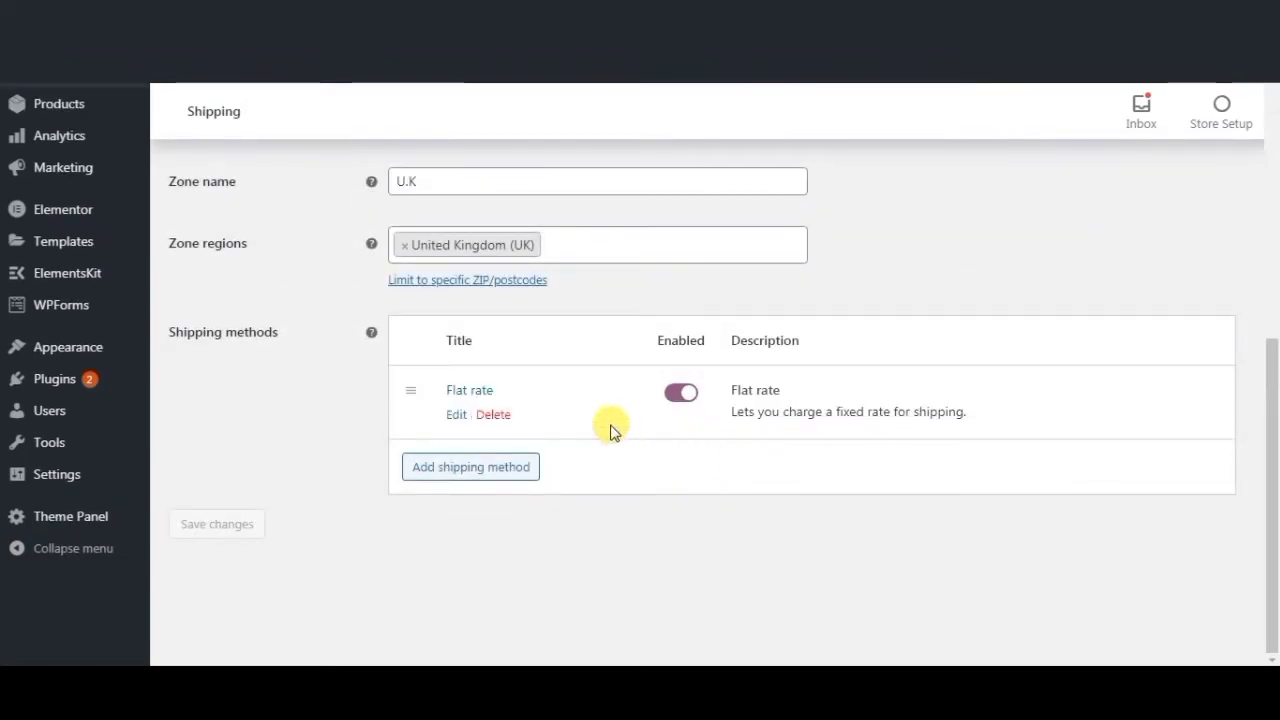
click(456, 415)
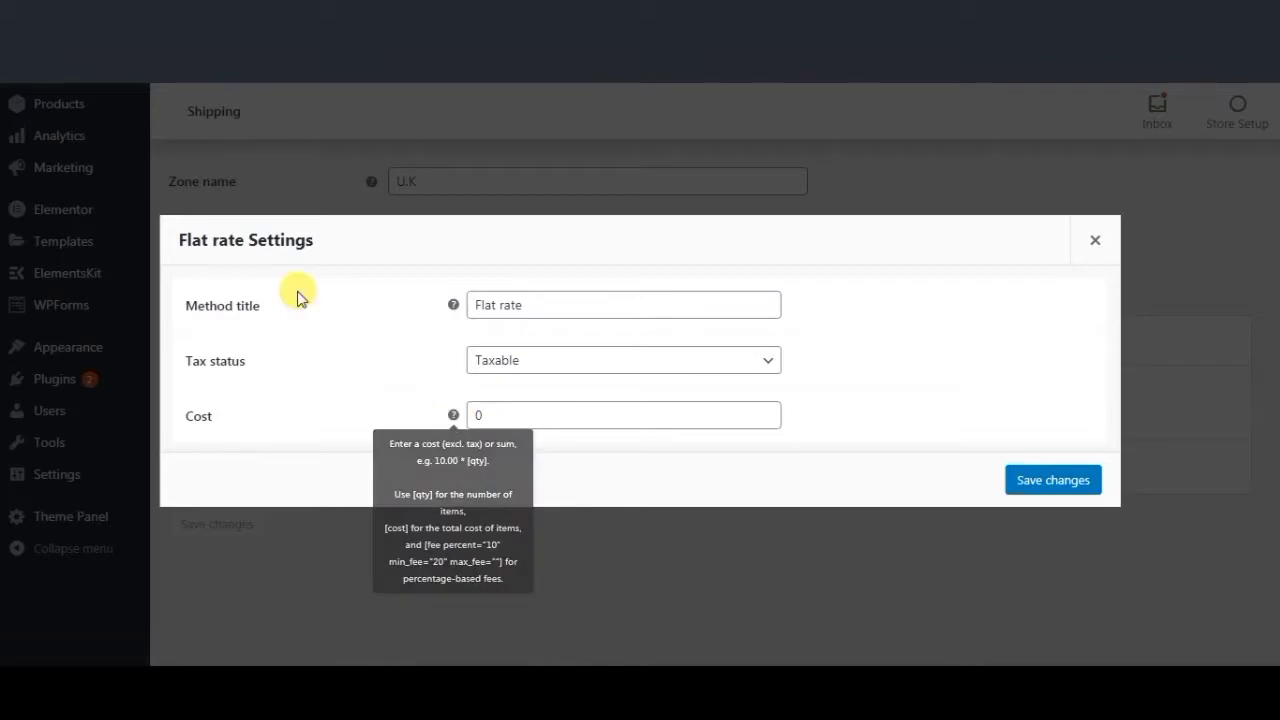
click(725, 360)
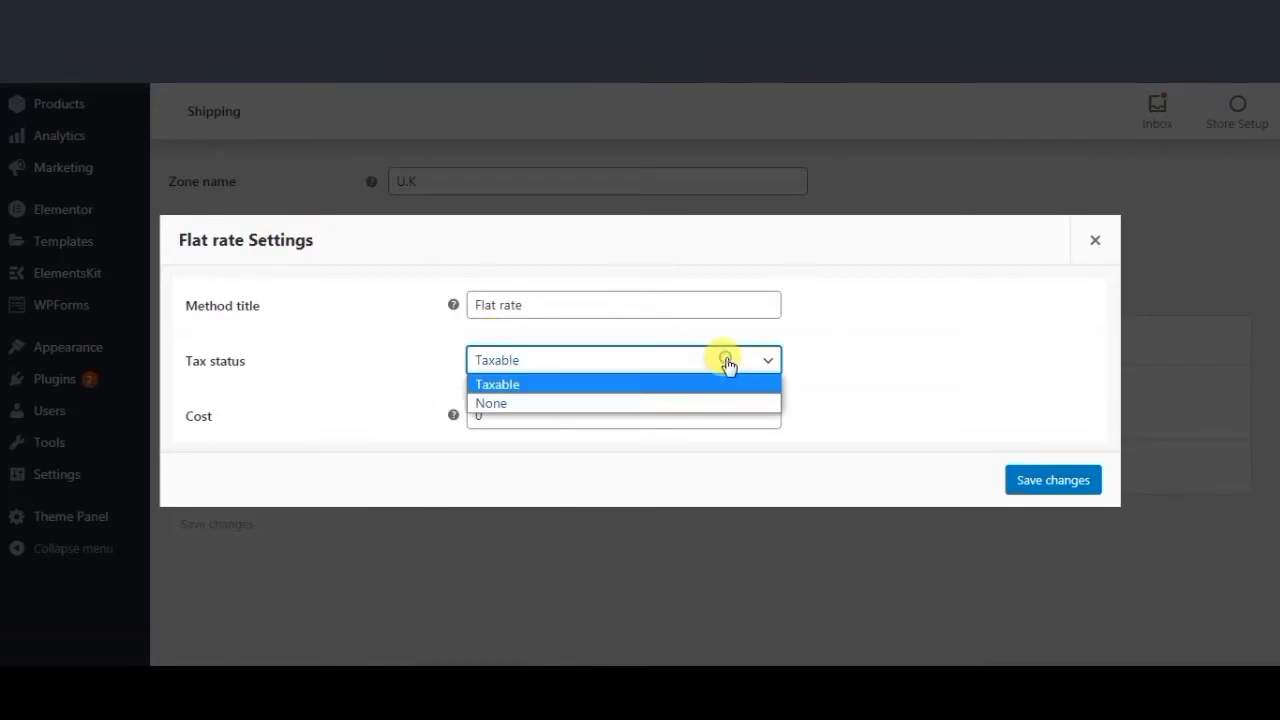
click(514, 410)
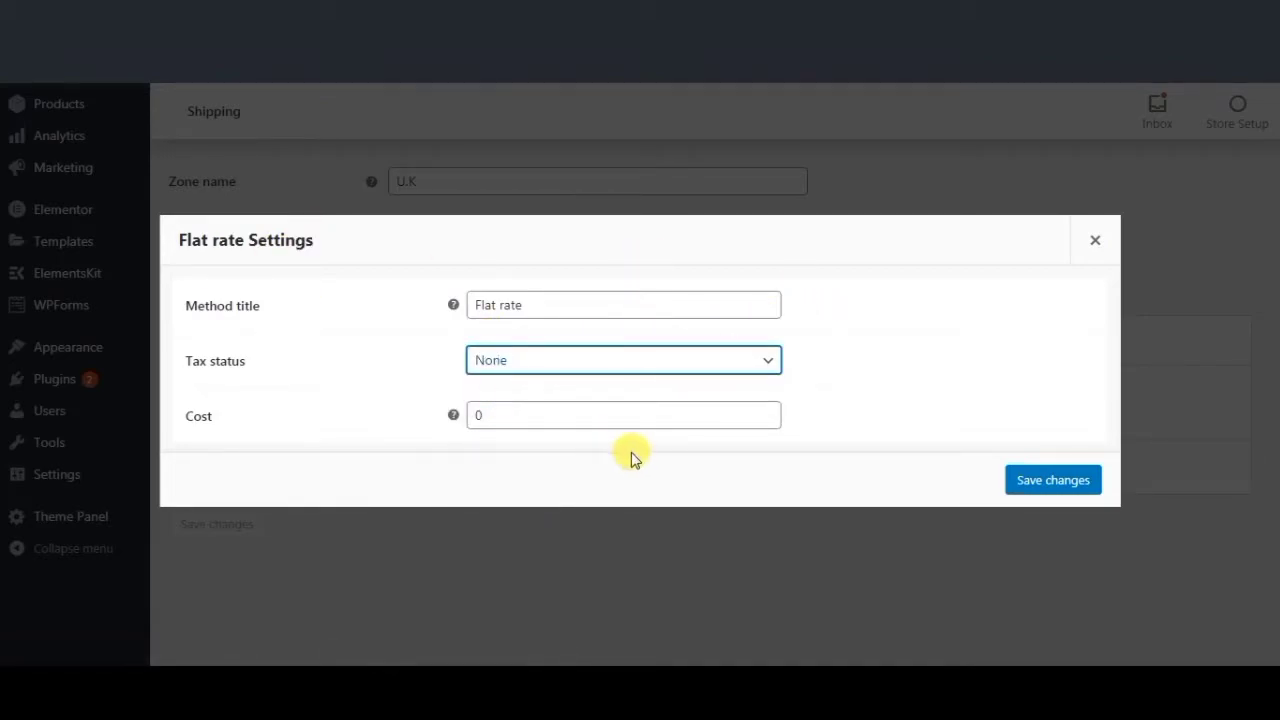
double_click(500, 414)
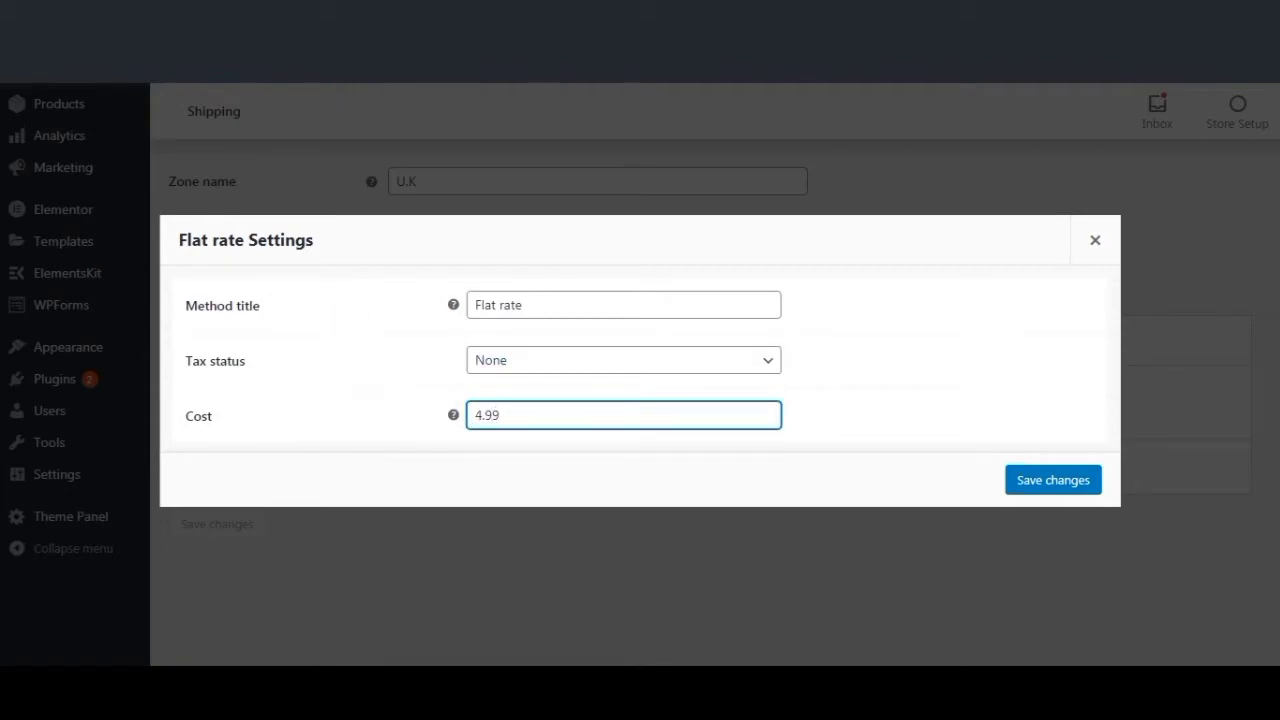
click(1050, 480)
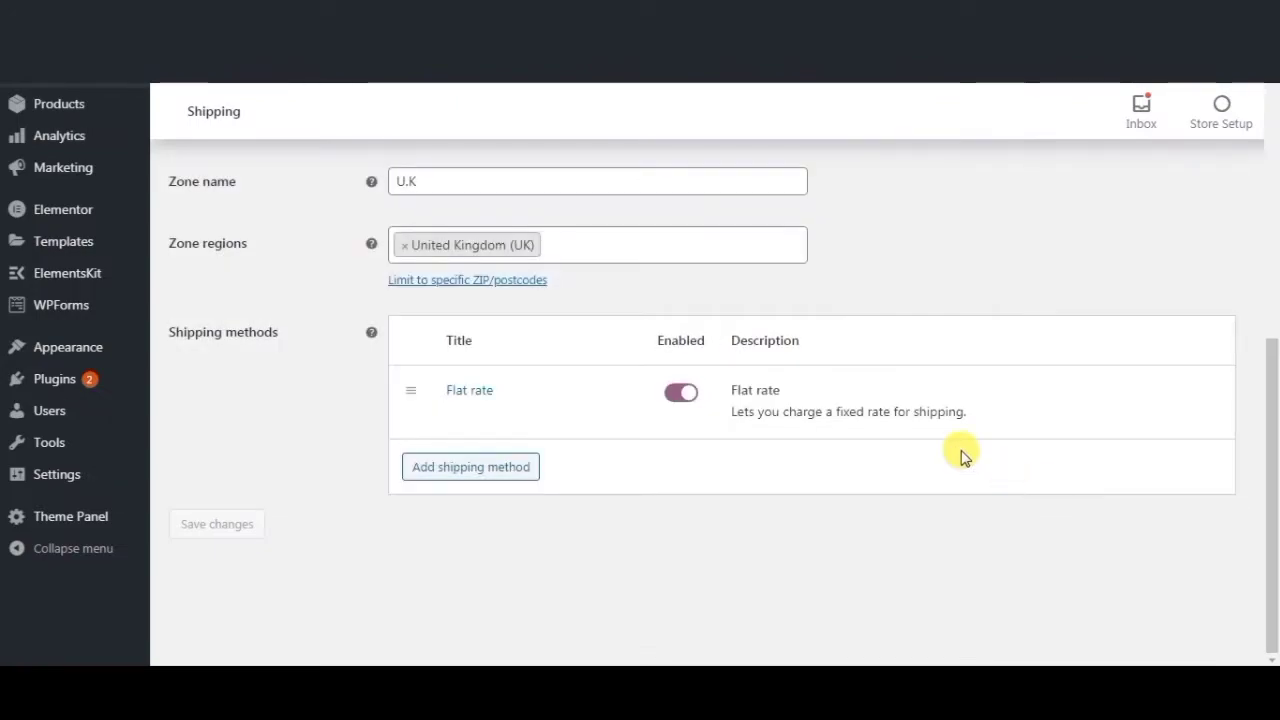
Add Local pickup as a second shipping method for the U.K zone.
click(478, 468)
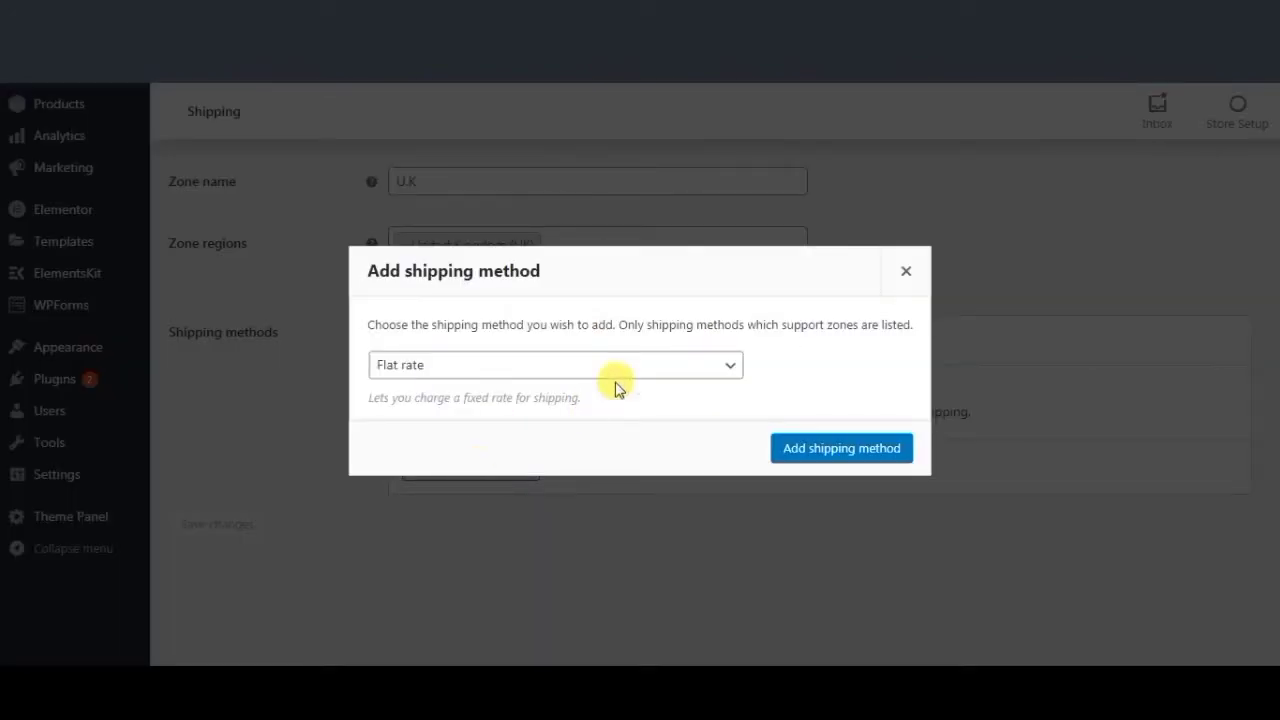
click(651, 364)
click(385, 428)
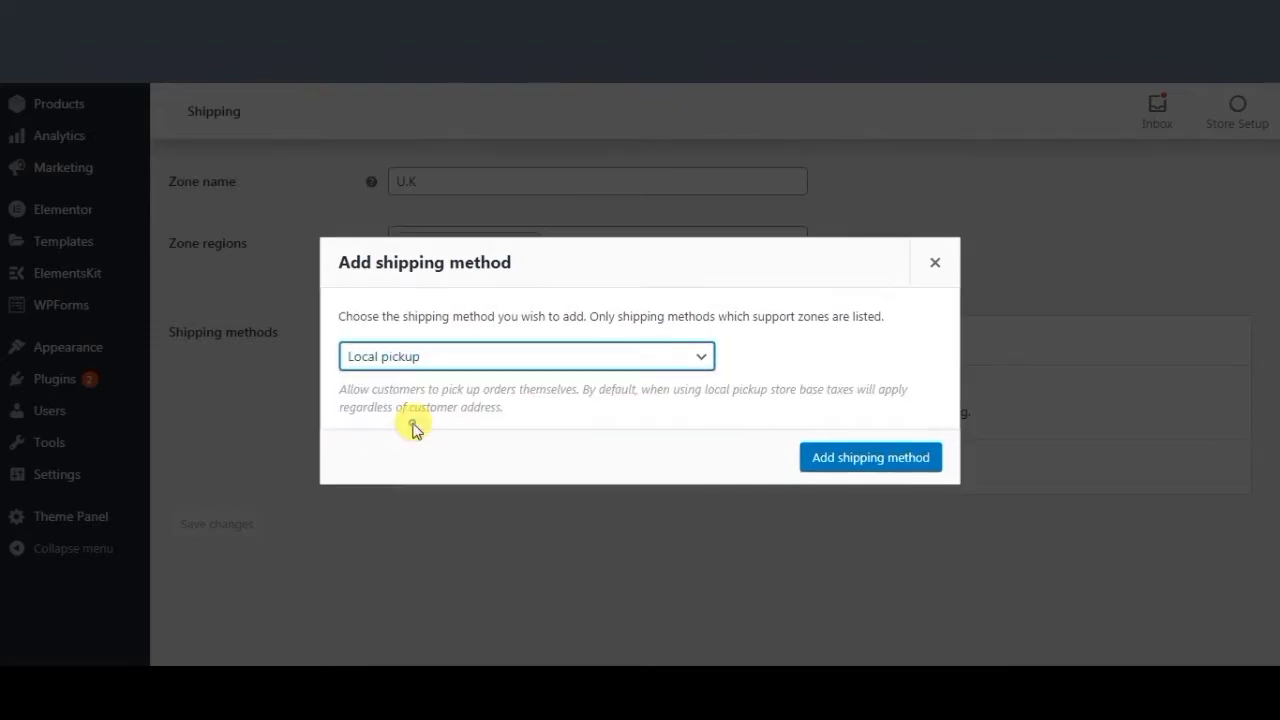
click(836, 458)
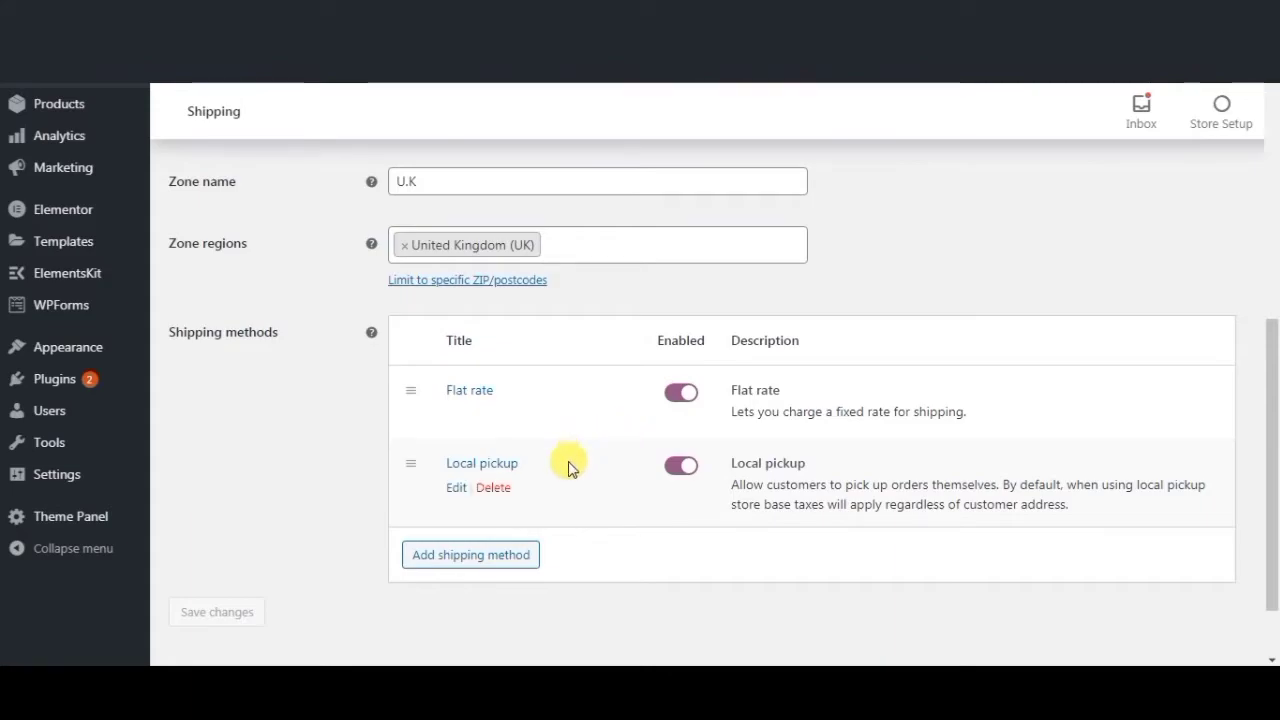
Retitle the Local pickup method "Collect From Shop", set its tax status to None, leave the cost empty and save it.
click(457, 488)
drag(551, 314, 285, 328)
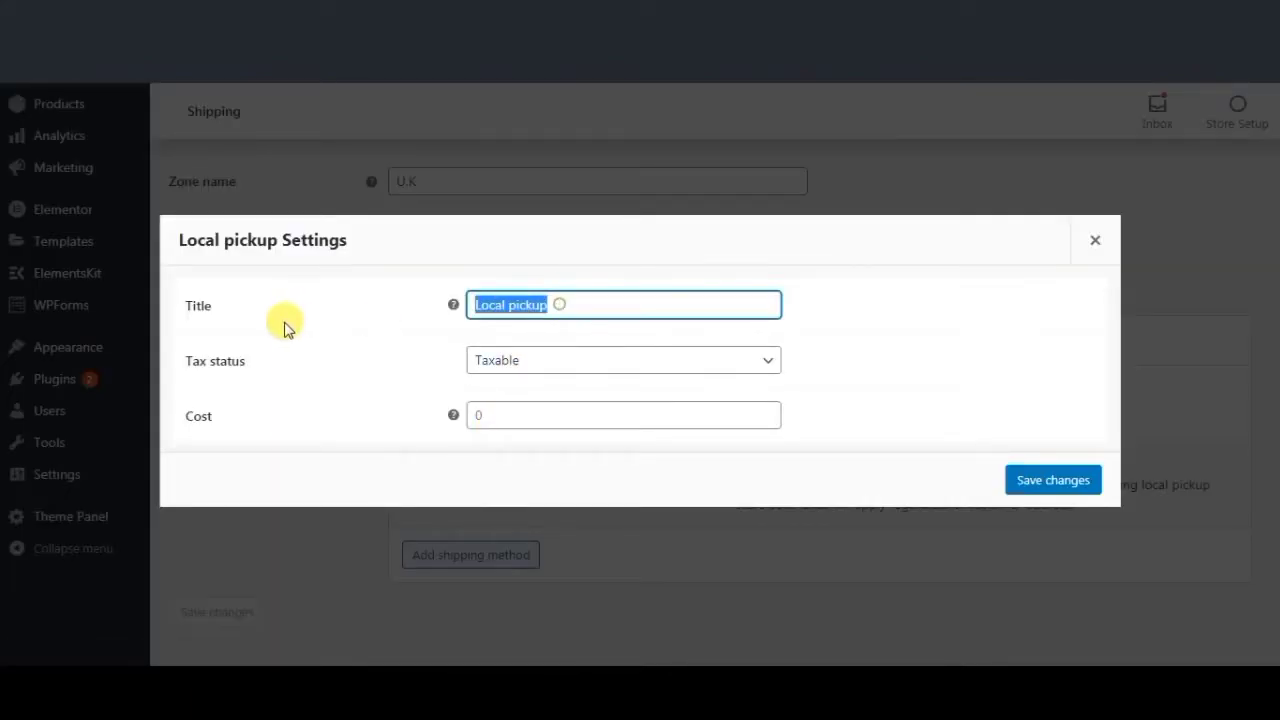
text(Collect From Shop)
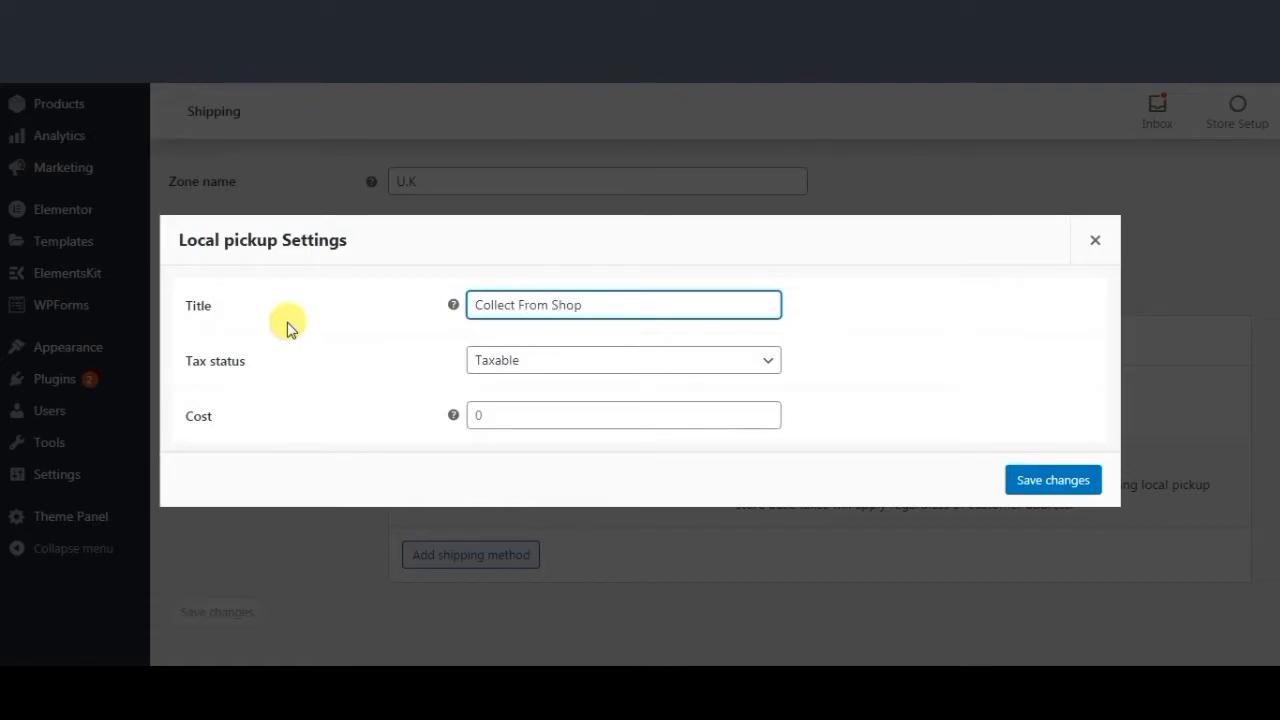
click(648, 371)
click(532, 404)
click(518, 416)
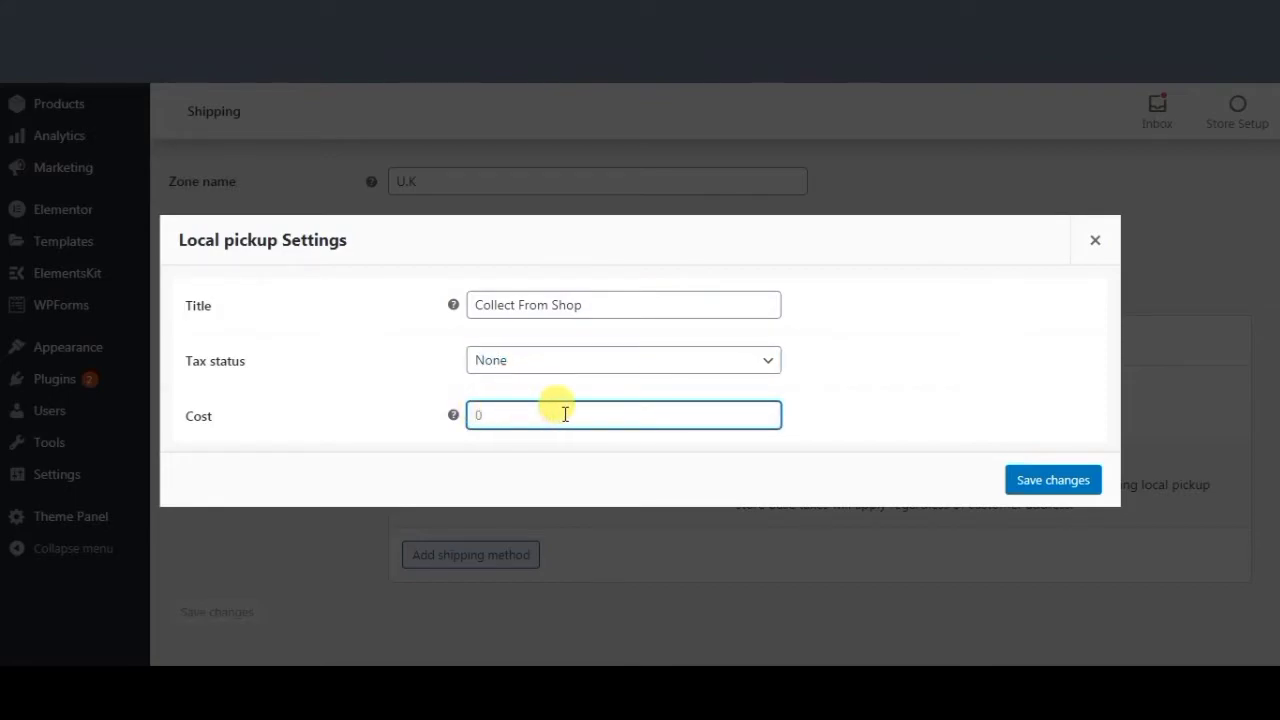
click(1055, 479)
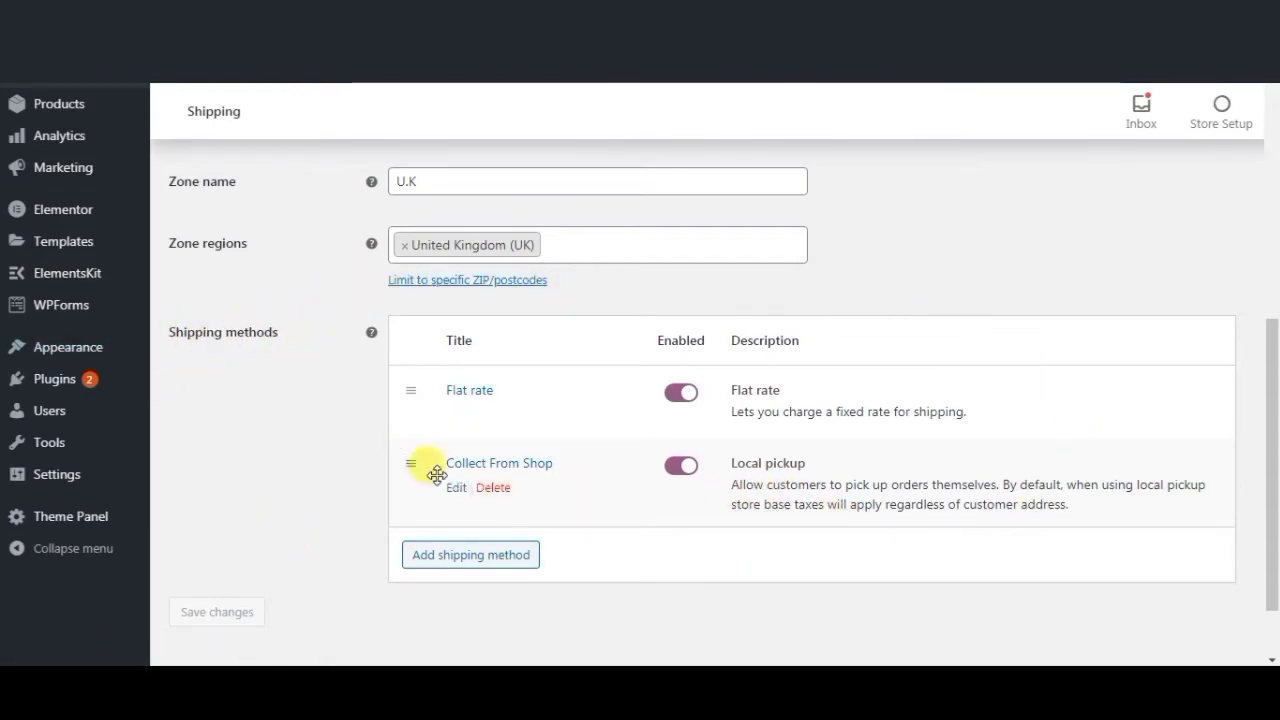
Try to open the shipping options, but stay on the U.K zone page and check whether its changes still need saving.
scroll(430, 460, down, 1)
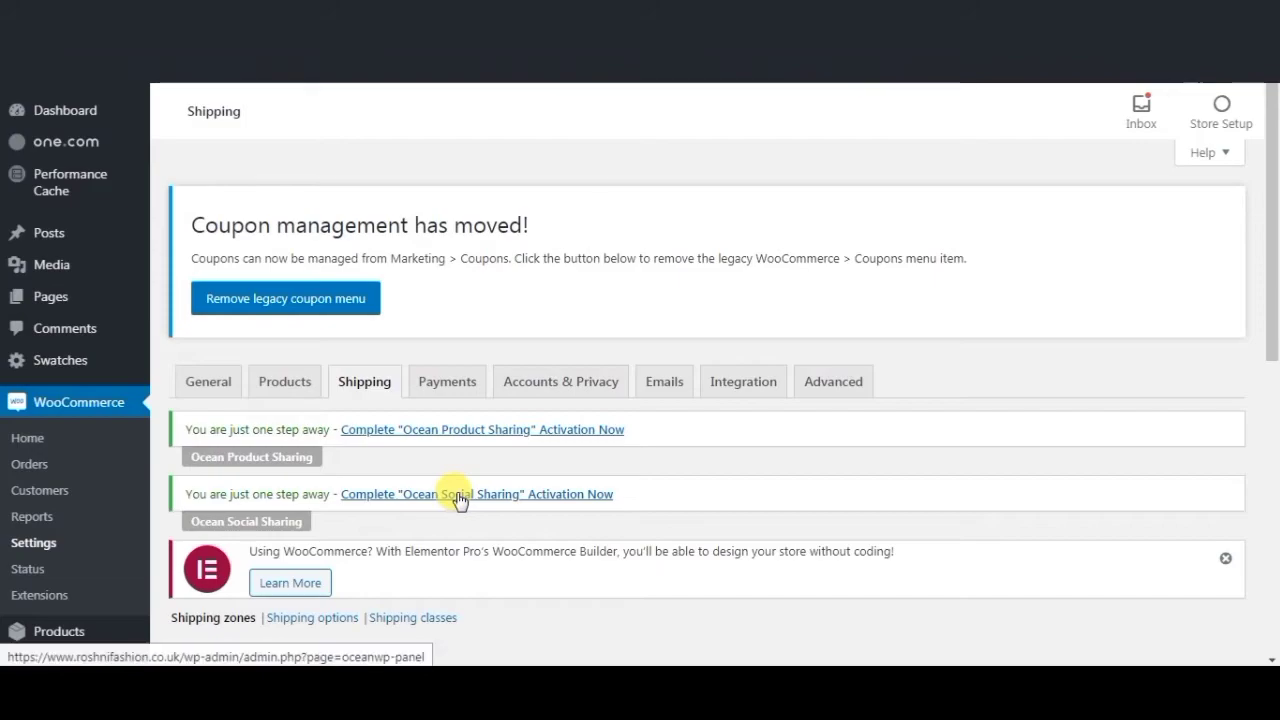
scroll(457, 500, down, 2)
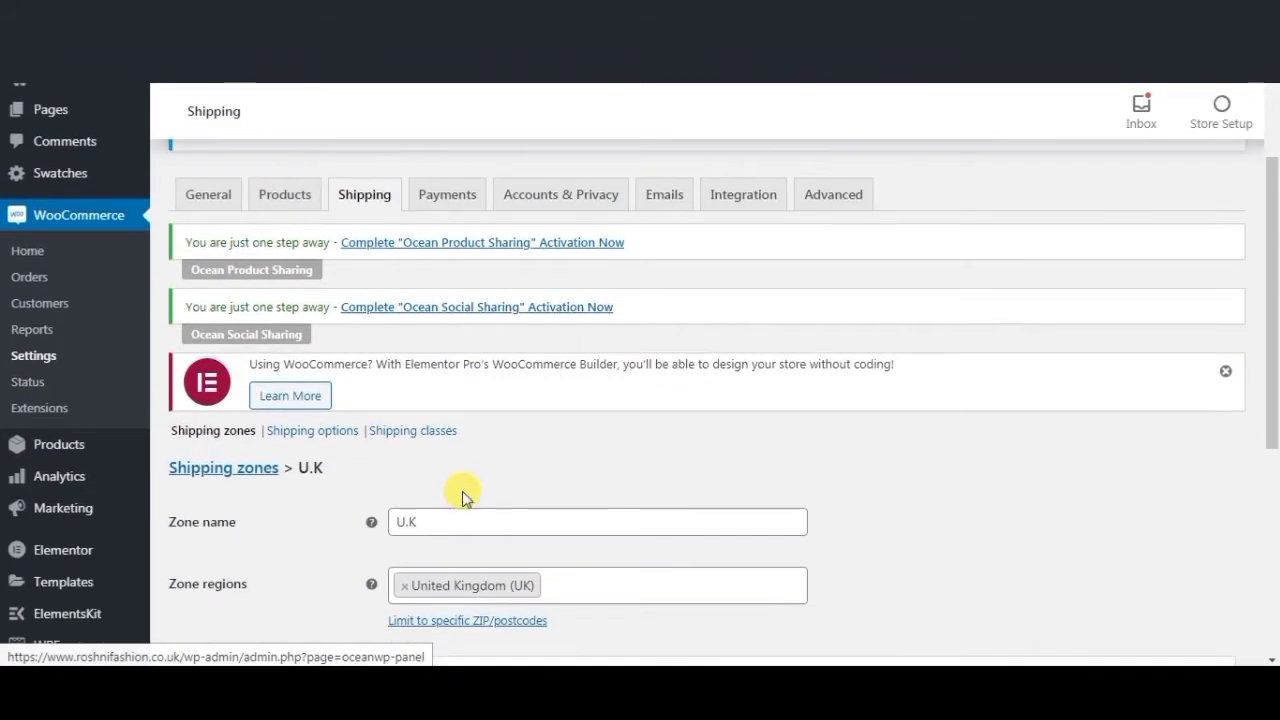
click(325, 432)
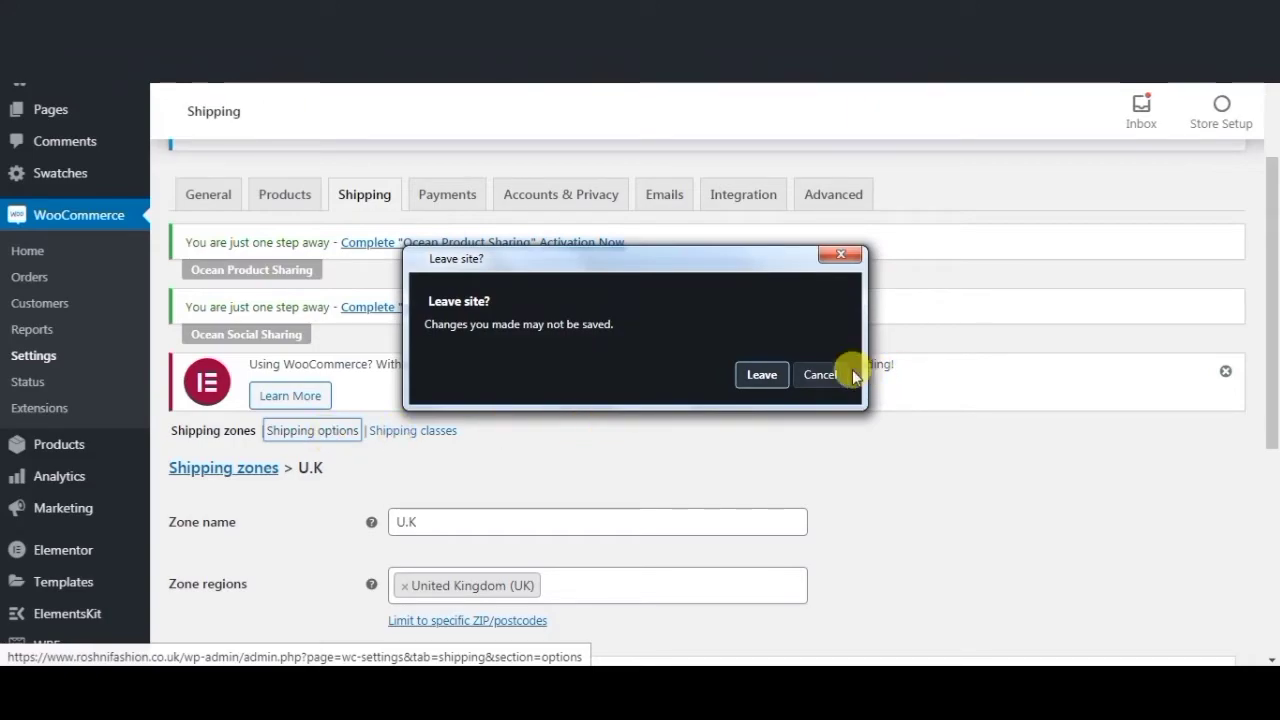
click(820, 374)
scroll(372, 535, down, 3)
scroll(372, 535, down, 2)
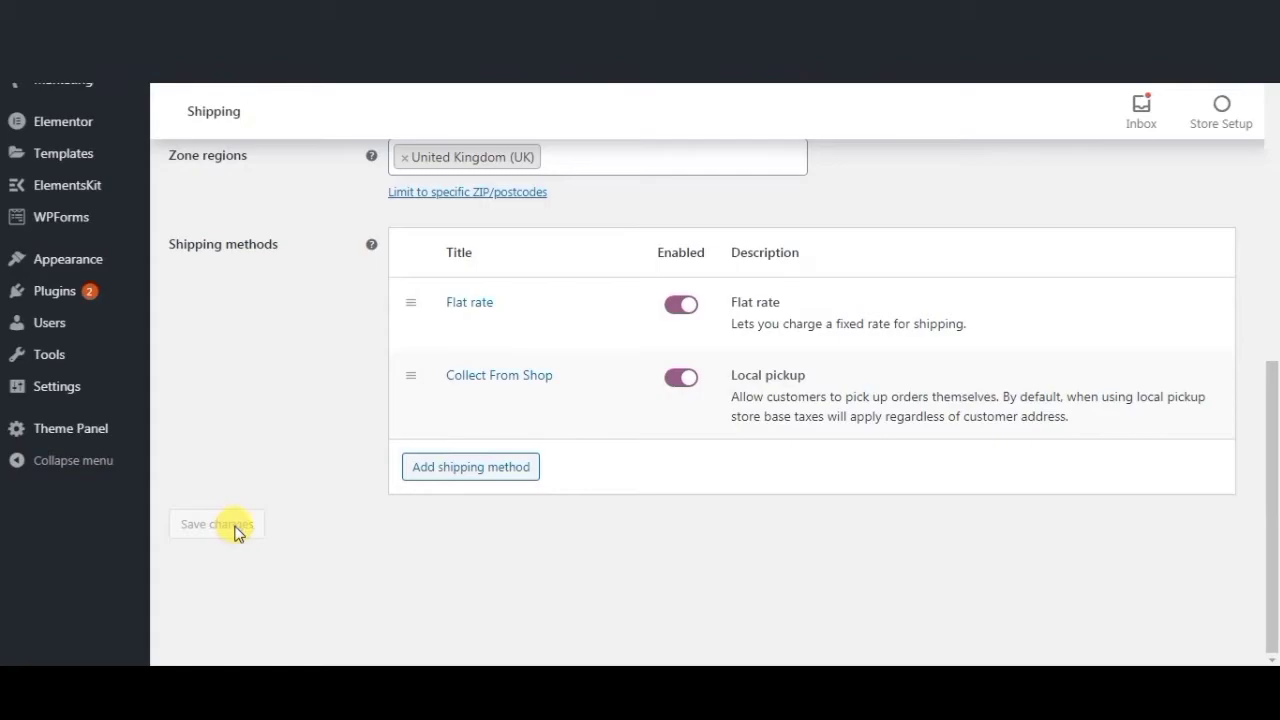
scroll(255, 528, up, 6)
scroll(331, 466, down, 2)
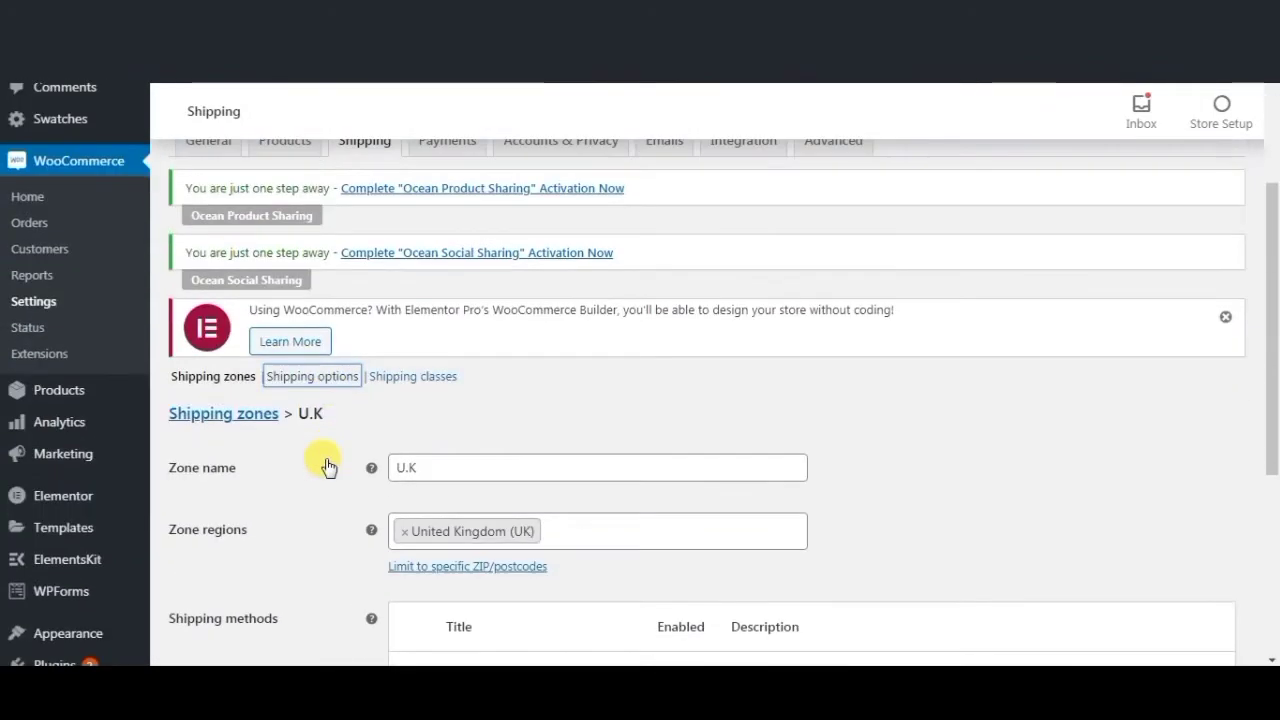
Leave the zone page for the shipping options and review the calculation and shipping destination settings.
click(301, 385)
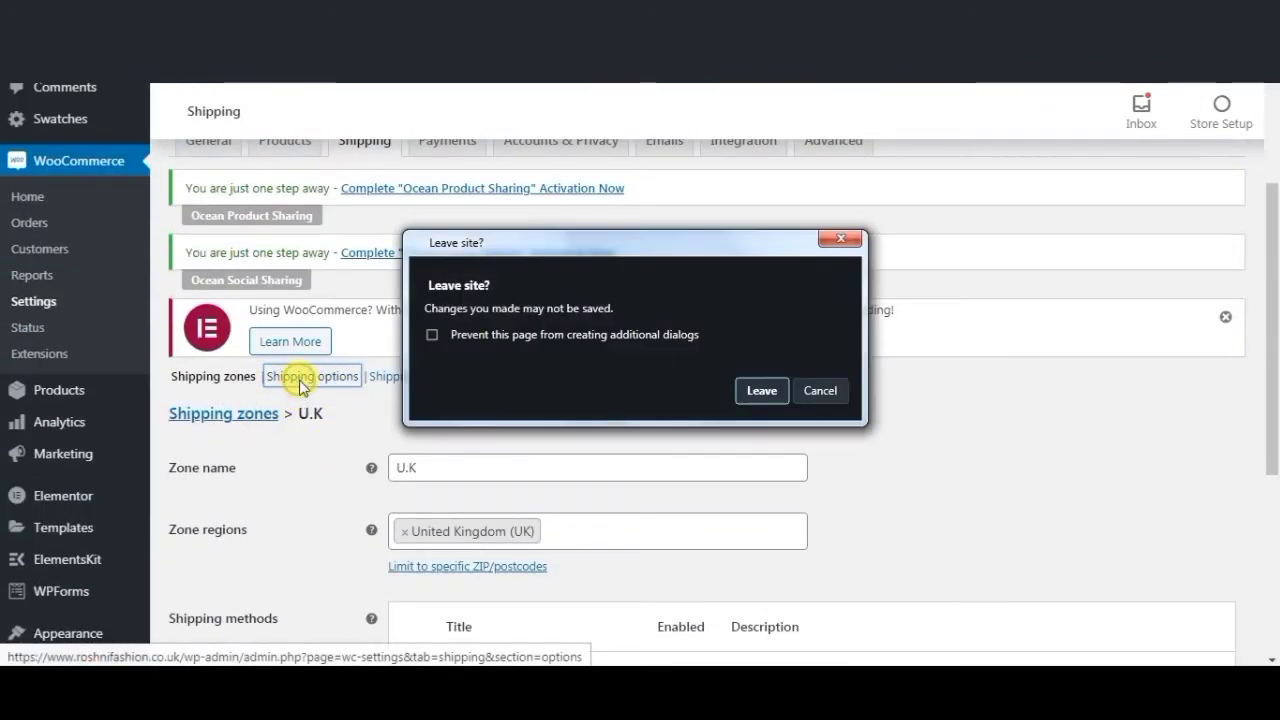
click(761, 391)
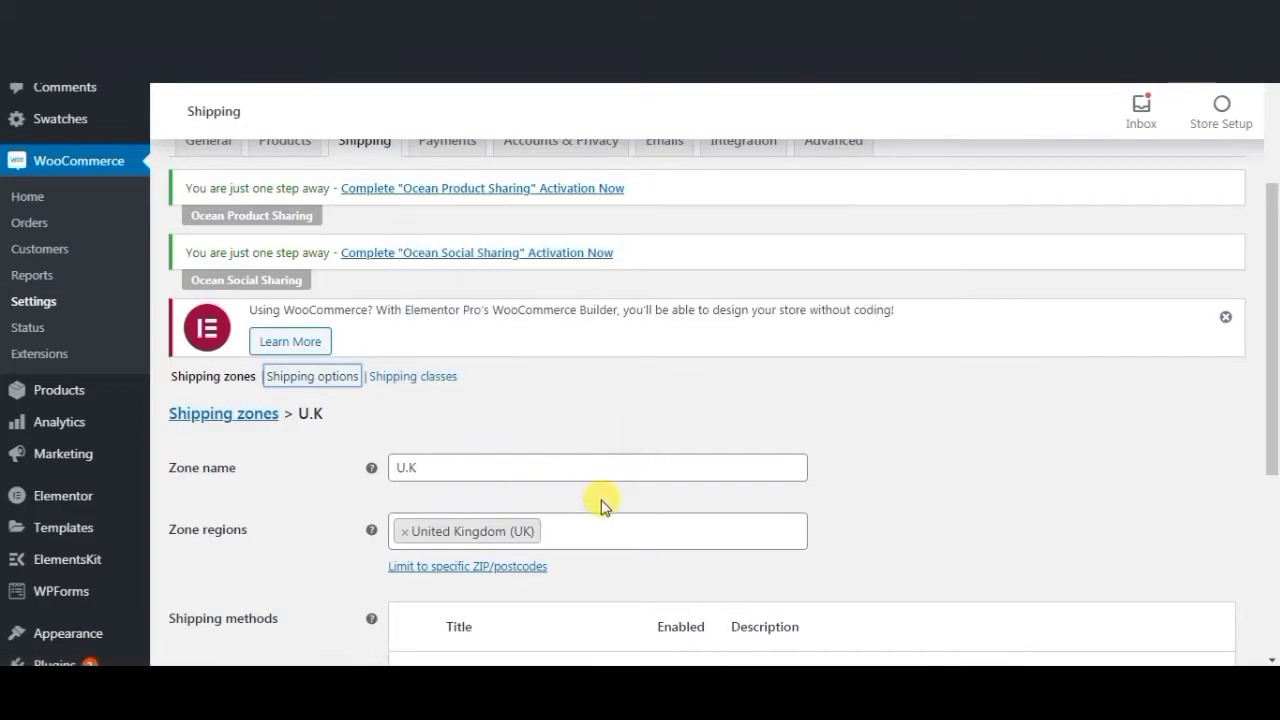
scroll(606, 508, down, 2)
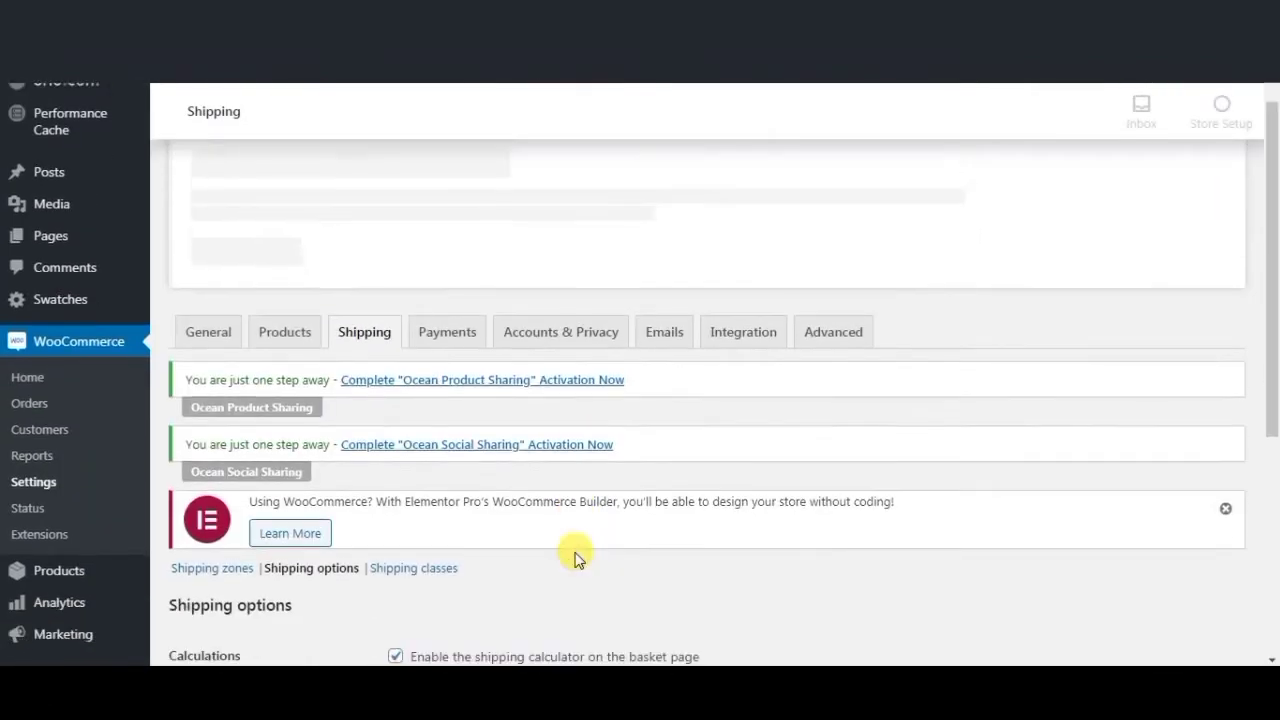
scroll(560, 545, down, 5)
scroll(550, 533, up, 2)
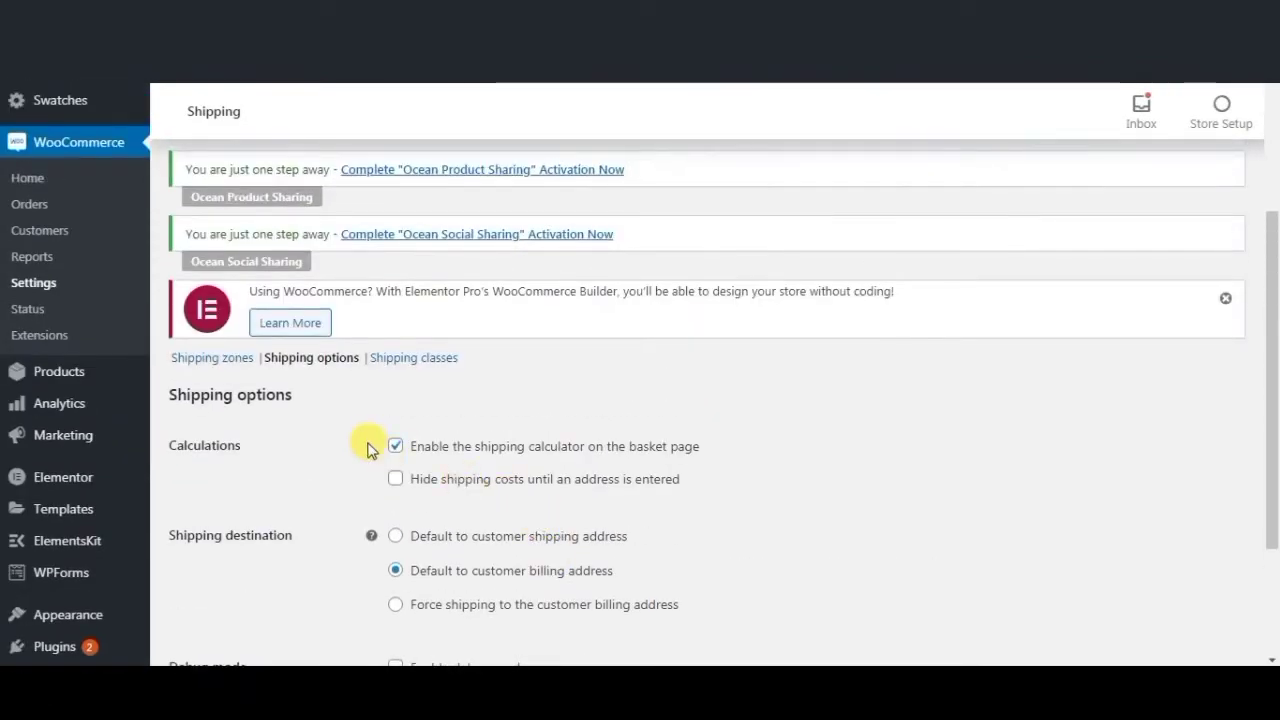
Return to the shipping zones list to check the U.K zone's region and methods, and reopen the shipping options.
click(218, 358)
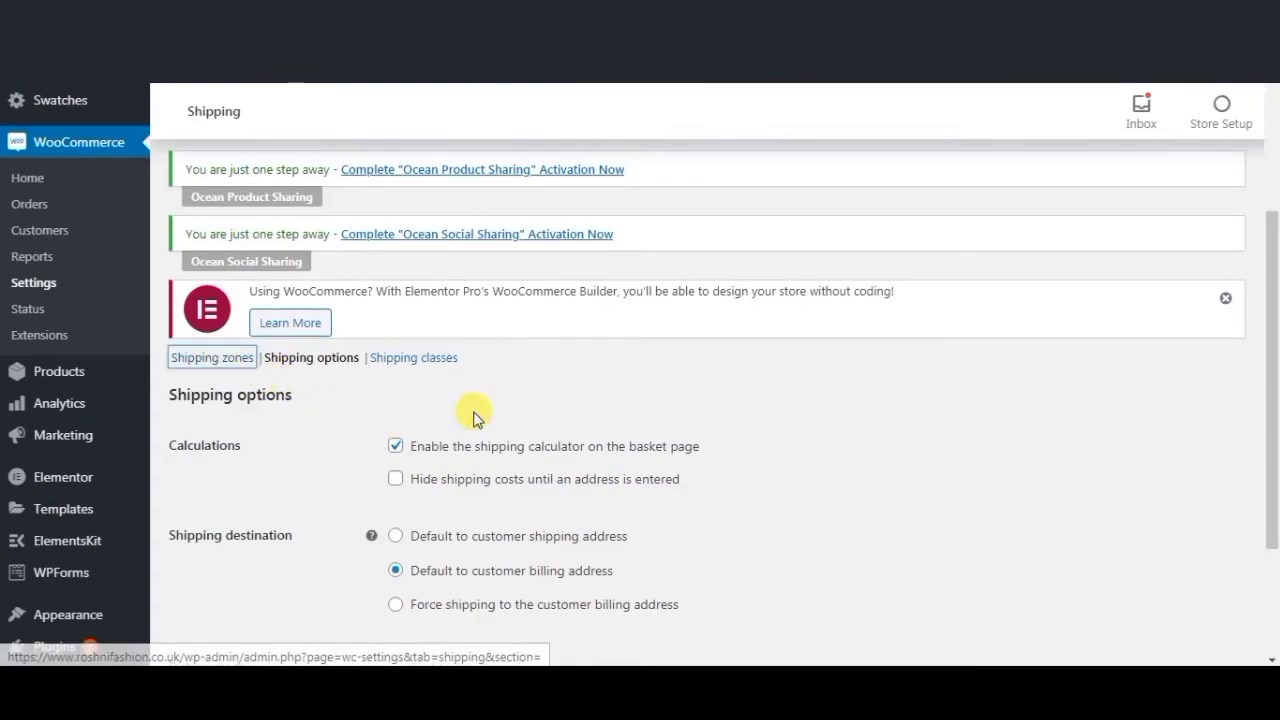
scroll(524, 424, down, 5)
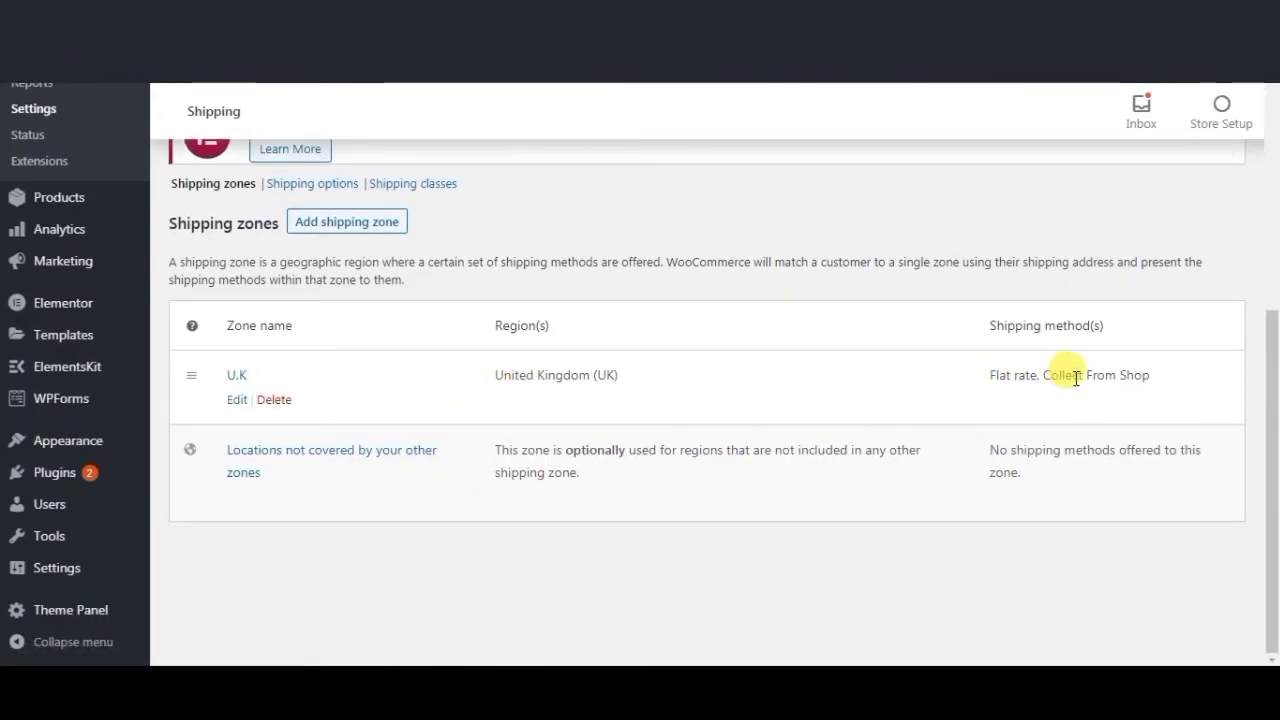
scroll(437, 452, up, 2)
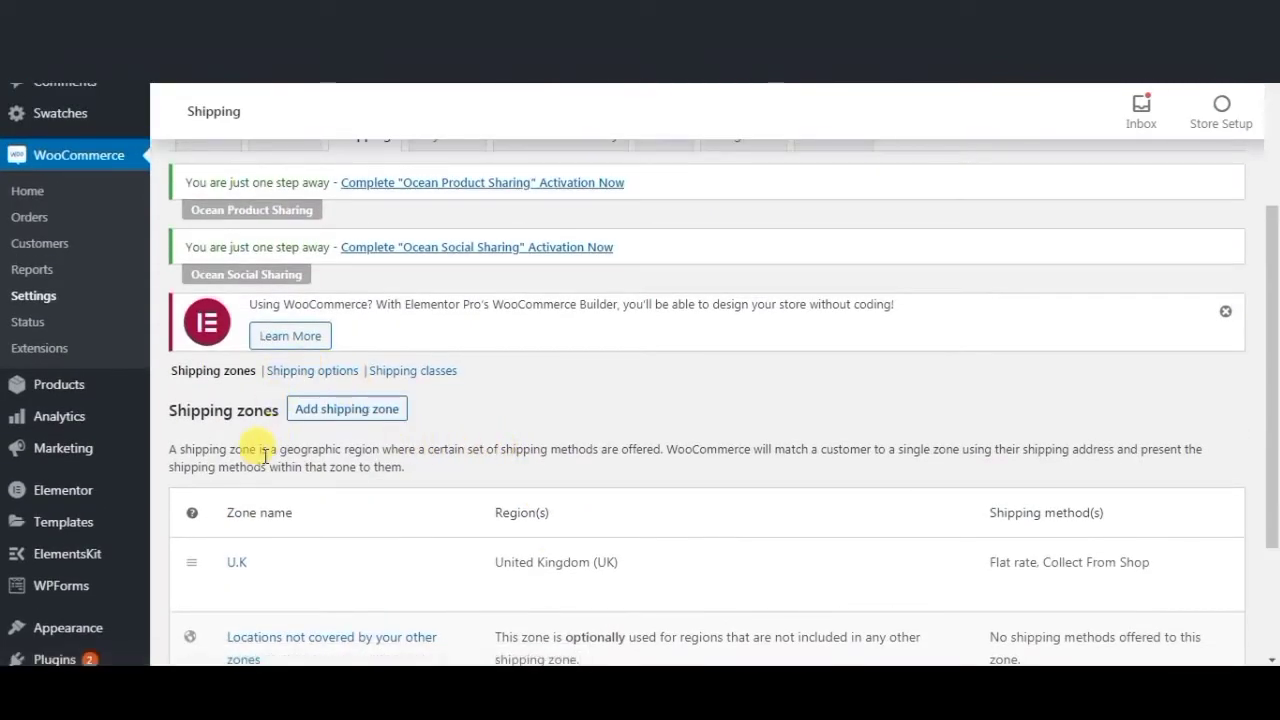
click(296, 373)
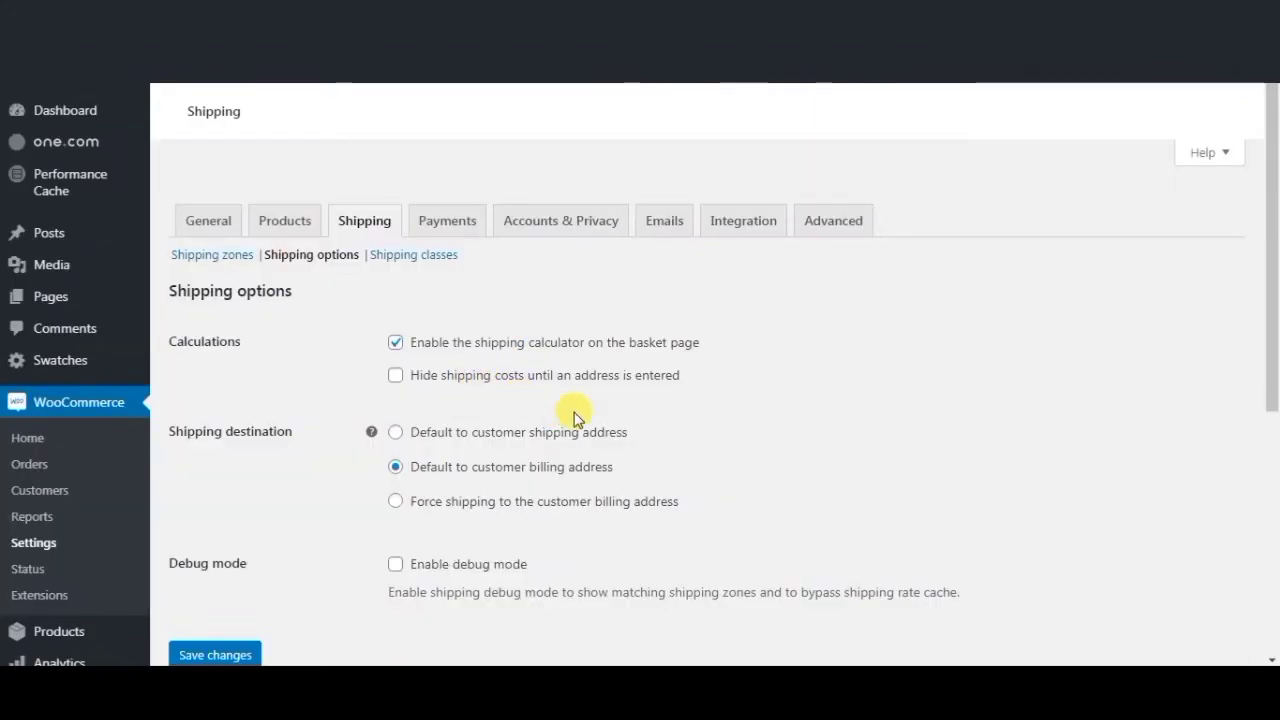
Dismiss the Elementor Pro notice and save the shipping options with the destination defaulting to the customer billing address.
scroll(675, 420, down, 3)
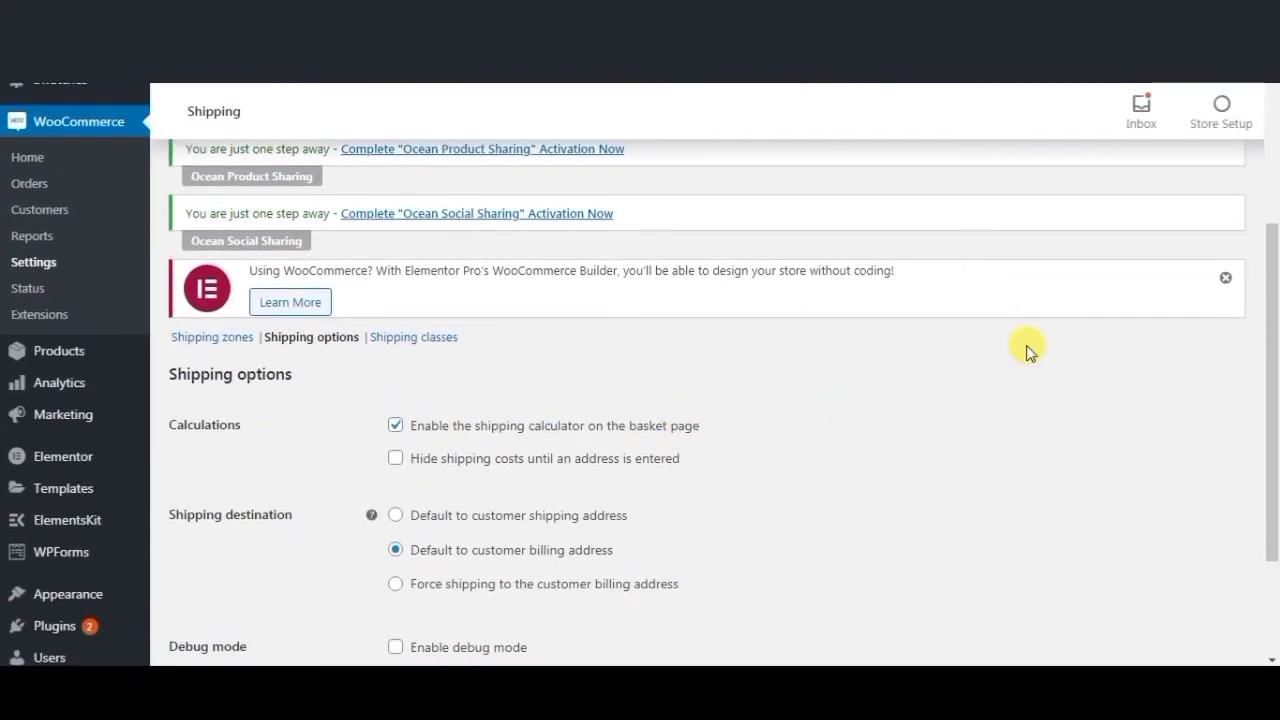
click(1213, 285)
scroll(786, 369, down, 2)
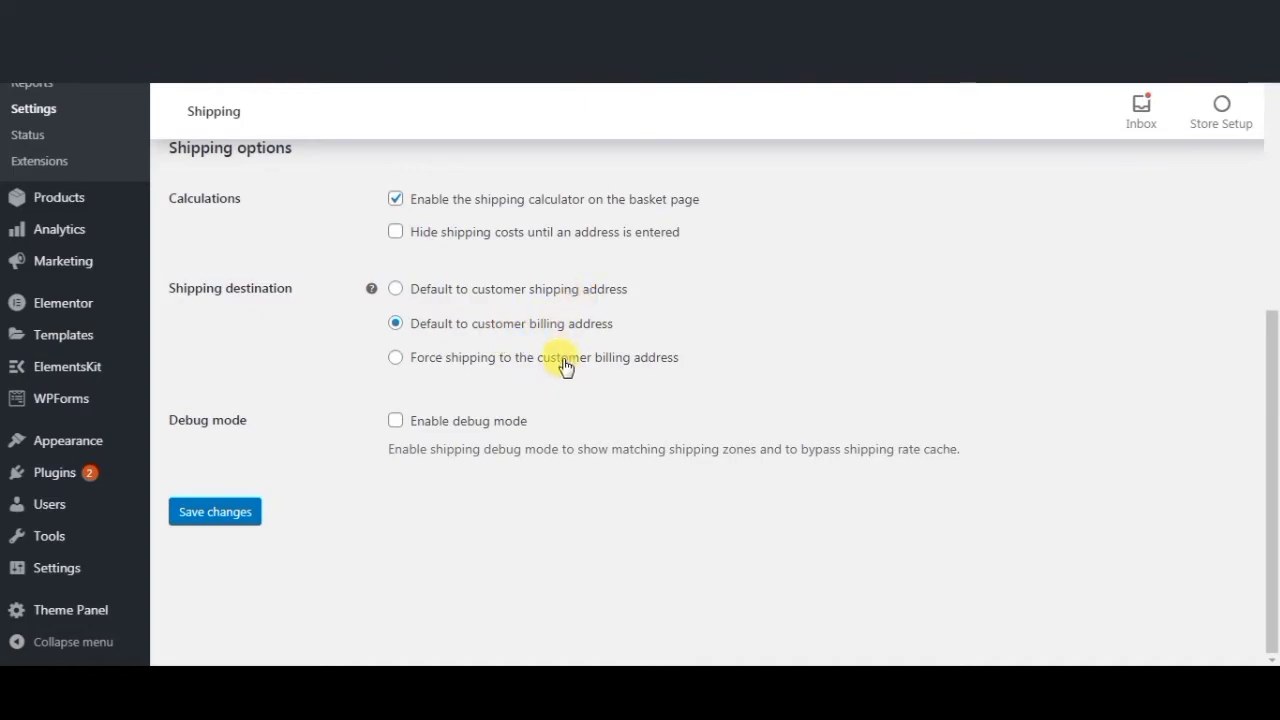
click(250, 511)
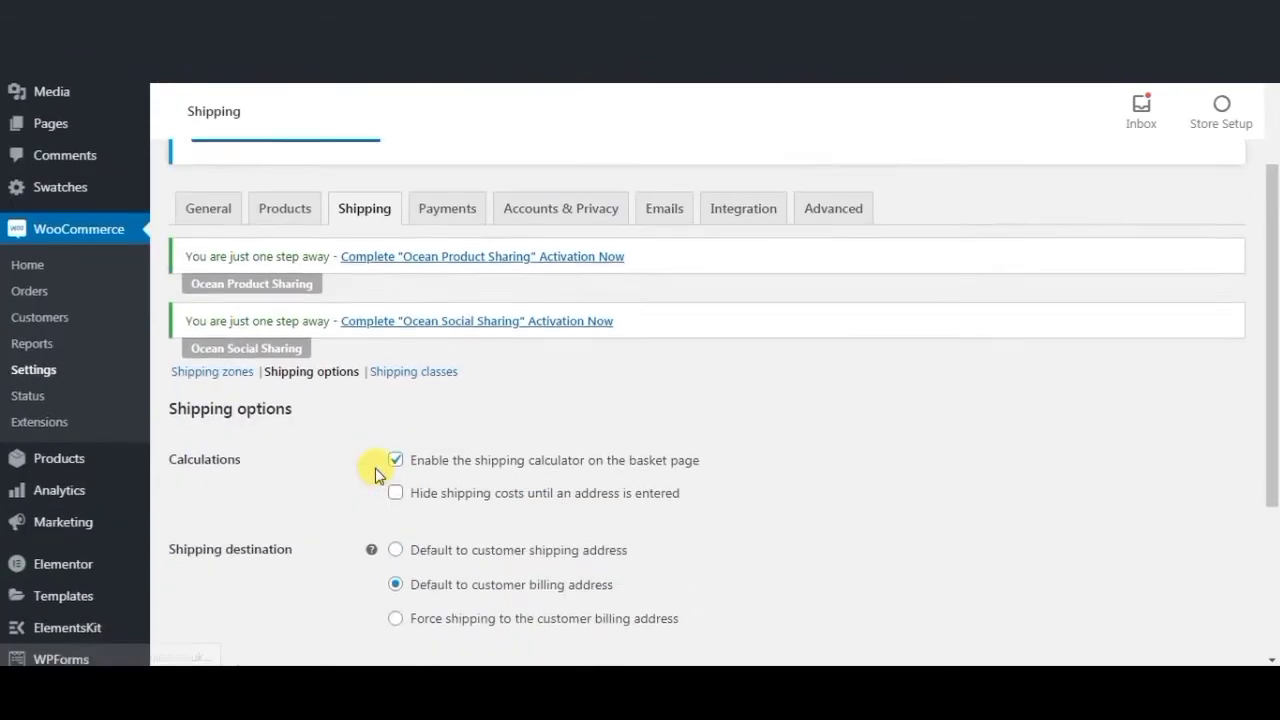
Open the shipping classes, look at the fields for a new class and discard the blank entry.
scroll(380, 480, down, 3)
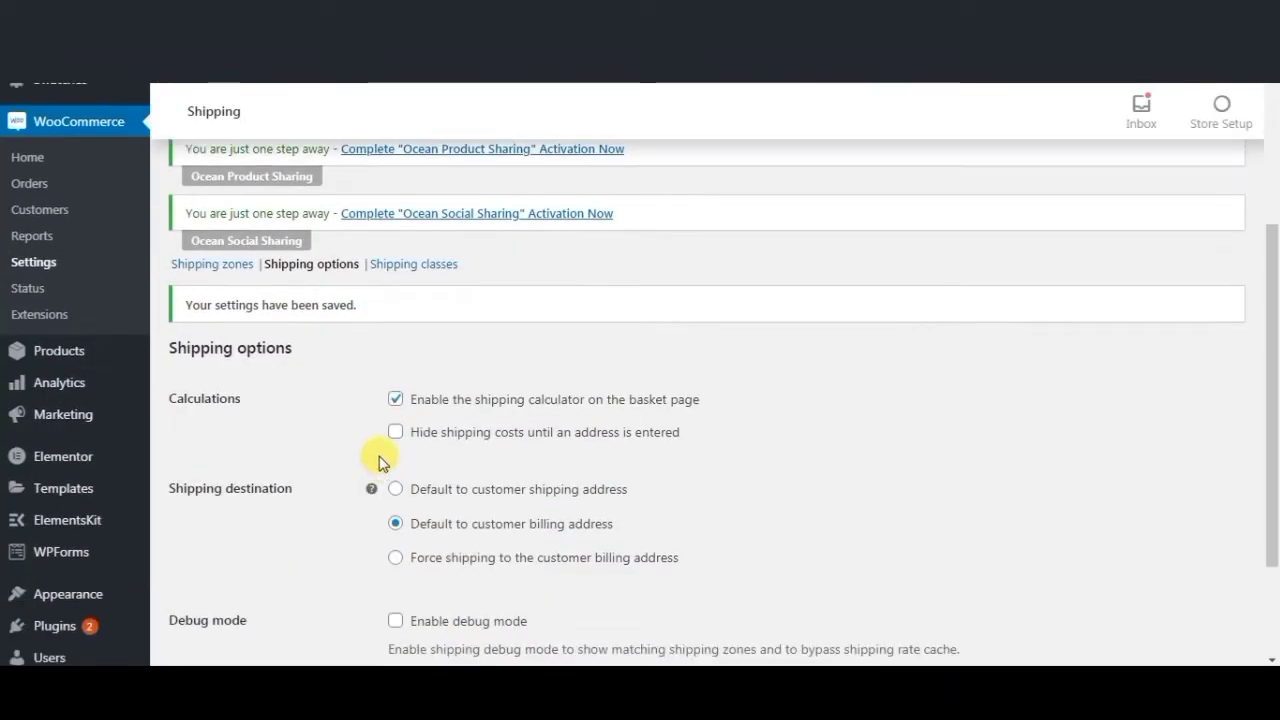
click(434, 270)
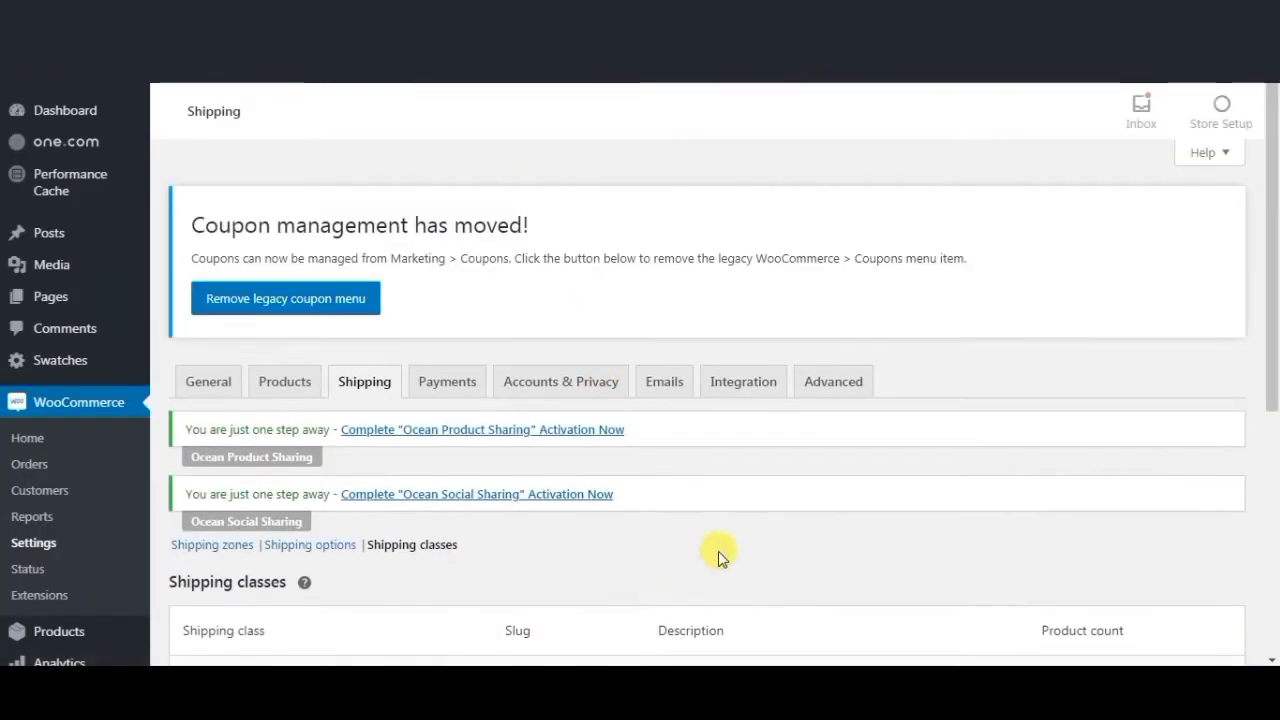
scroll(716, 550, down, 2)
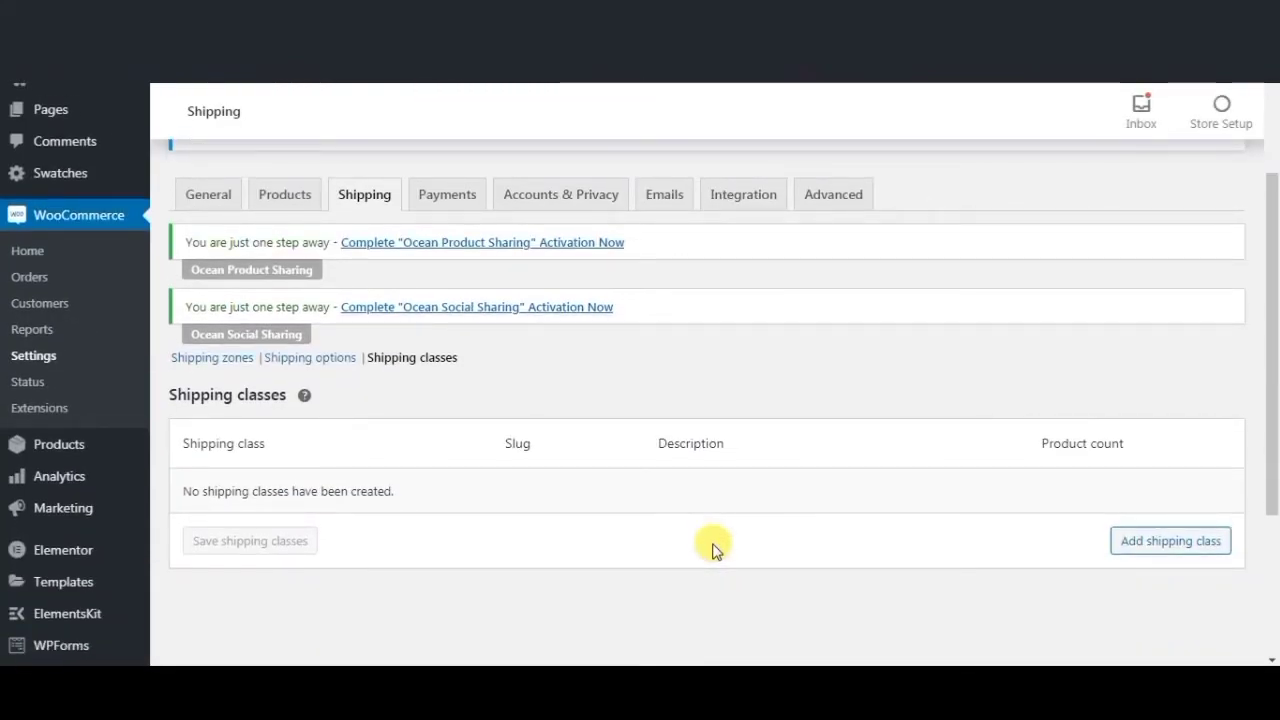
scroll(715, 548, down, 1)
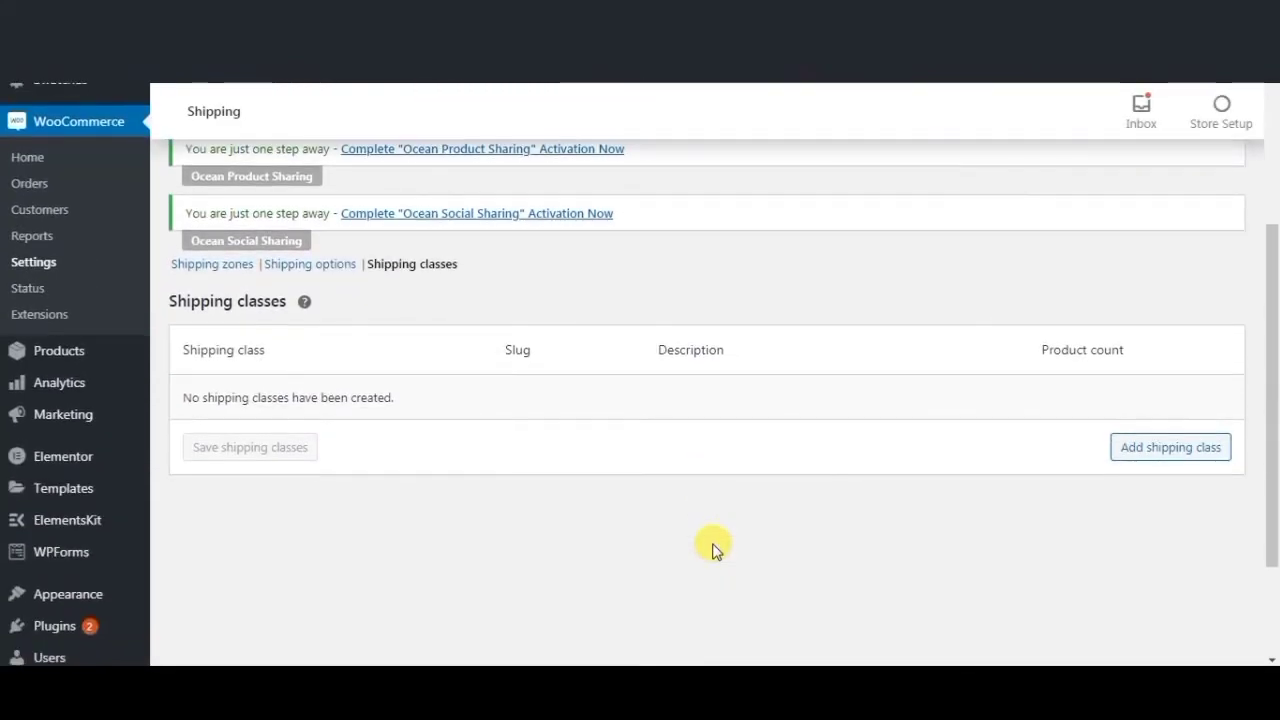
click(1170, 451)
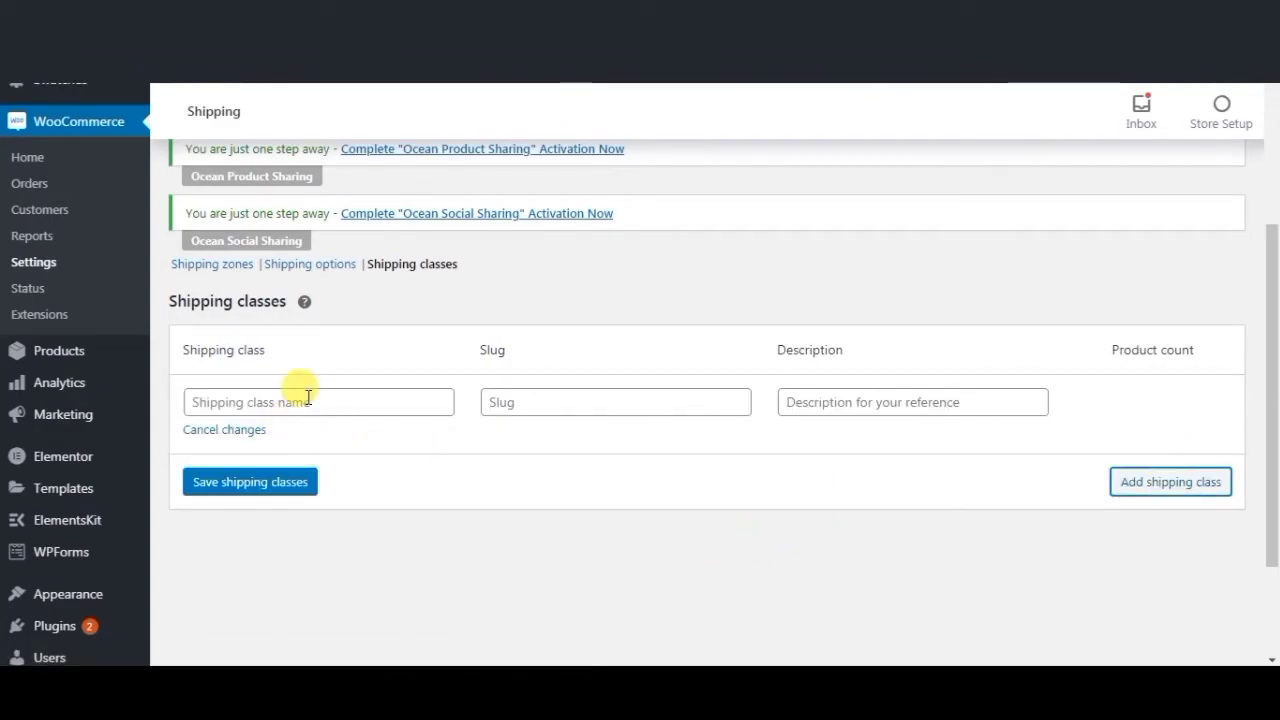
click(239, 430)
scroll(355, 418, up, 1)
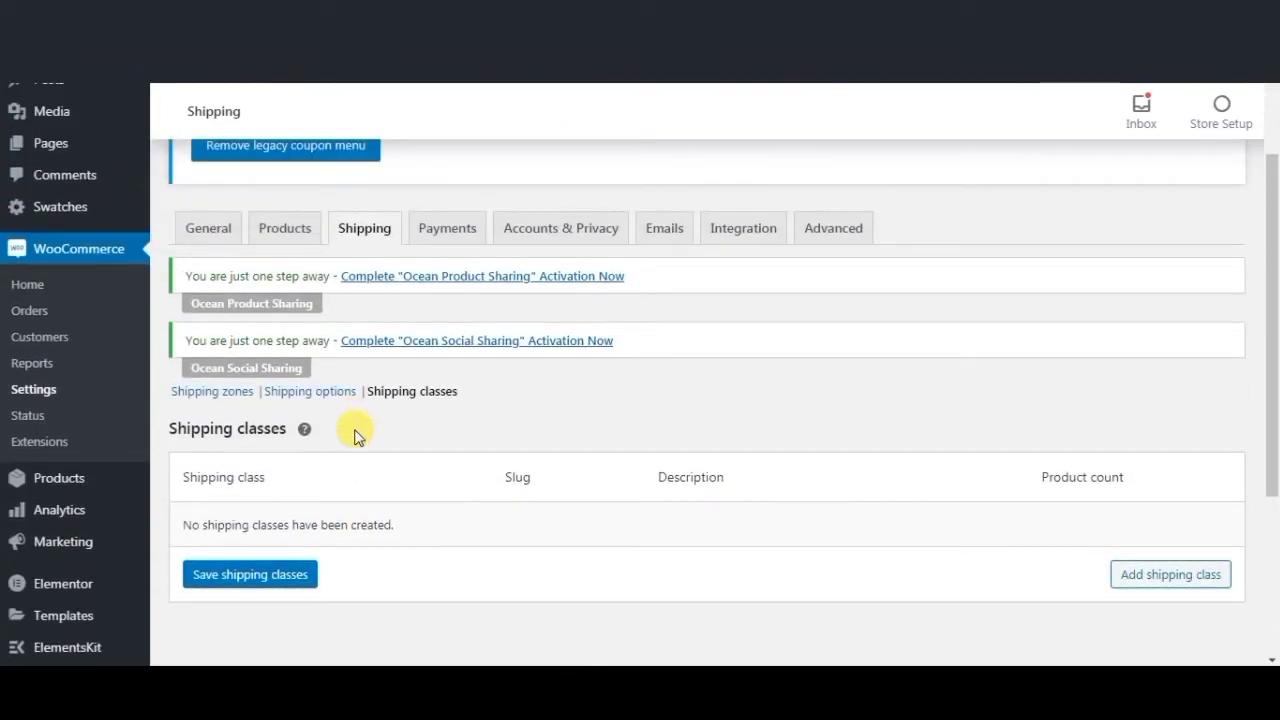
Leave the shipping classes for the payment methods, enable Cash on delivery and save the changes.
click(430, 229)
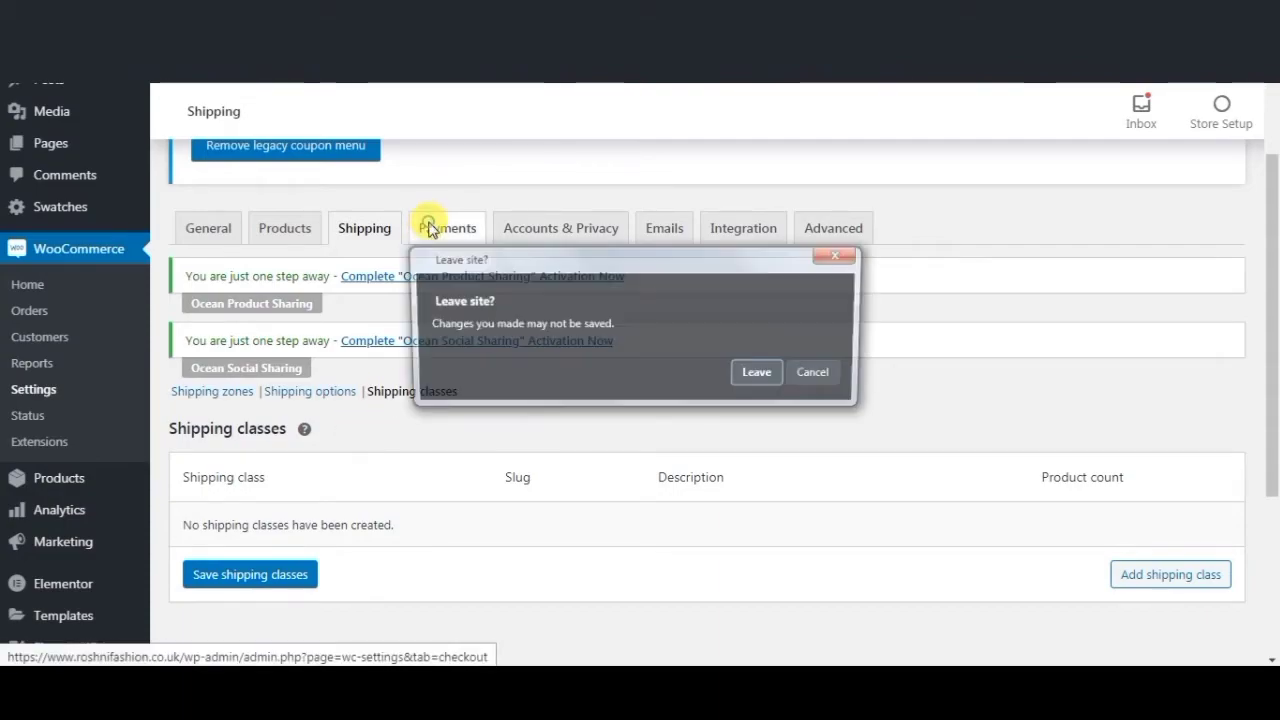
click(762, 376)
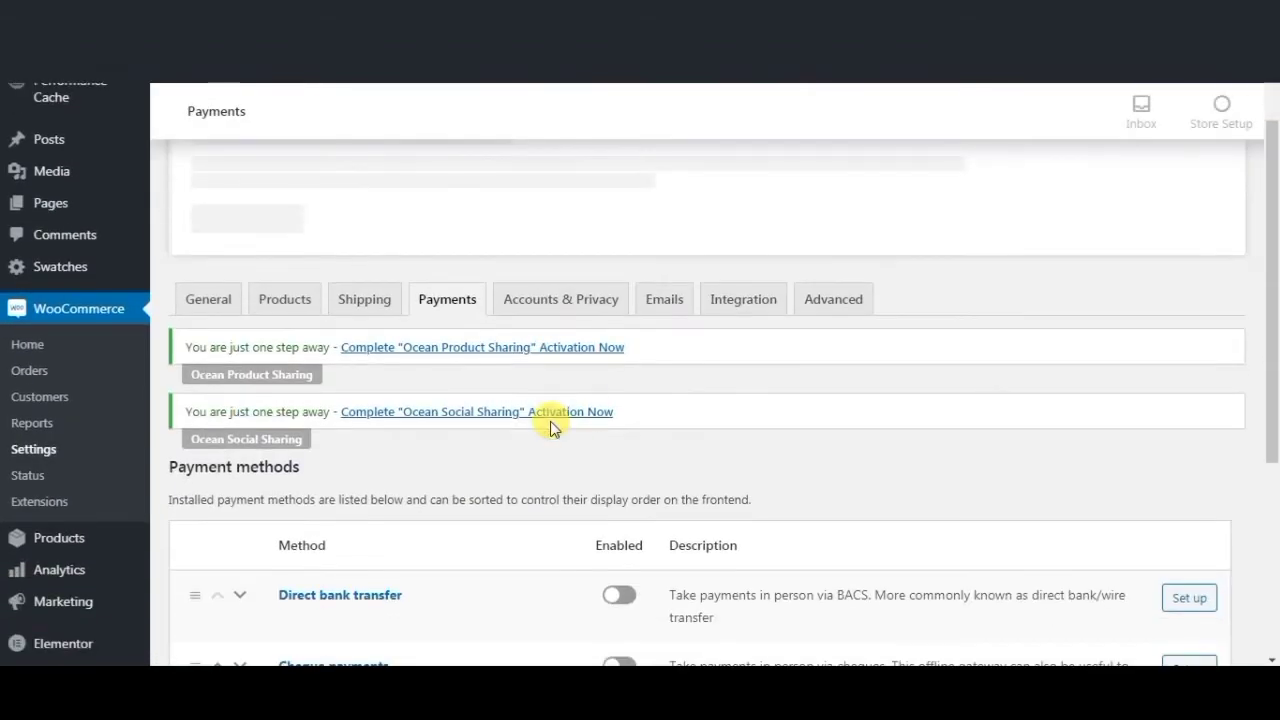
scroll(612, 418, down, 3)
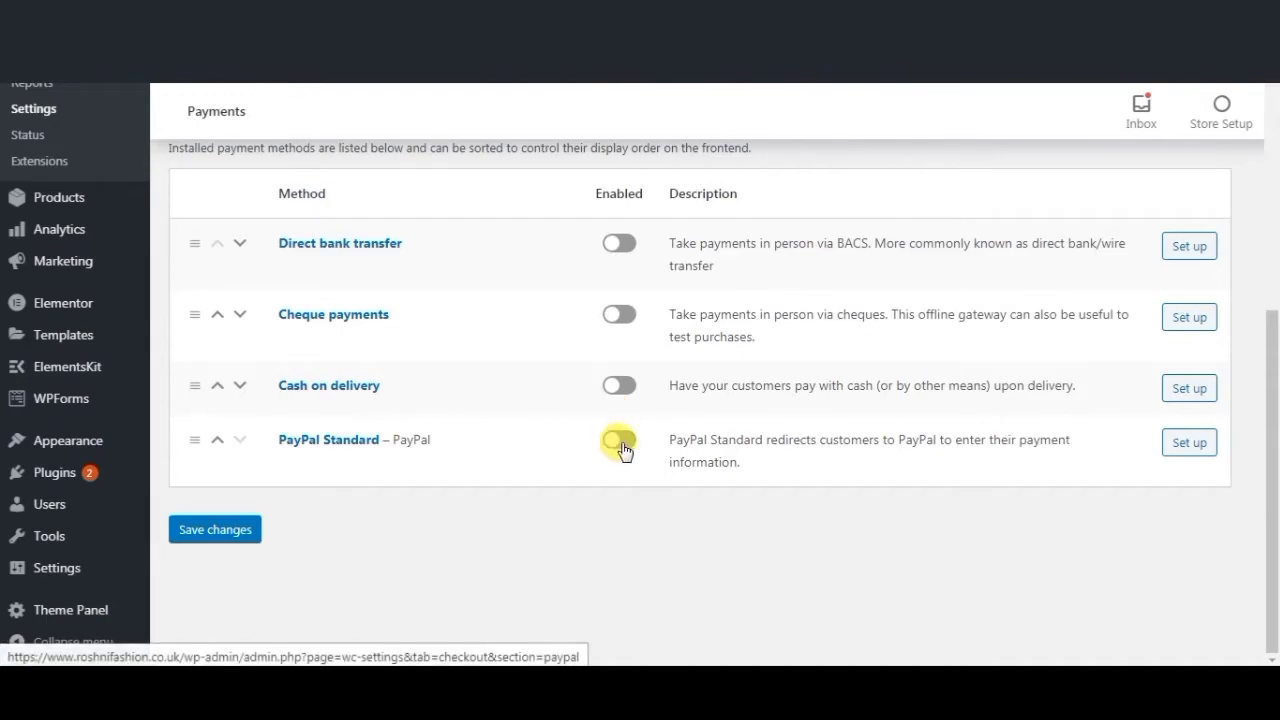
click(619, 385)
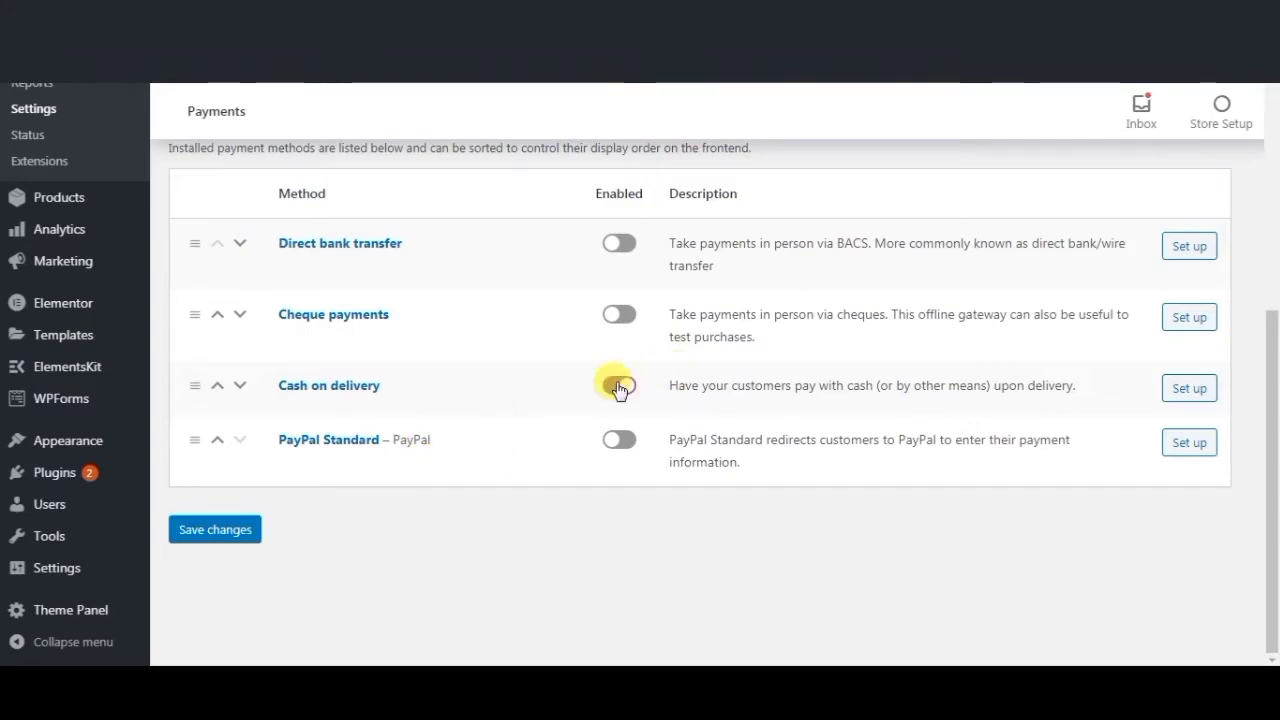
click(222, 530)
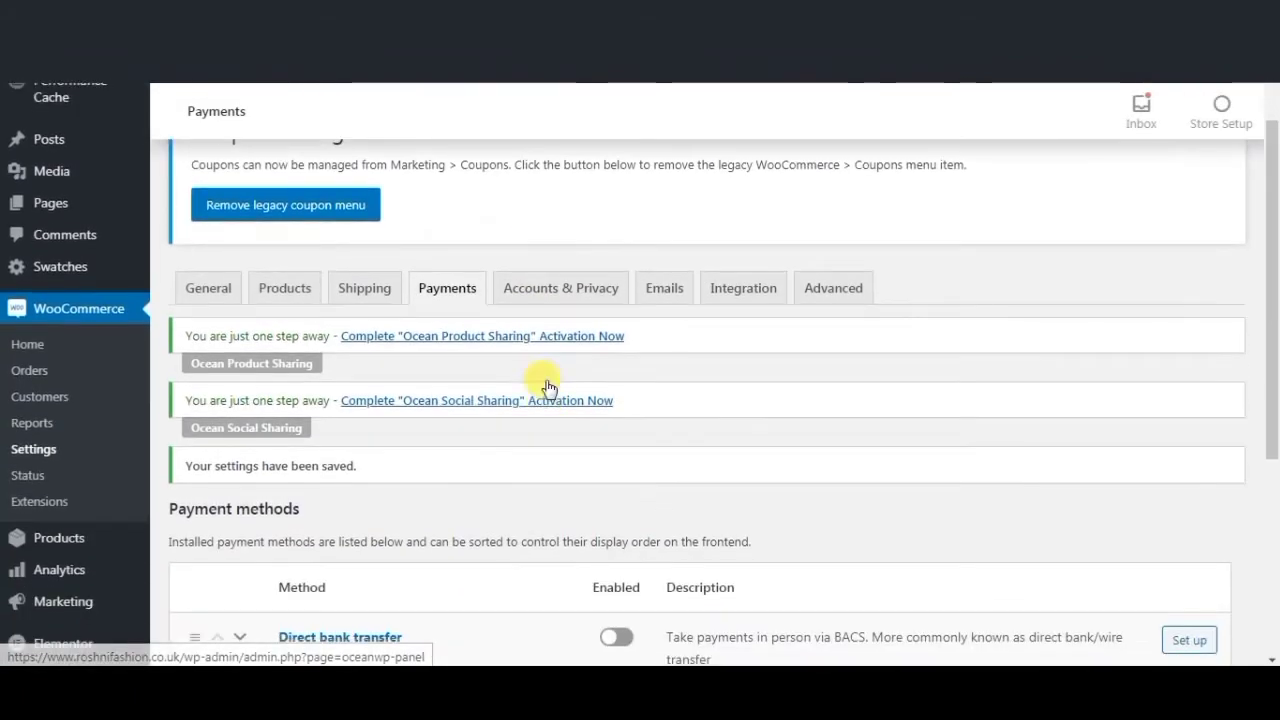
In the accounts and privacy settings, allow existing-account login during checkout and account creation both during checkout and on the "My account" page.
click(561, 288)
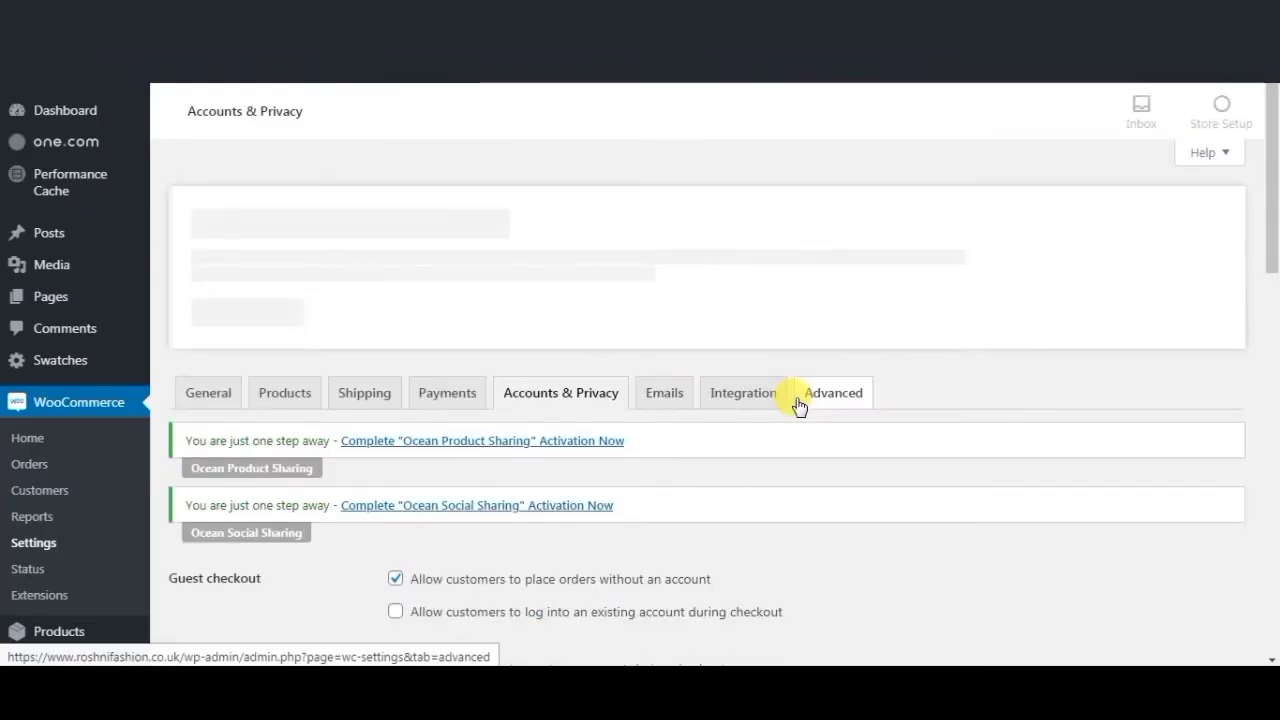
scroll(800, 415, down, 4)
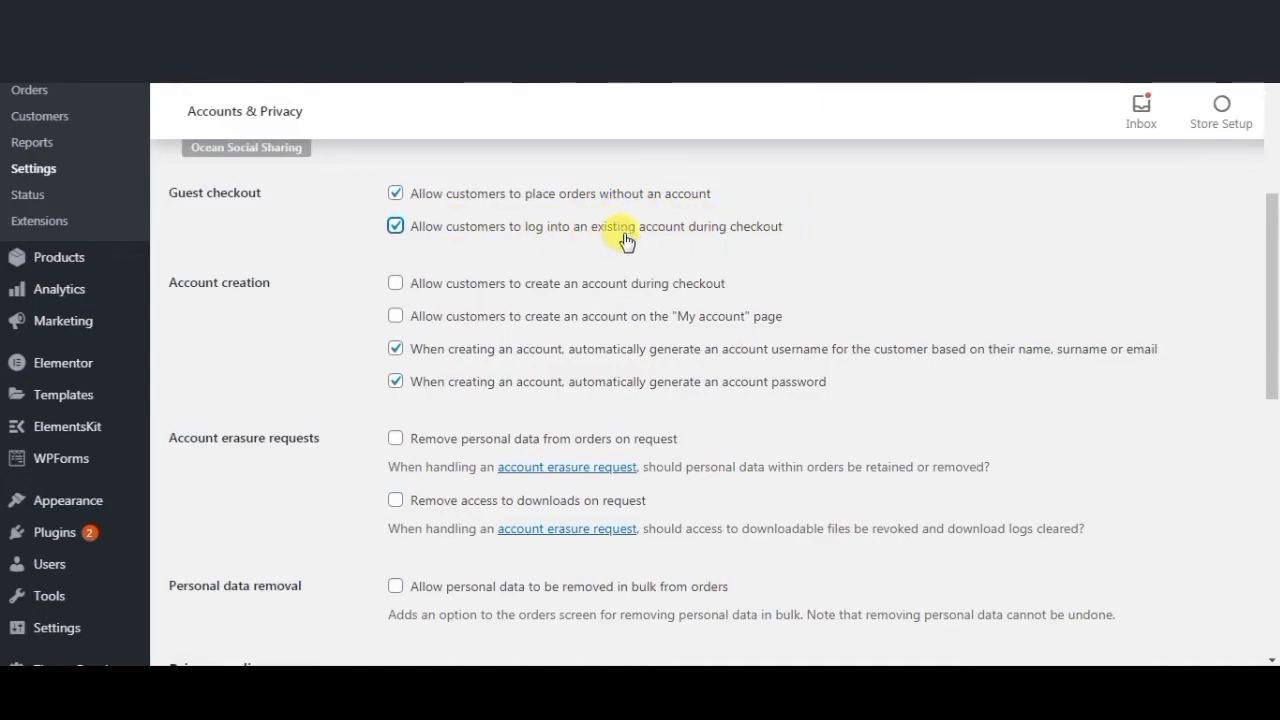
scroll(829, 280, down, 1)
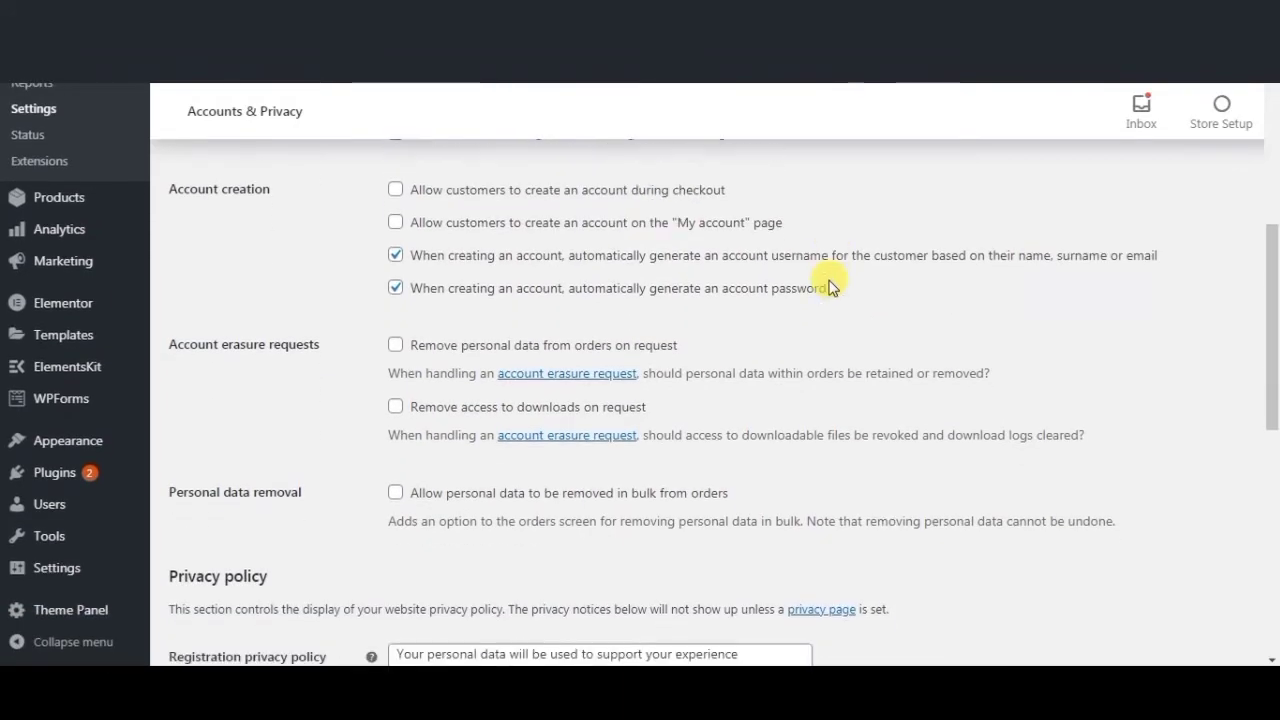
click(396, 190)
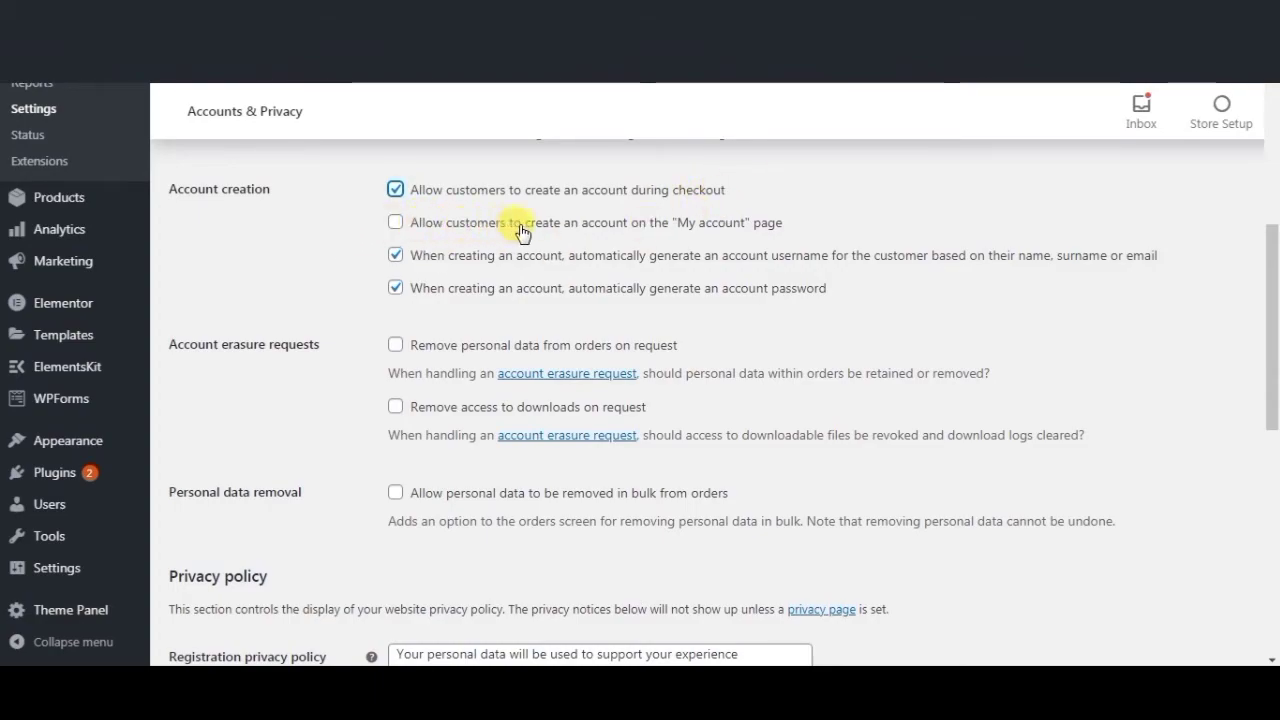
click(396, 222)
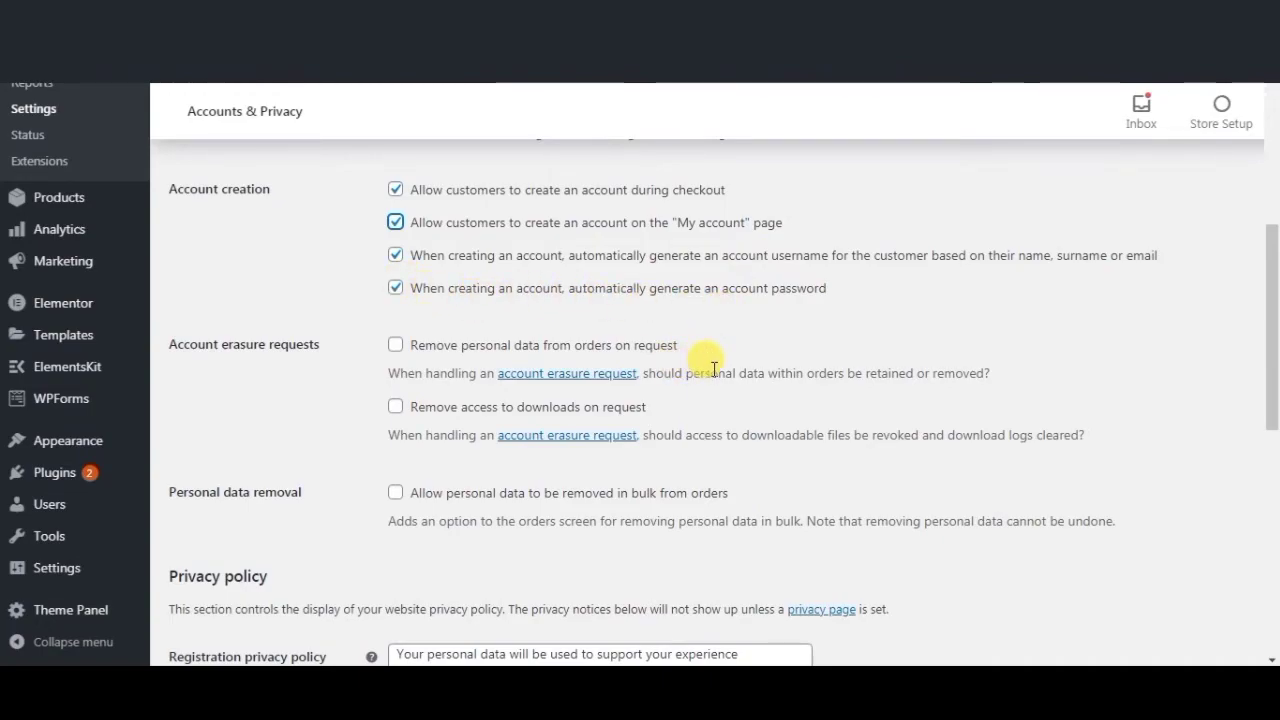
Enable removing personal data from orders on request and allow personal data to be removed in bulk from orders.
scroll(713, 368, down, 1)
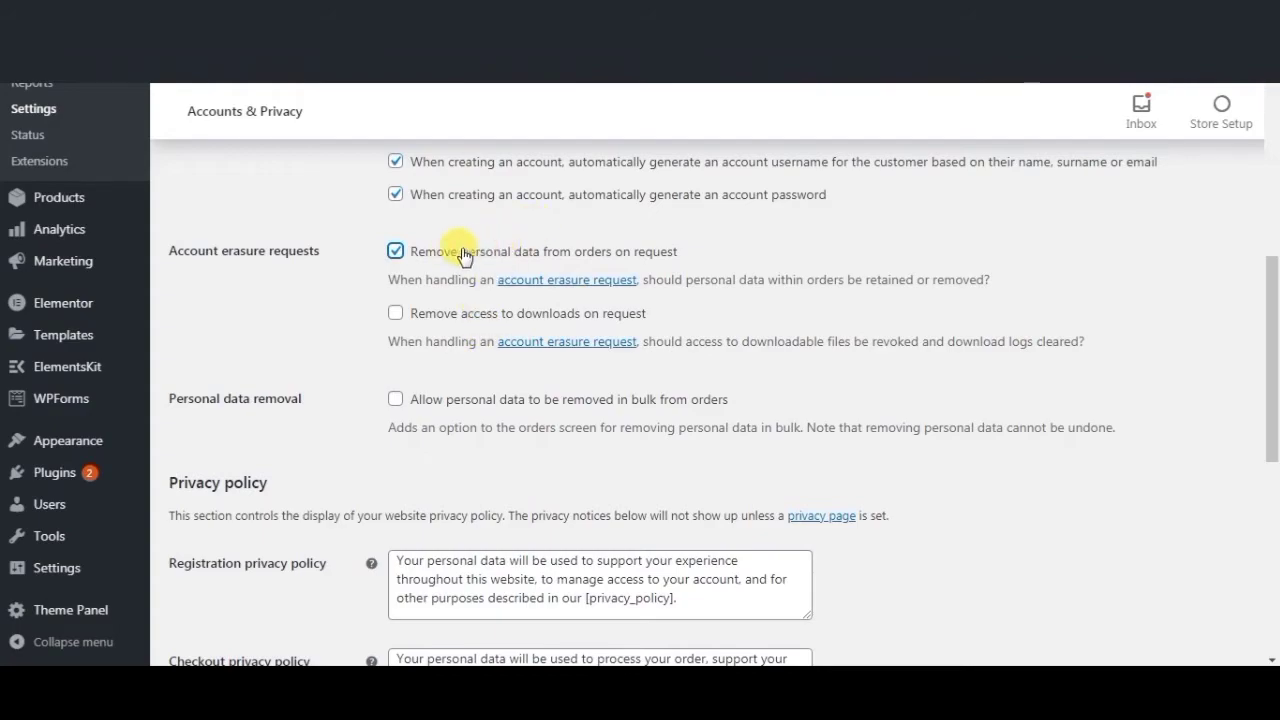
scroll(487, 371, down, 1)
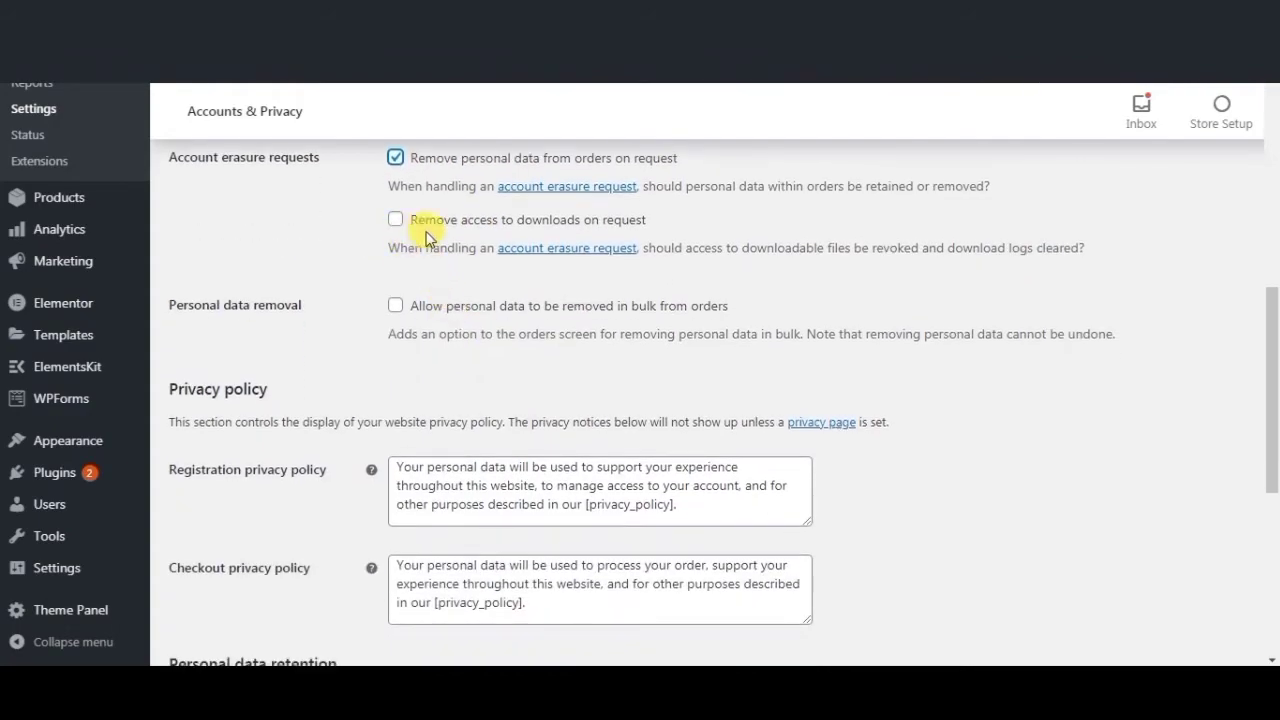
scroll(726, 220, down, 1)
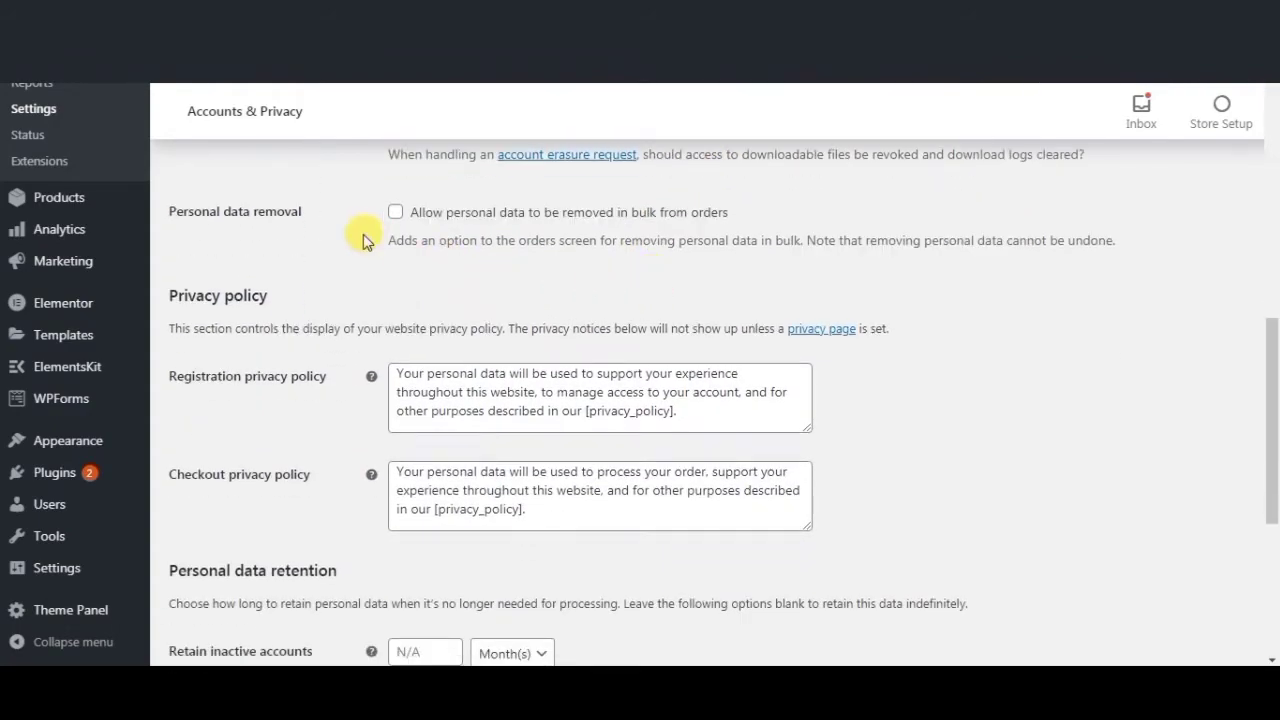
click(396, 214)
Review the registration and checkout privacy policy texts, leave the data retention periods empty and save the account settings.
scroll(463, 296, down, 1)
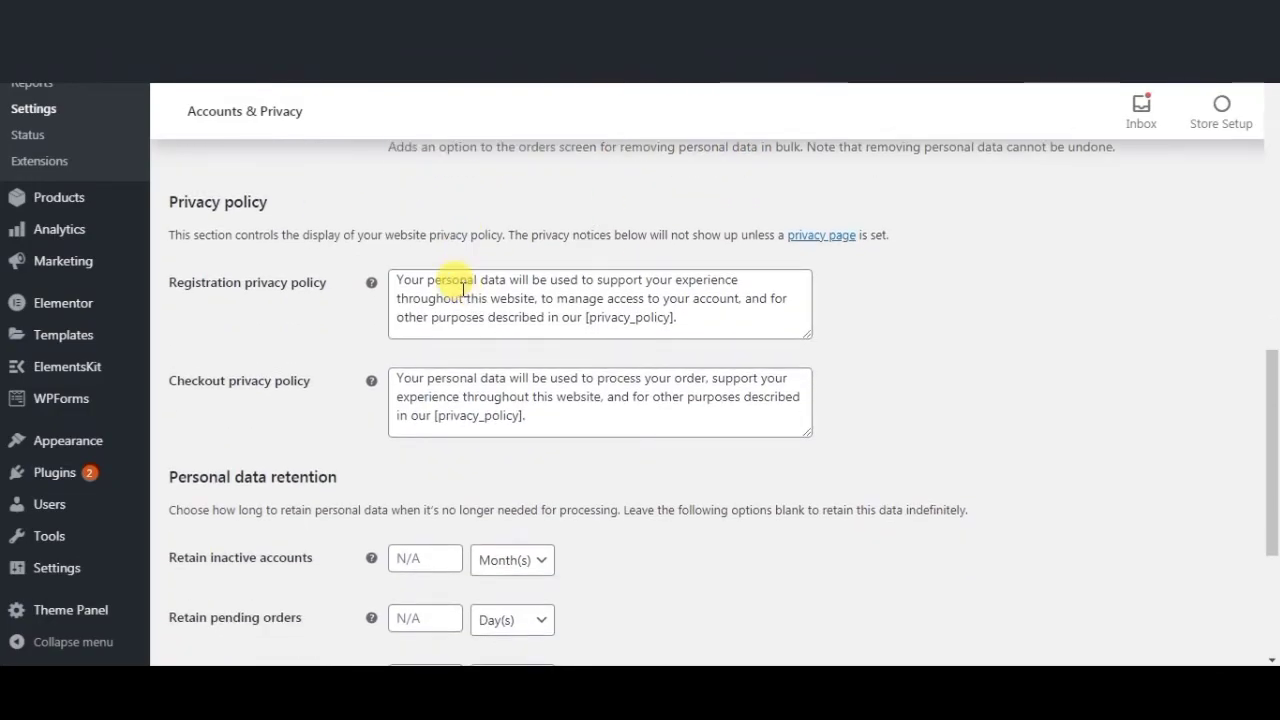
scroll(463, 290, down, 1)
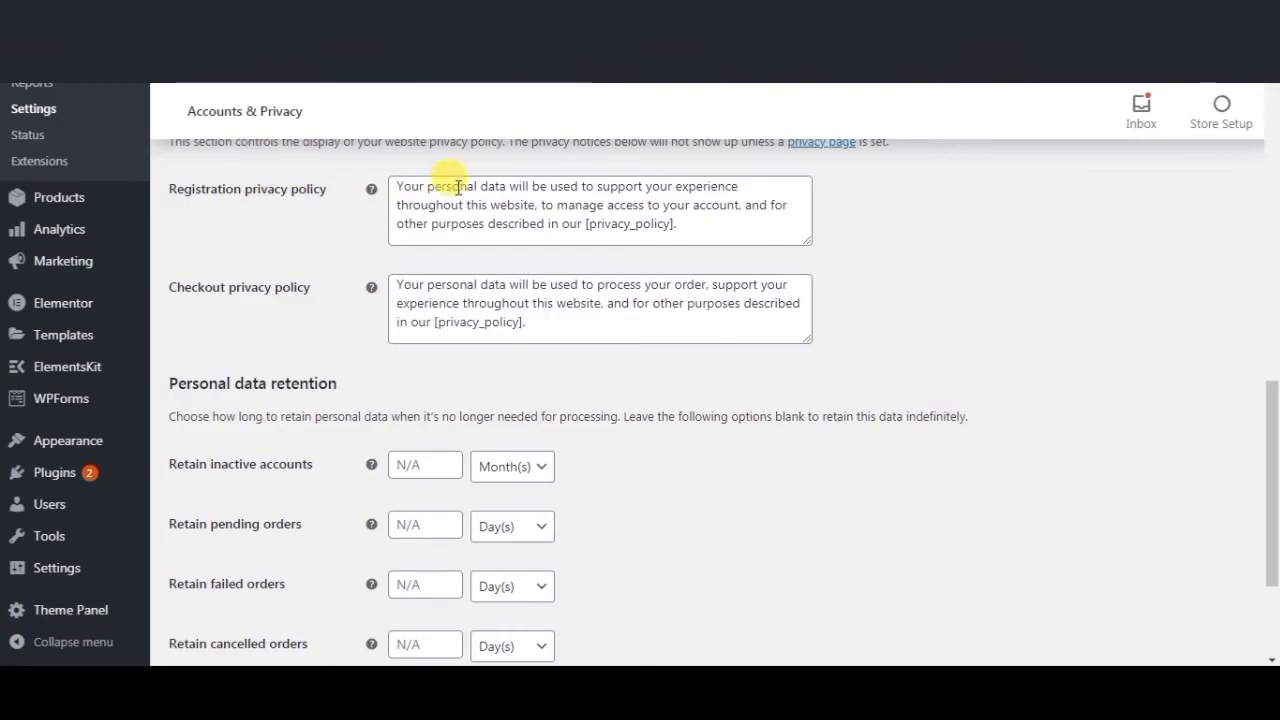
drag(493, 210, 714, 206)
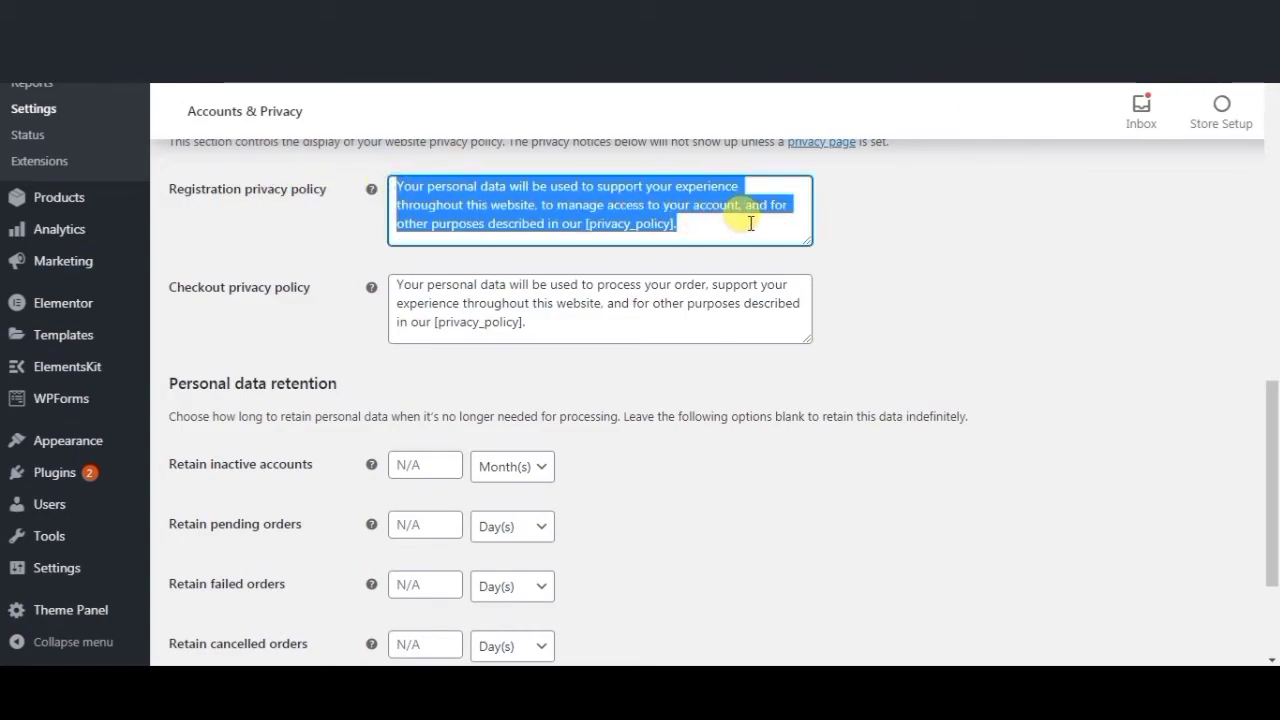
click(660, 218)
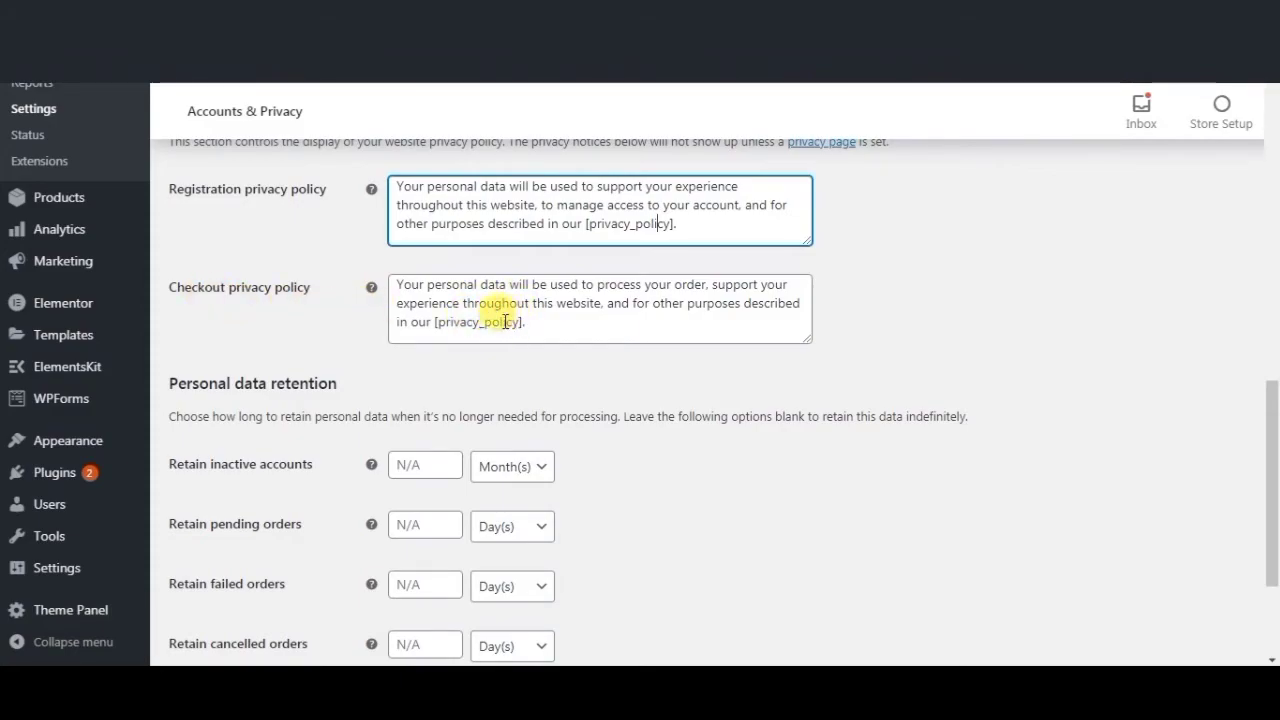
scroll(519, 320, down, 1)
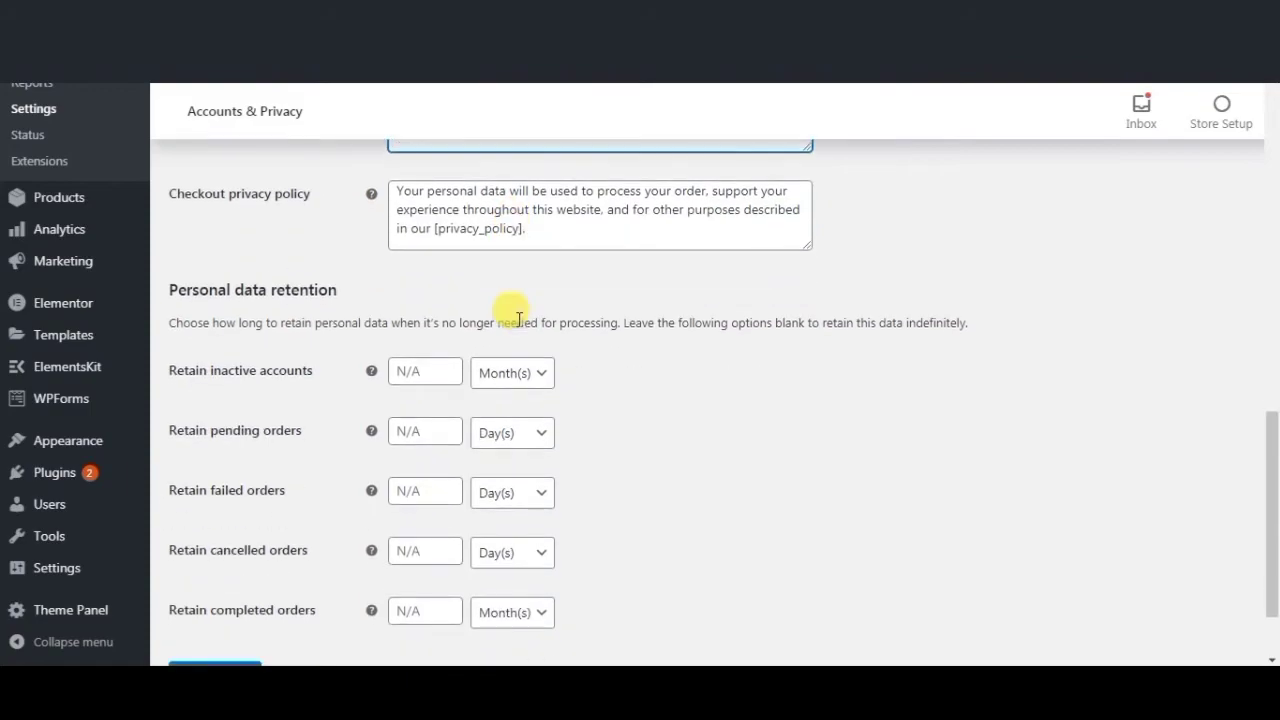
scroll(519, 320, down, 1)
click(223, 579)
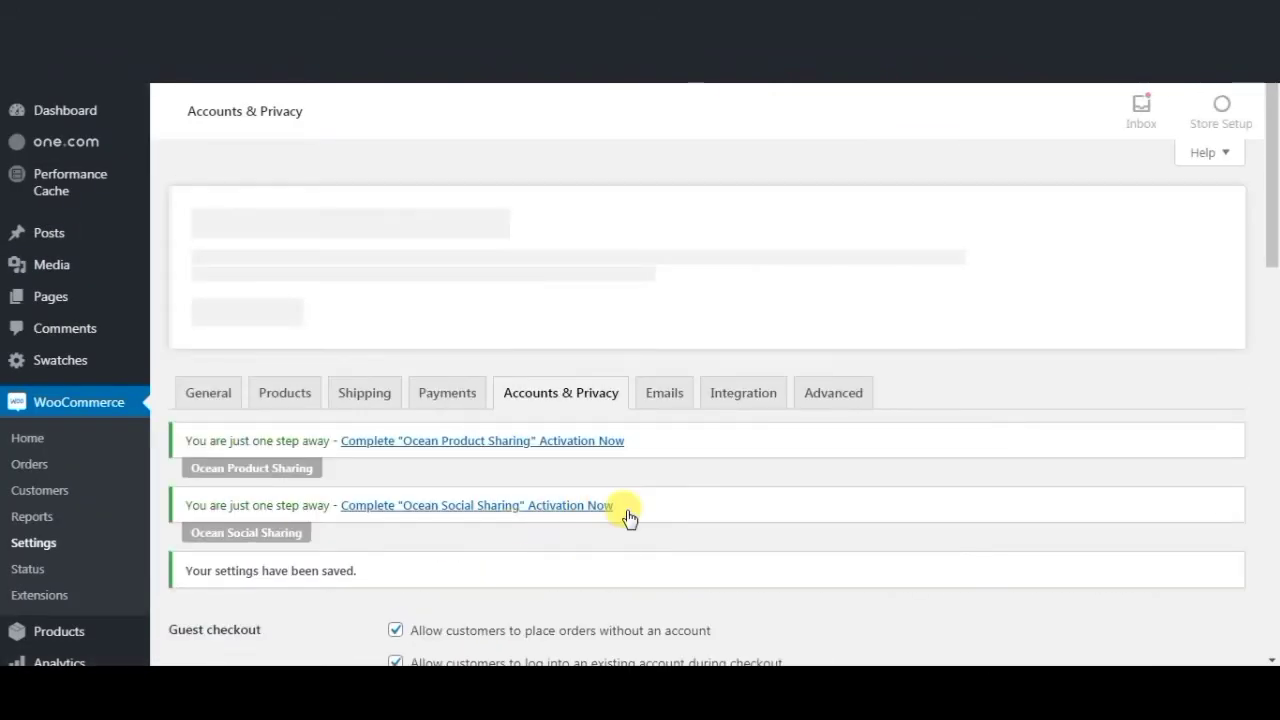
Open the email settings and review the notification list, its recipients, the sender options and the email template fields.
scroll(686, 522, down, 1)
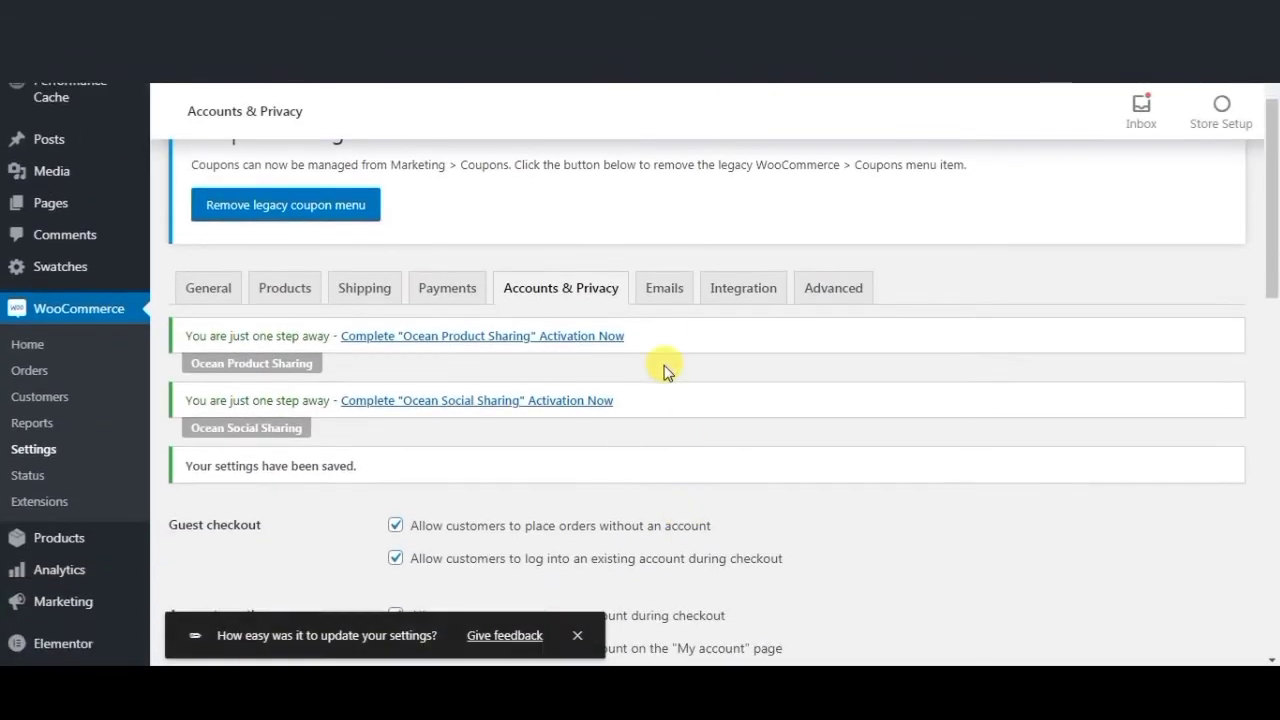
click(673, 292)
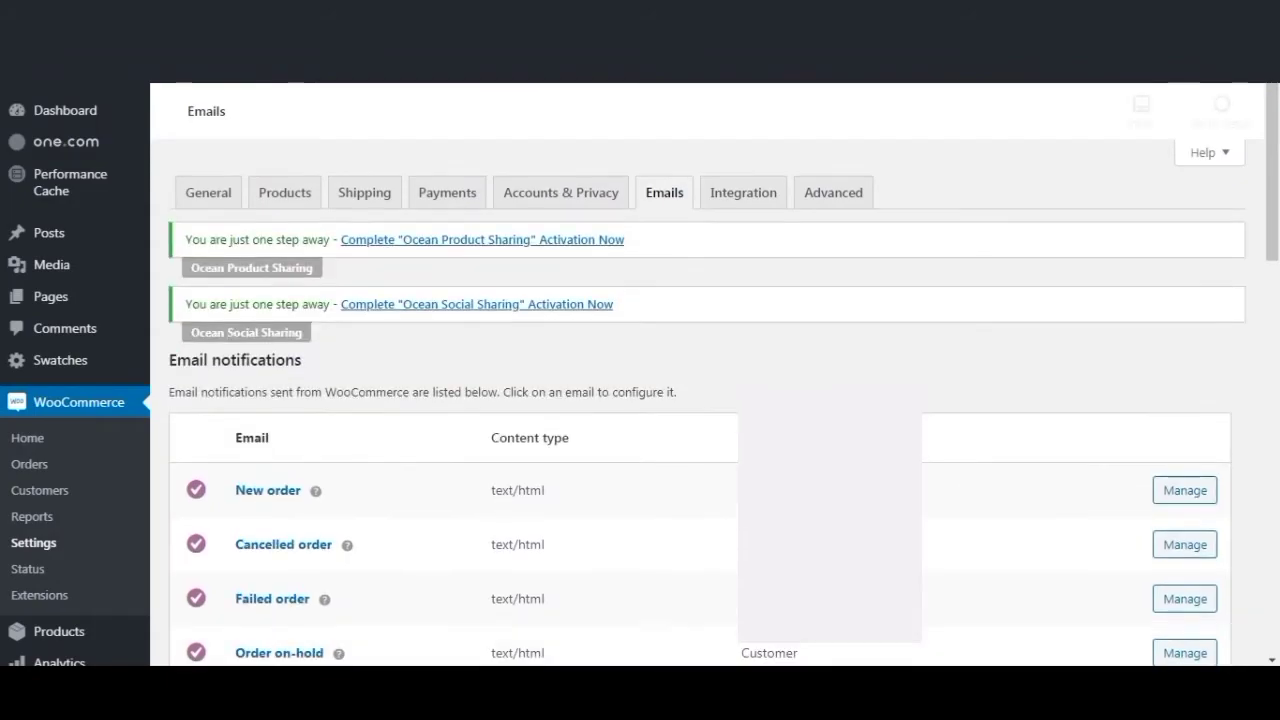
scroll(835, 447, down, 4)
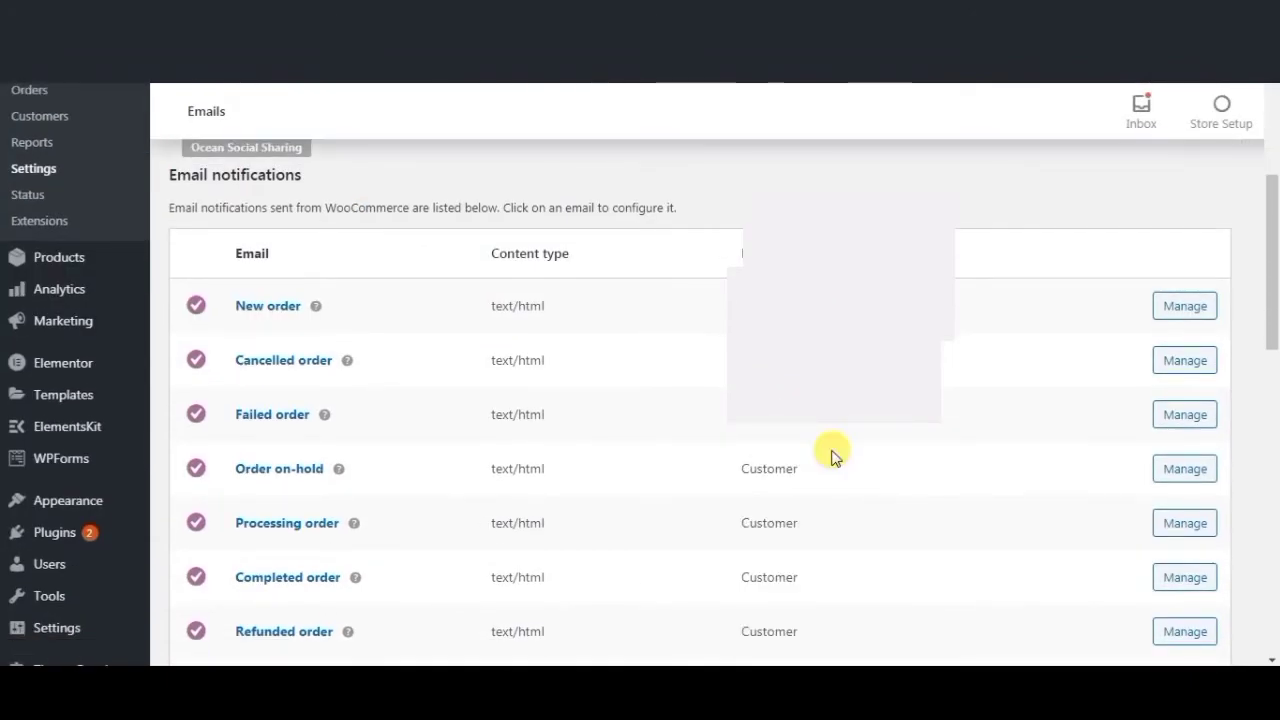
scroll(835, 455, down, 1)
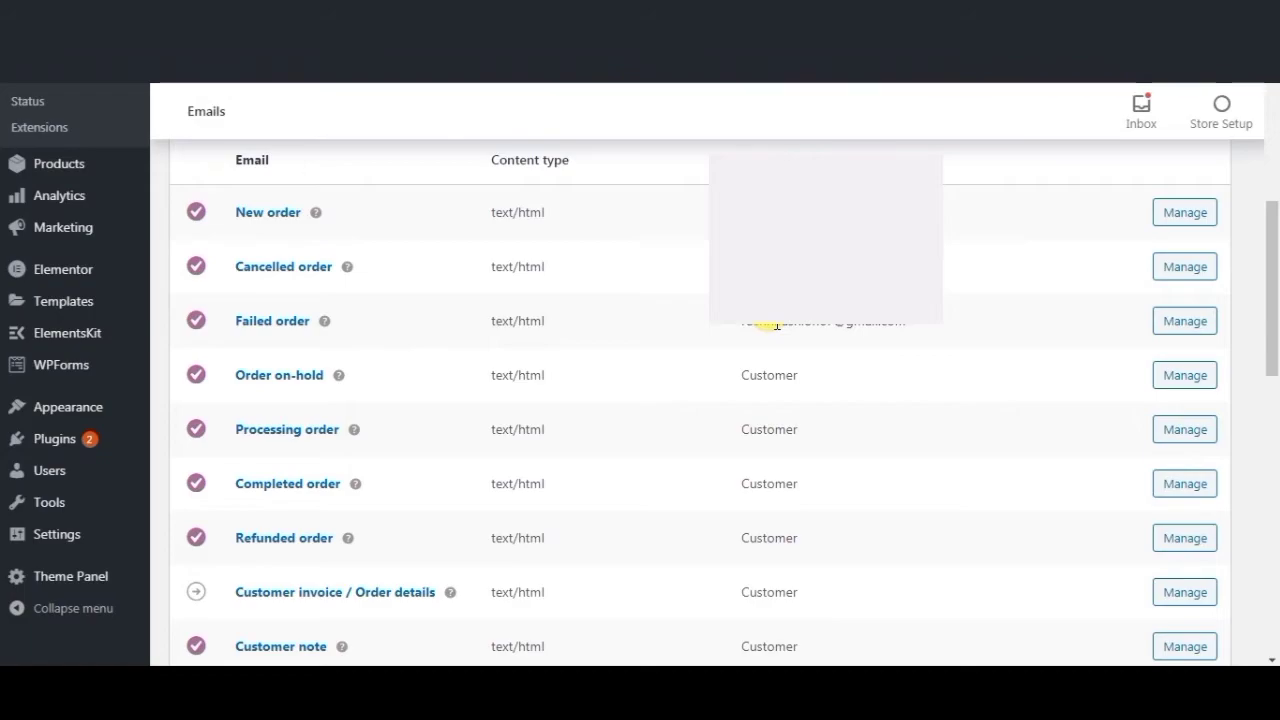
scroll(776, 325, down, 1)
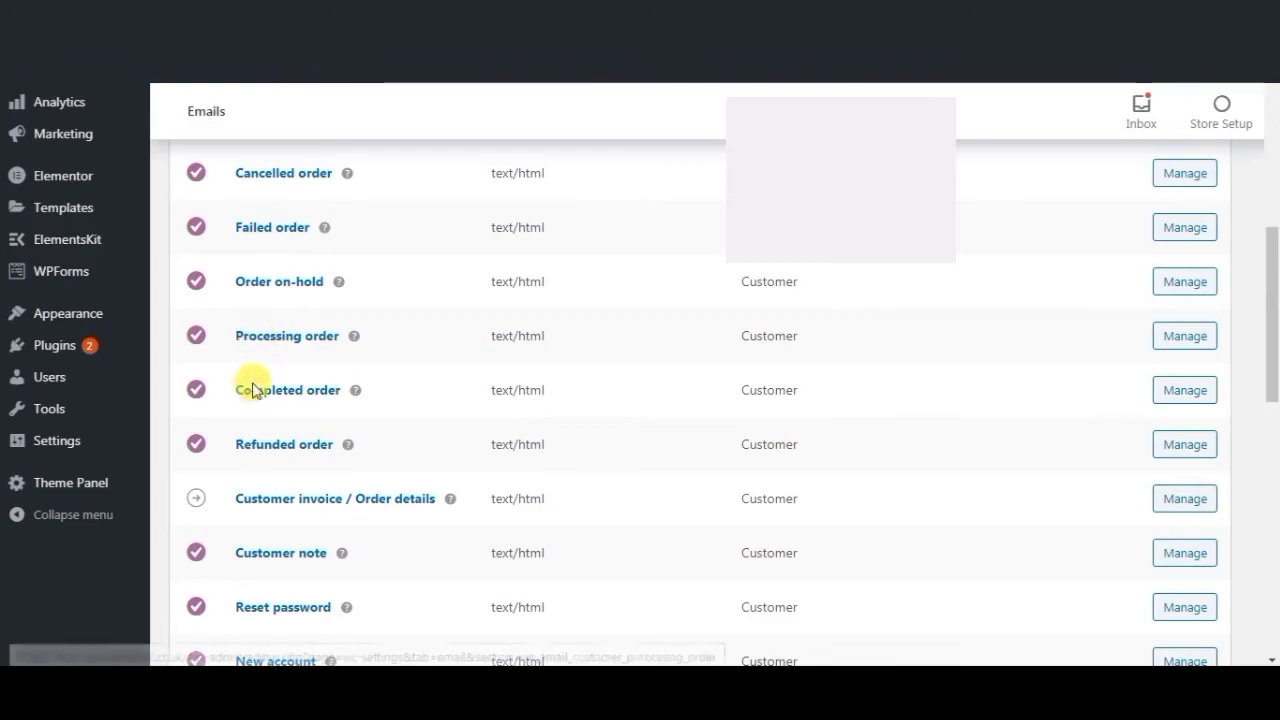
scroll(268, 445, down, 1)
scroll(268, 445, down, 5)
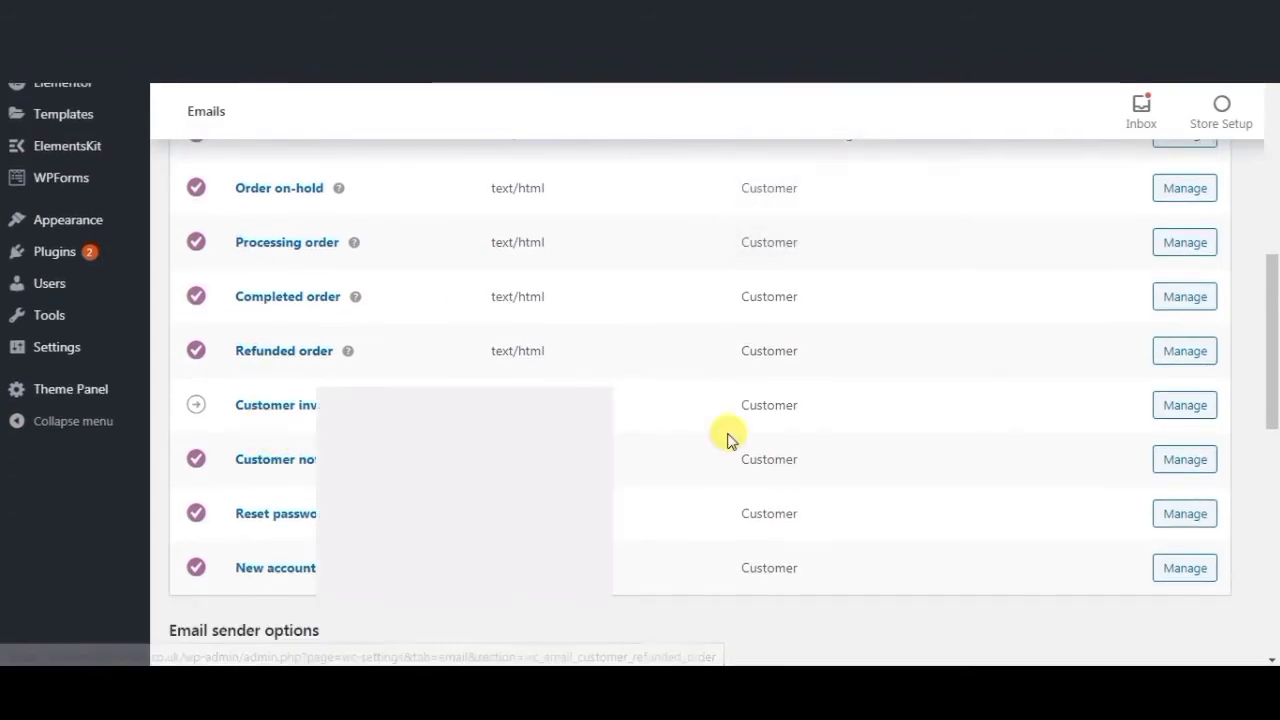
scroll(795, 378, down, 6)
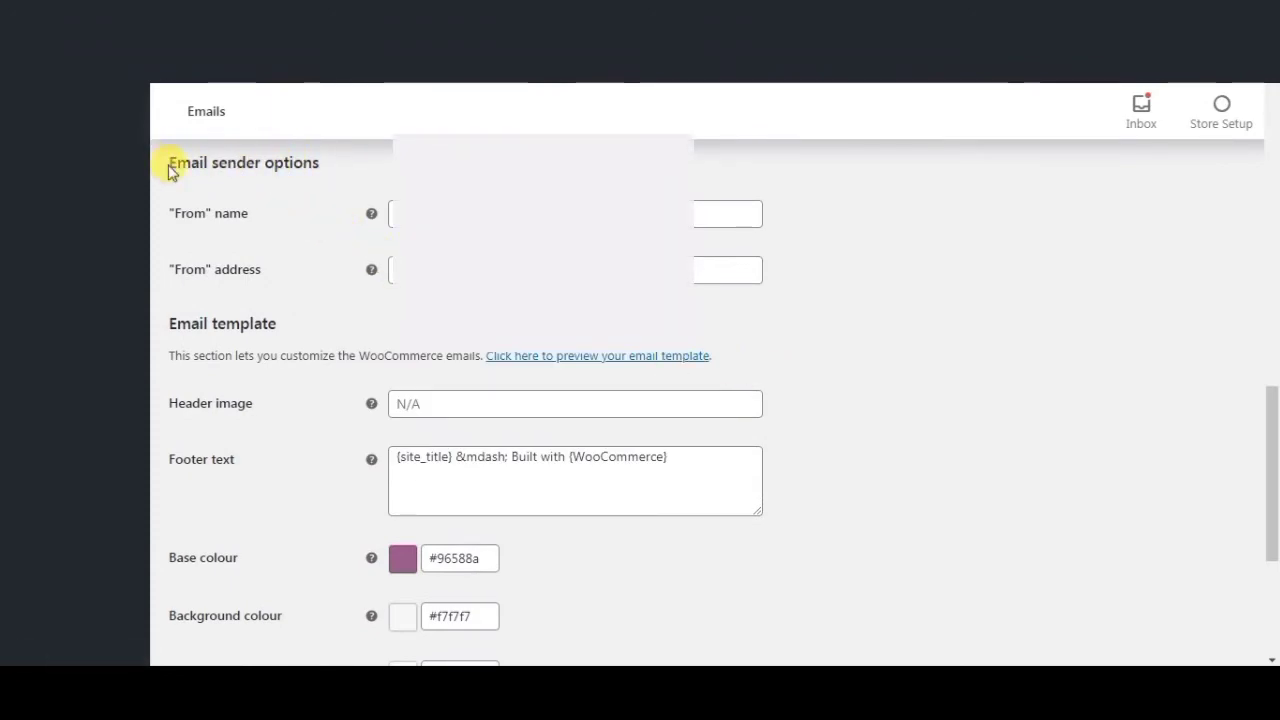
Change the email template's footer text to "{site_title} &mdash; Designed By" followed by the designer's name in curly braces.
drag(171, 163, 325, 159)
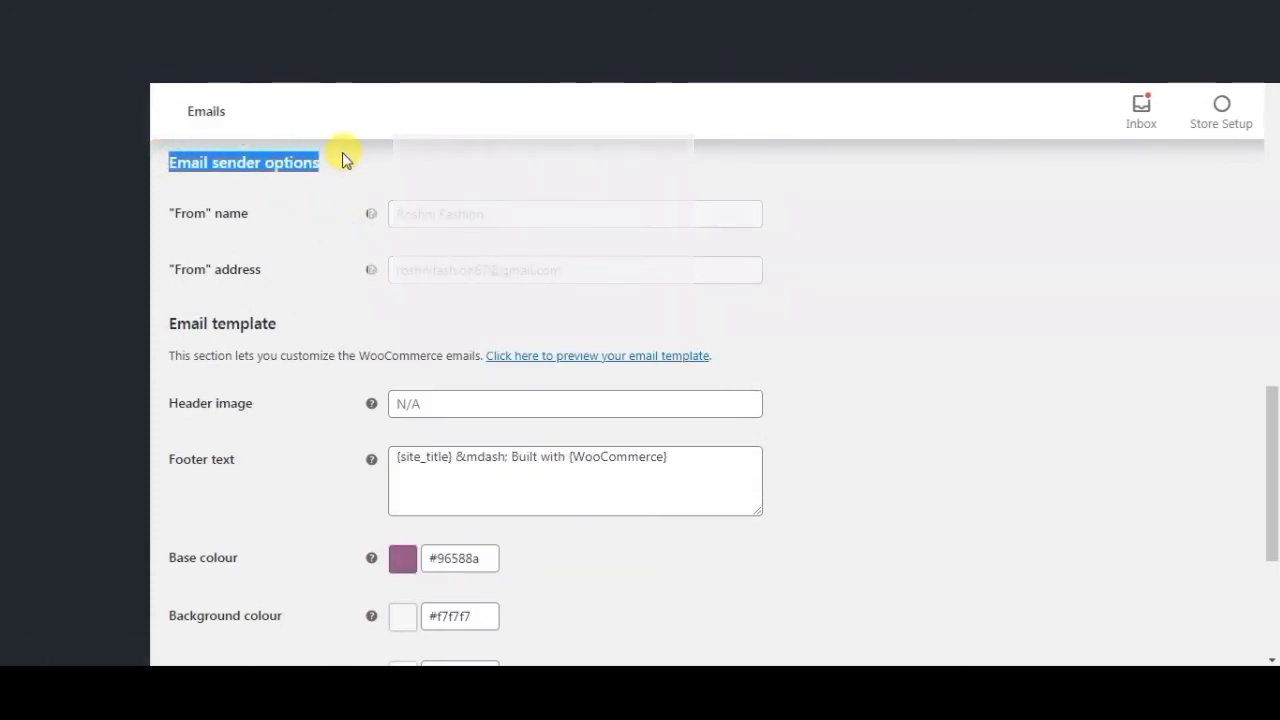
click(344, 159)
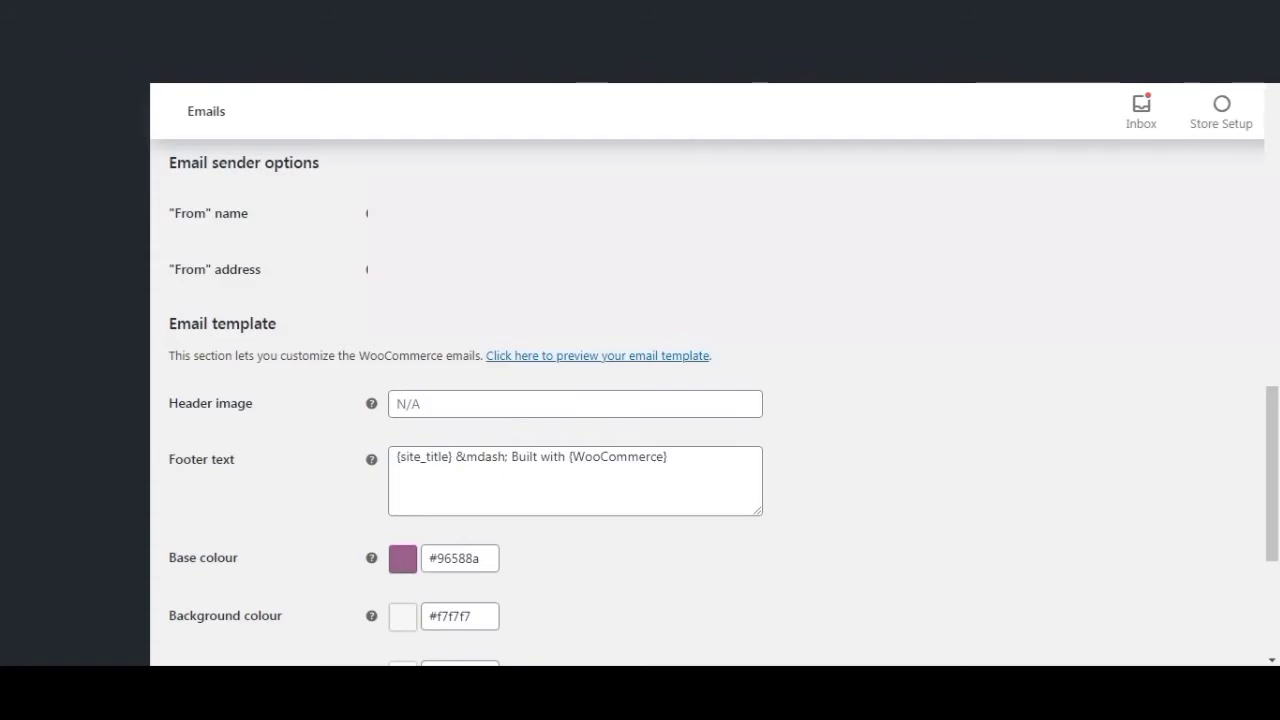
scroll(591, 371, down, 1)
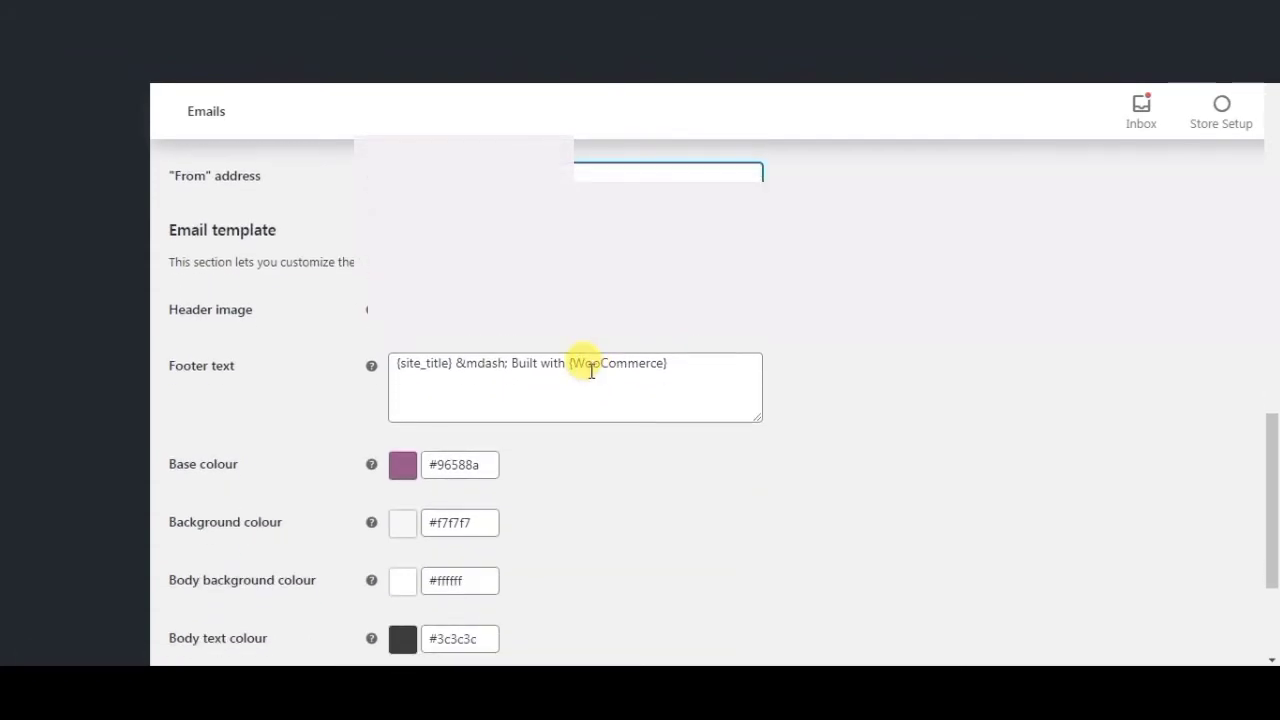
scroll(338, 345, down, 2)
scroll(338, 345, up, 2)
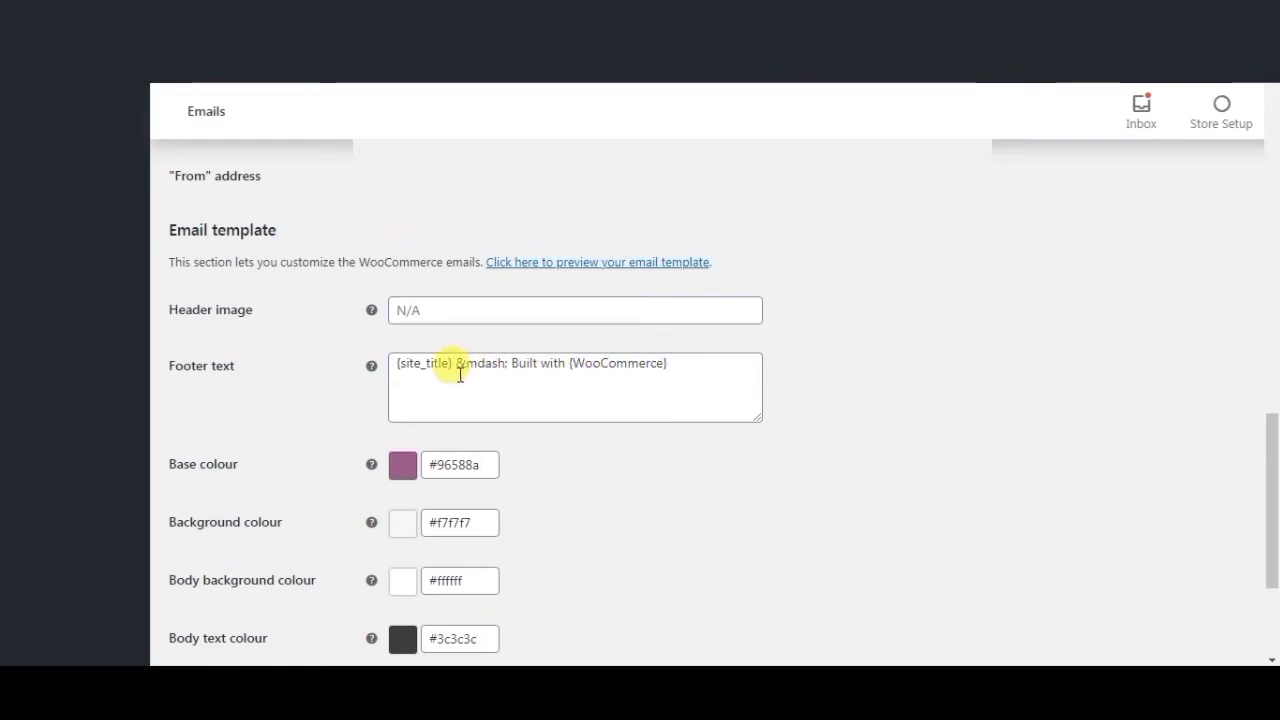
click(678, 364)
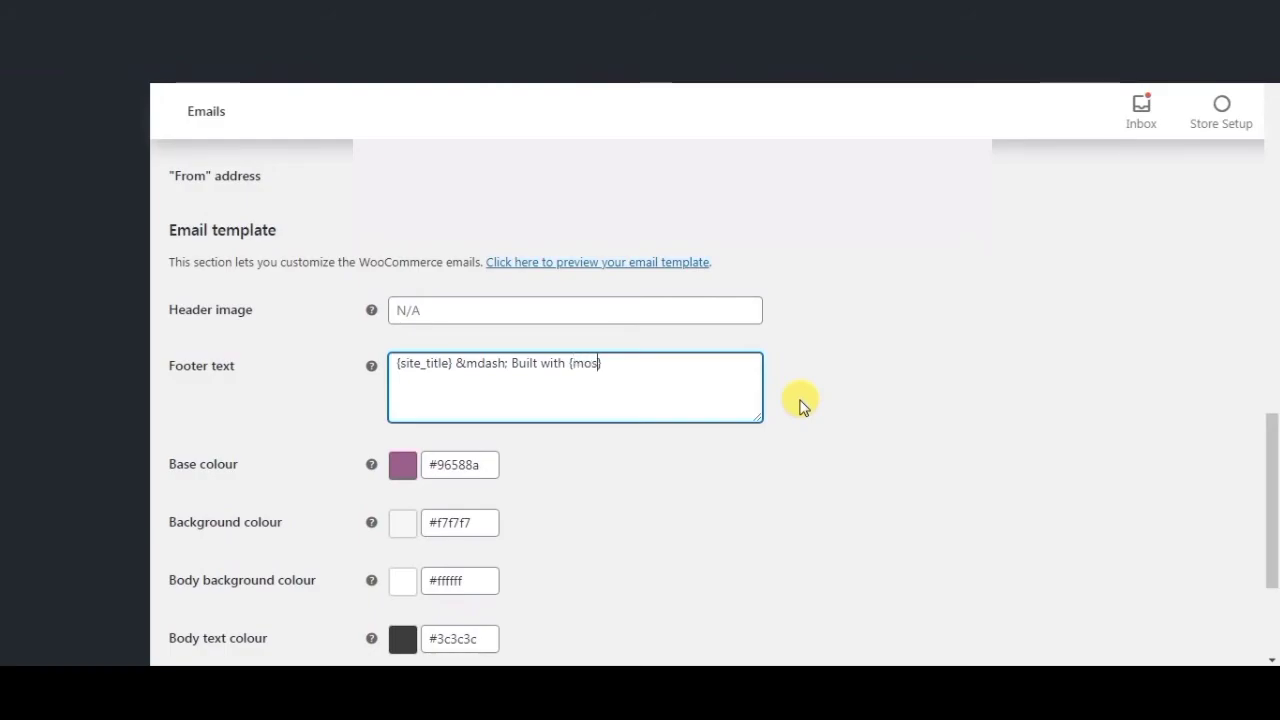
click(563, 365)
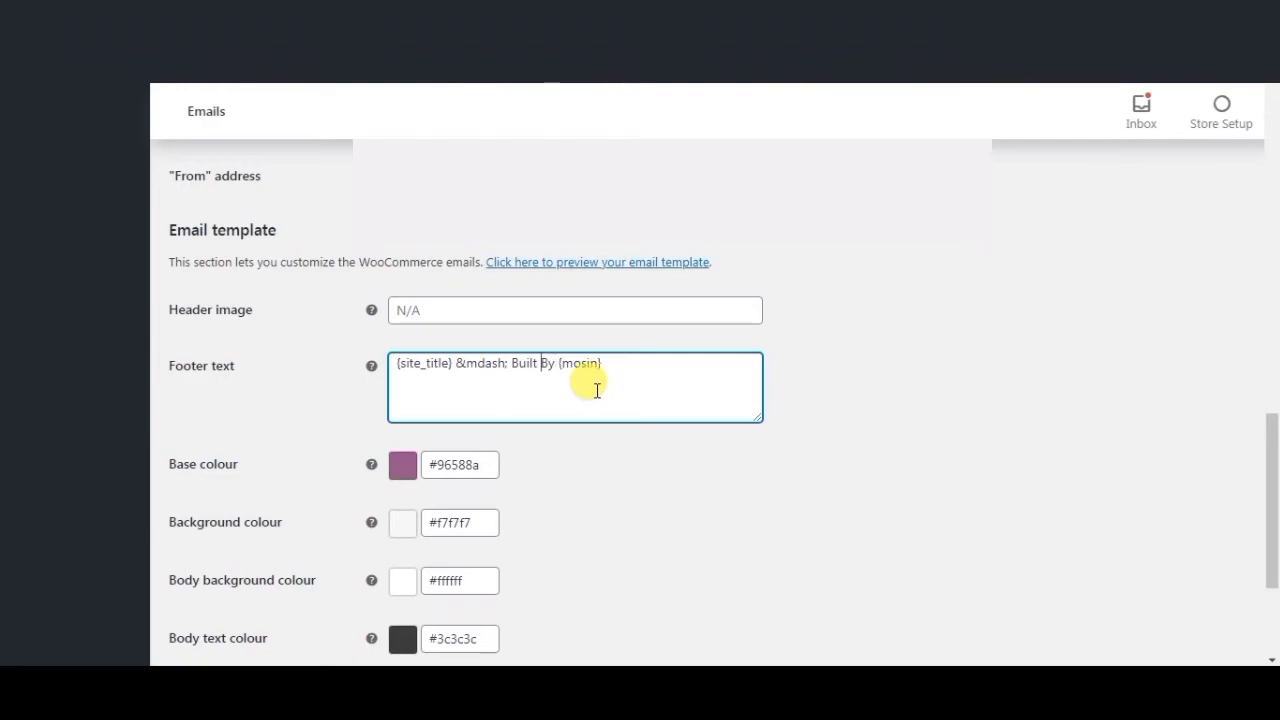
text(Designed)
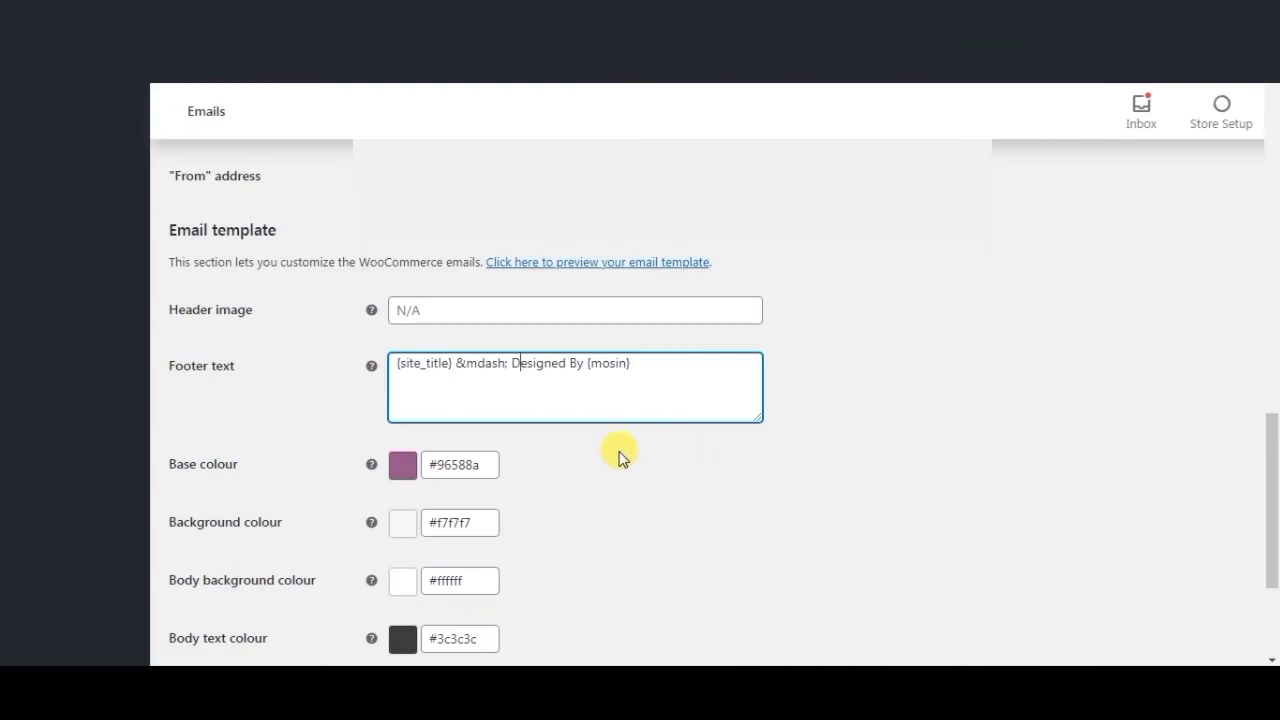
Review the email template colours, leave the email insights option enabled and save the email settings.
scroll(614, 463, down, 1)
scroll(614, 463, down, 1)
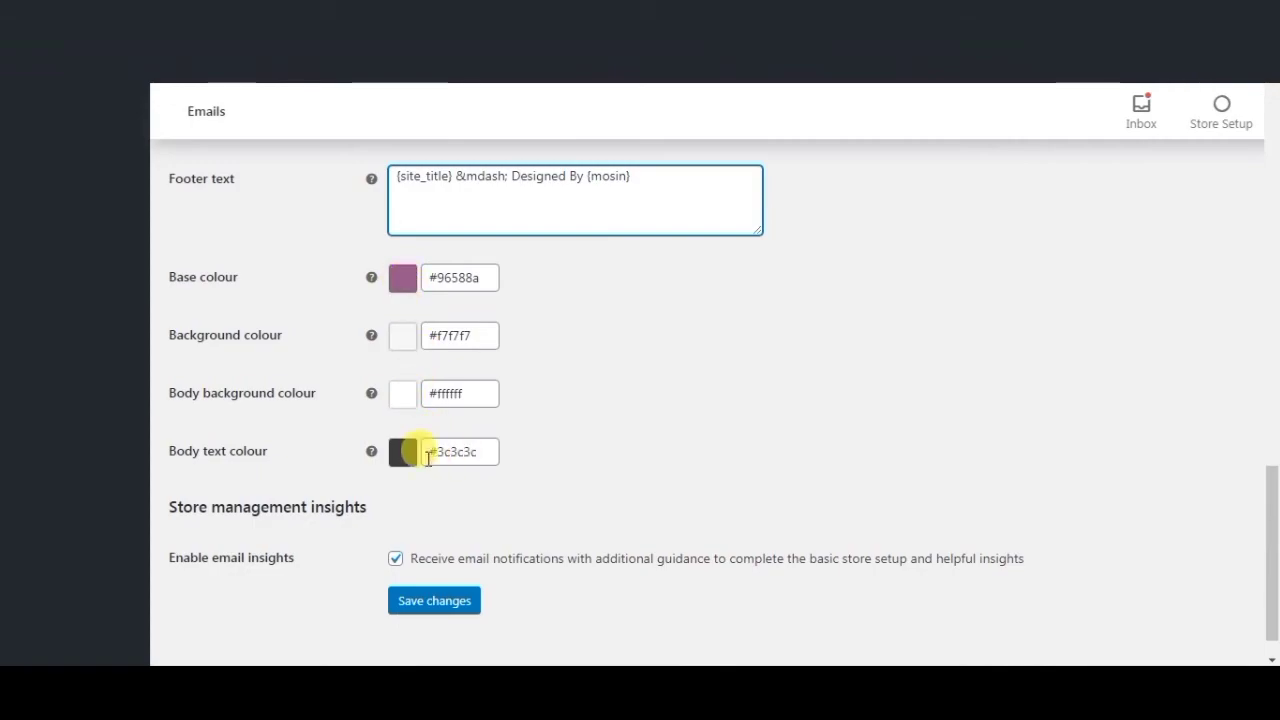
scroll(452, 466, down, 1)
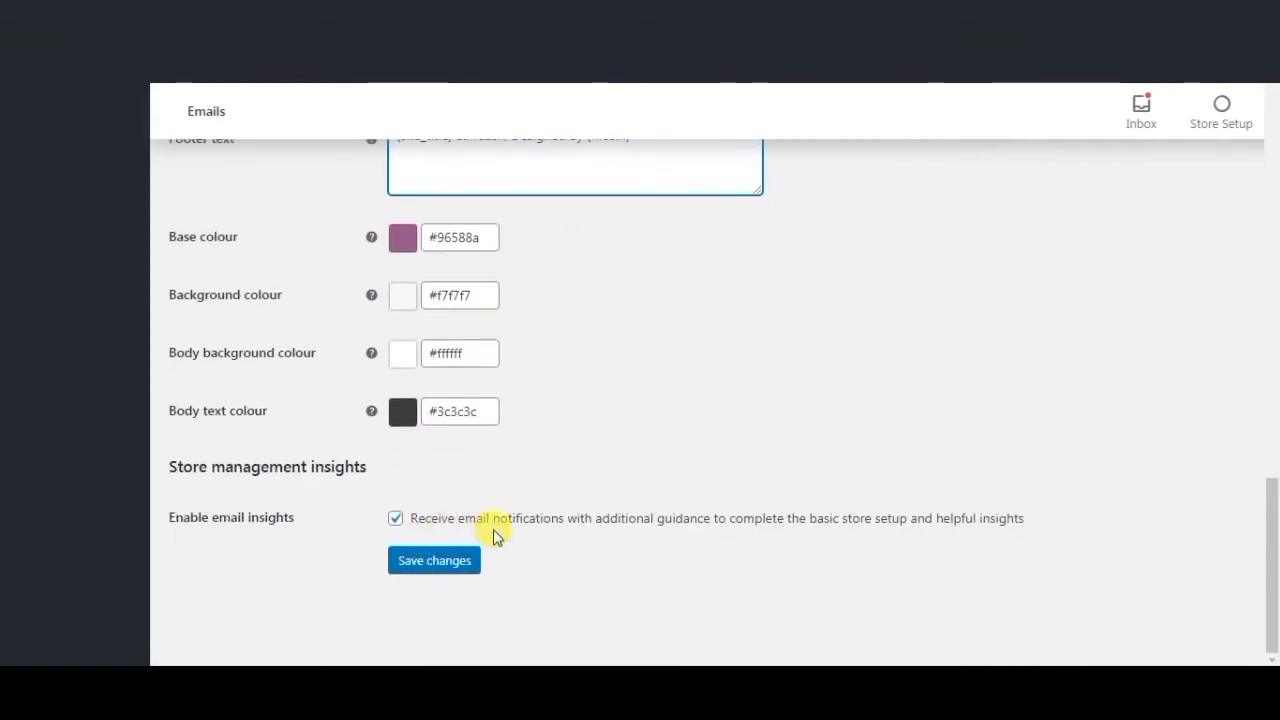
click(443, 572)
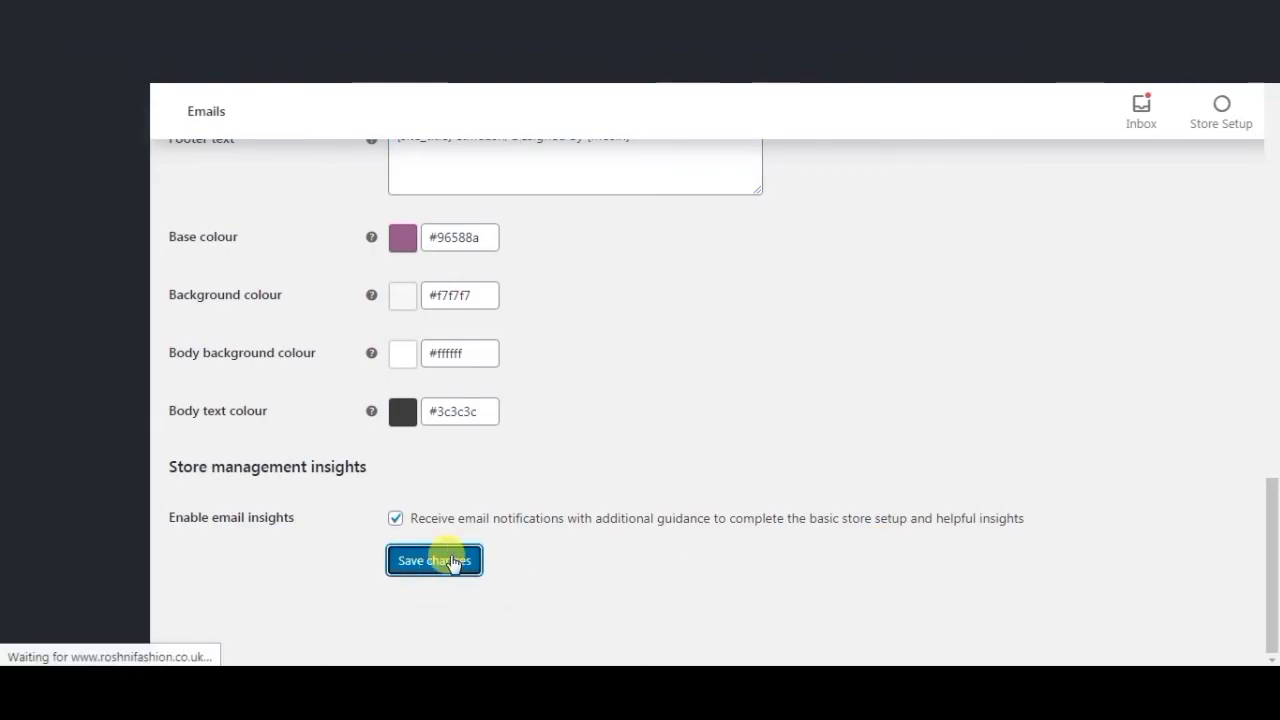
scroll(460, 541, up, 3)
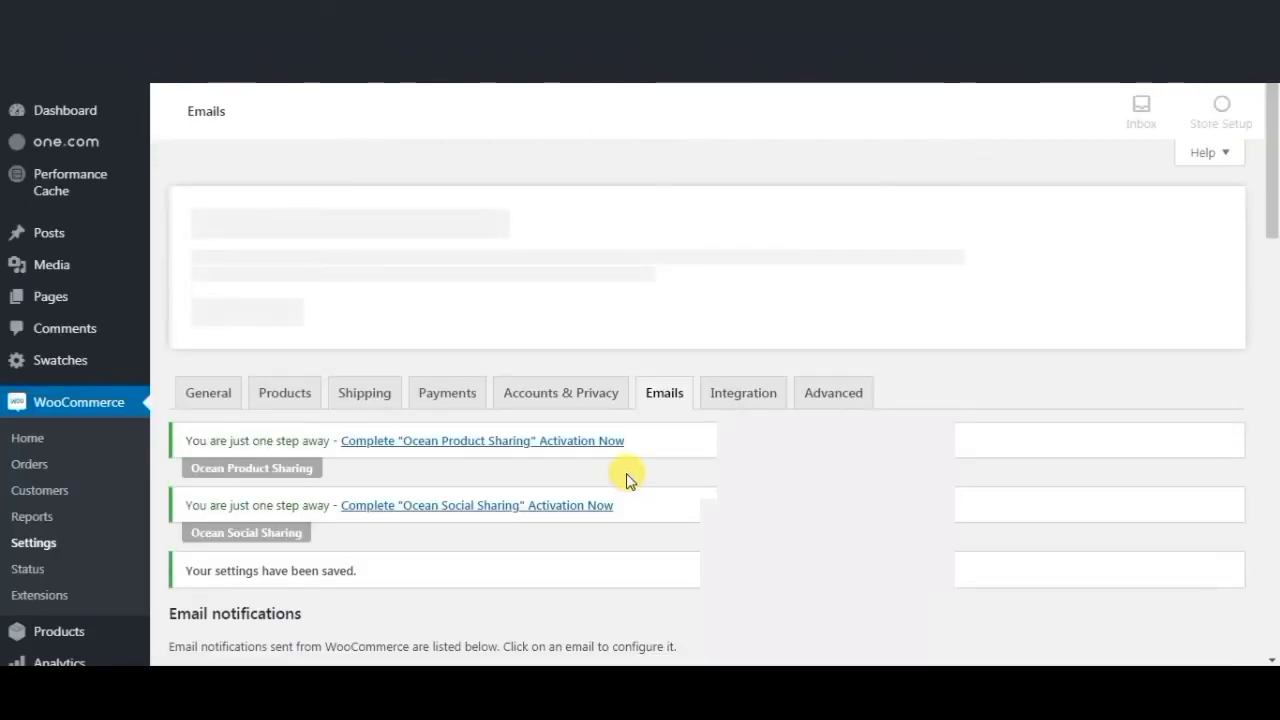
Open the integration settings and look over the MaxMind Geolocation fields.
scroll(714, 493, down, 3)
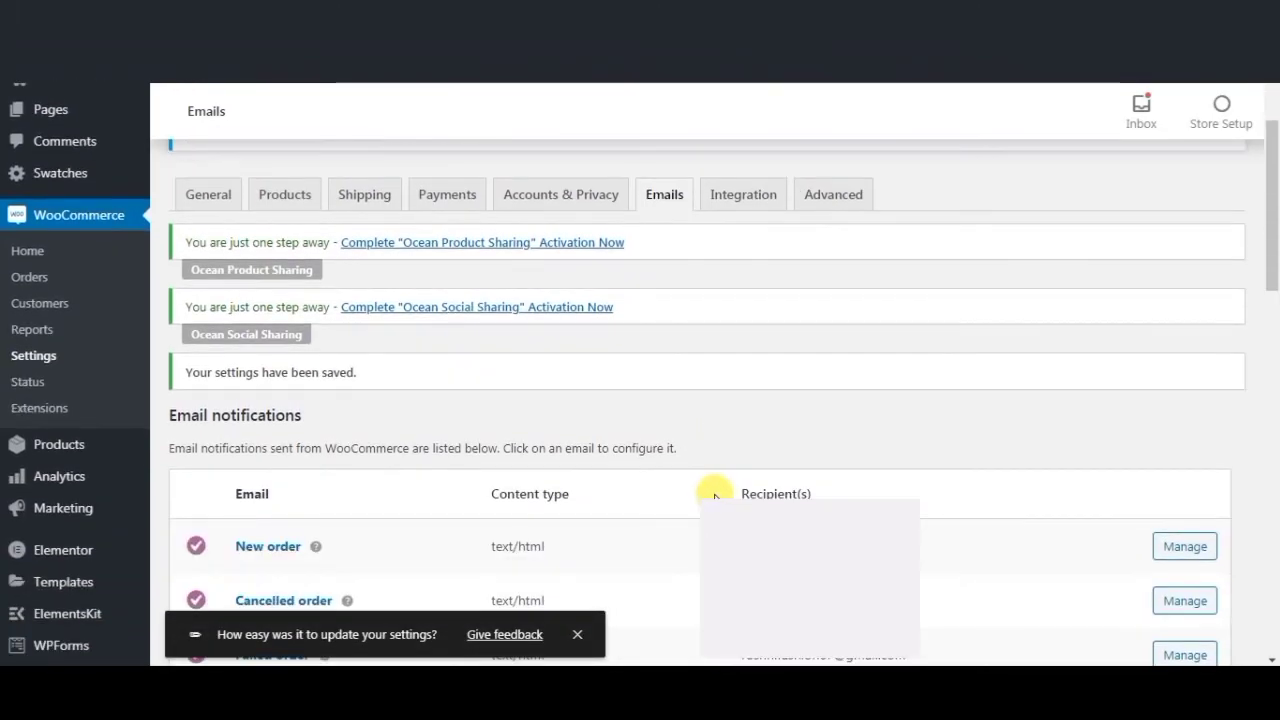
click(743, 195)
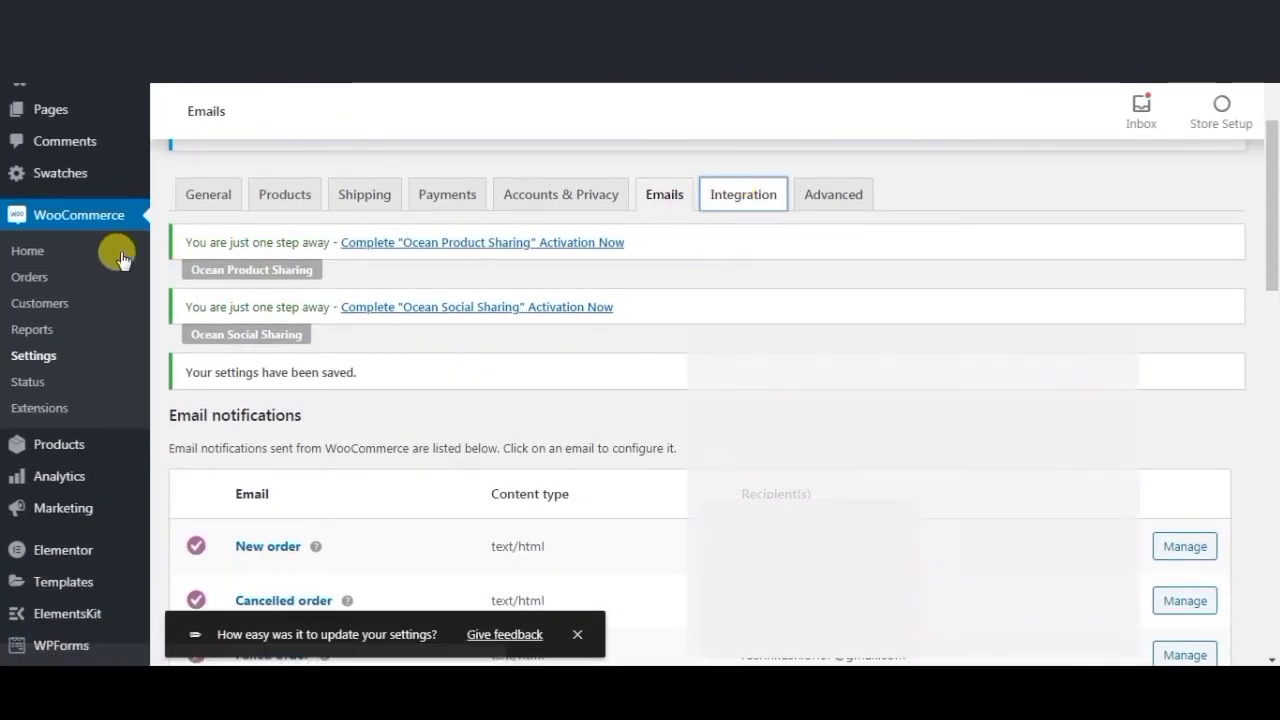
scroll(707, 402, down, 3)
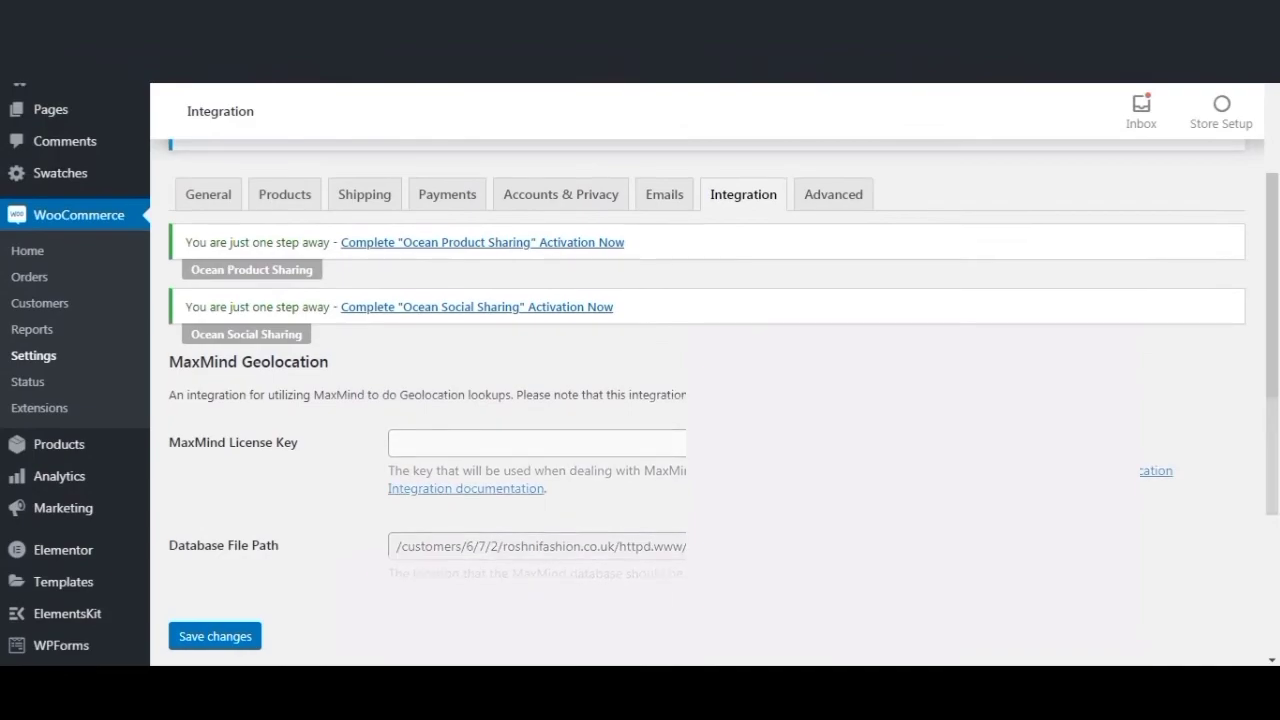
Revisit the general settings and examine the default customer location choices, including Geolocate, keeping Shop base address.
click(201, 200)
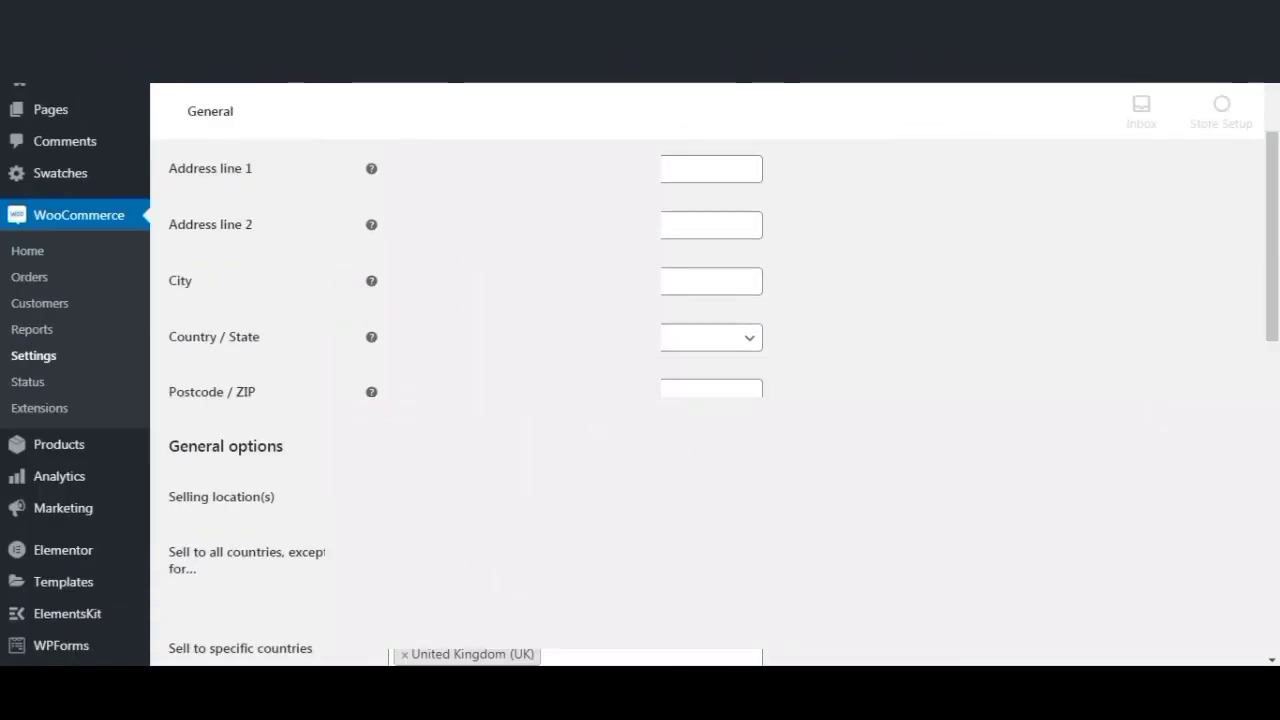
scroll(865, 468, down, 5)
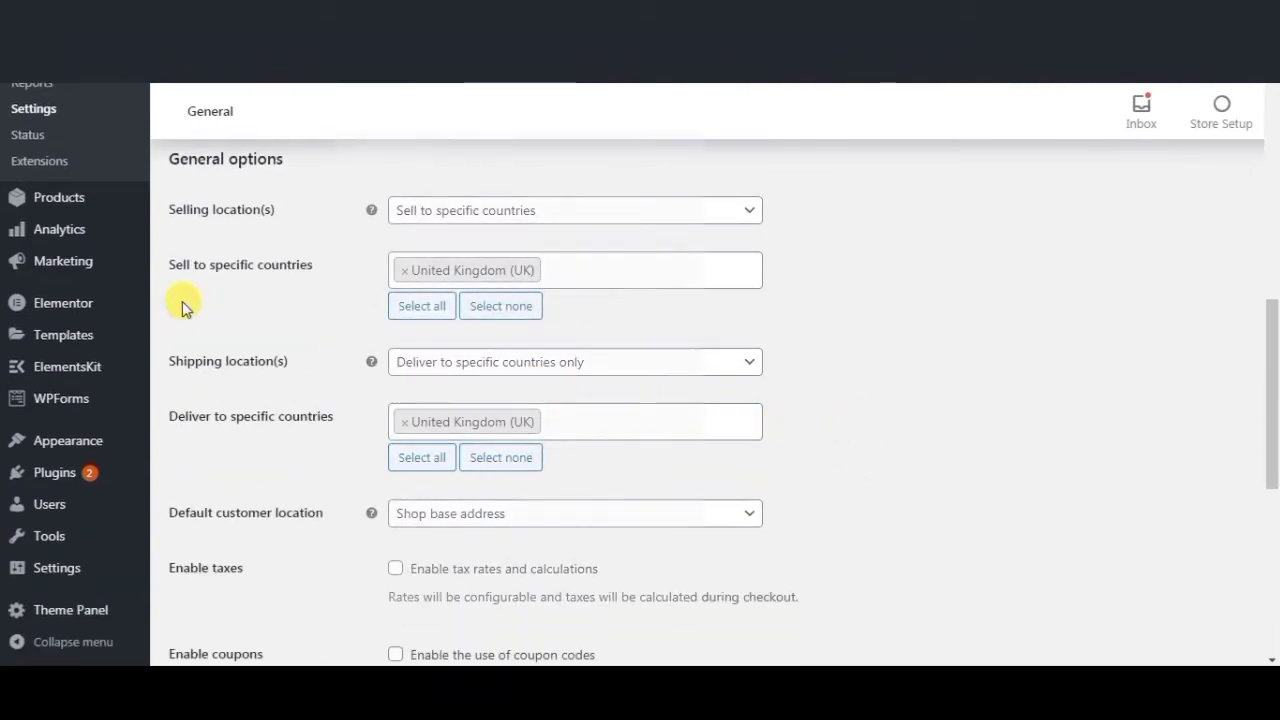
scroll(817, 460, down, 5)
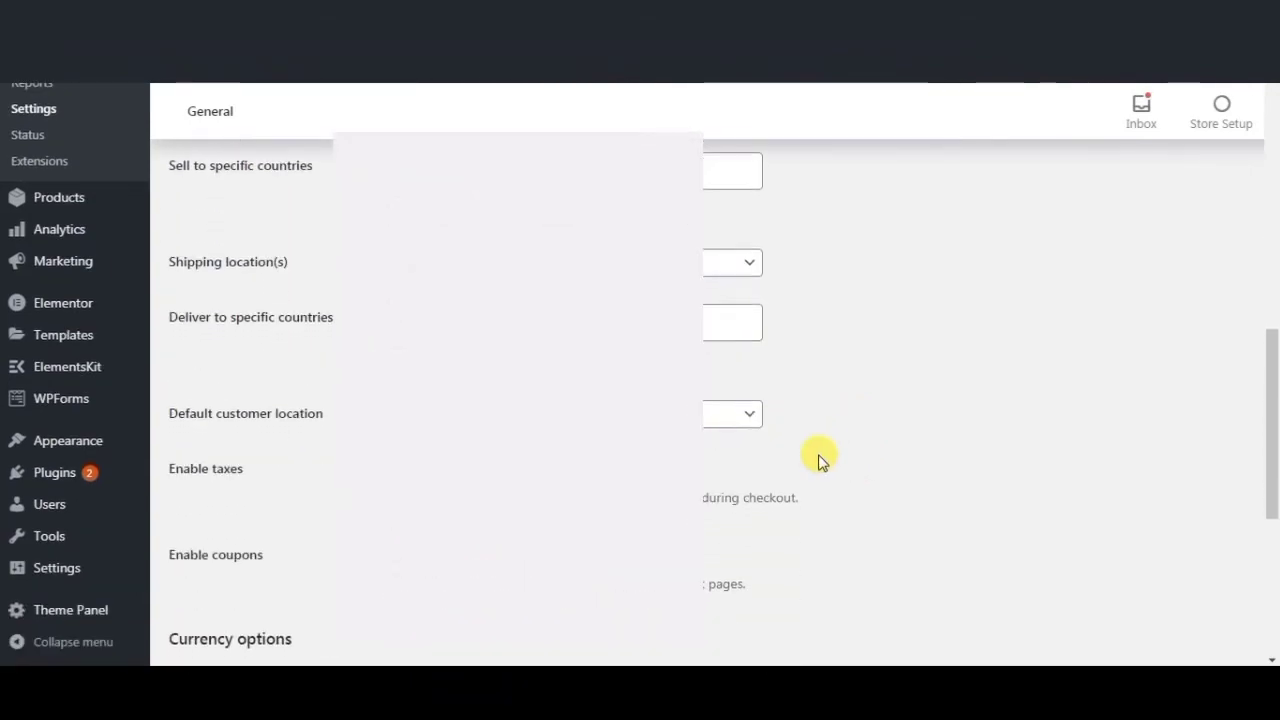
scroll(817, 462, down, 1)
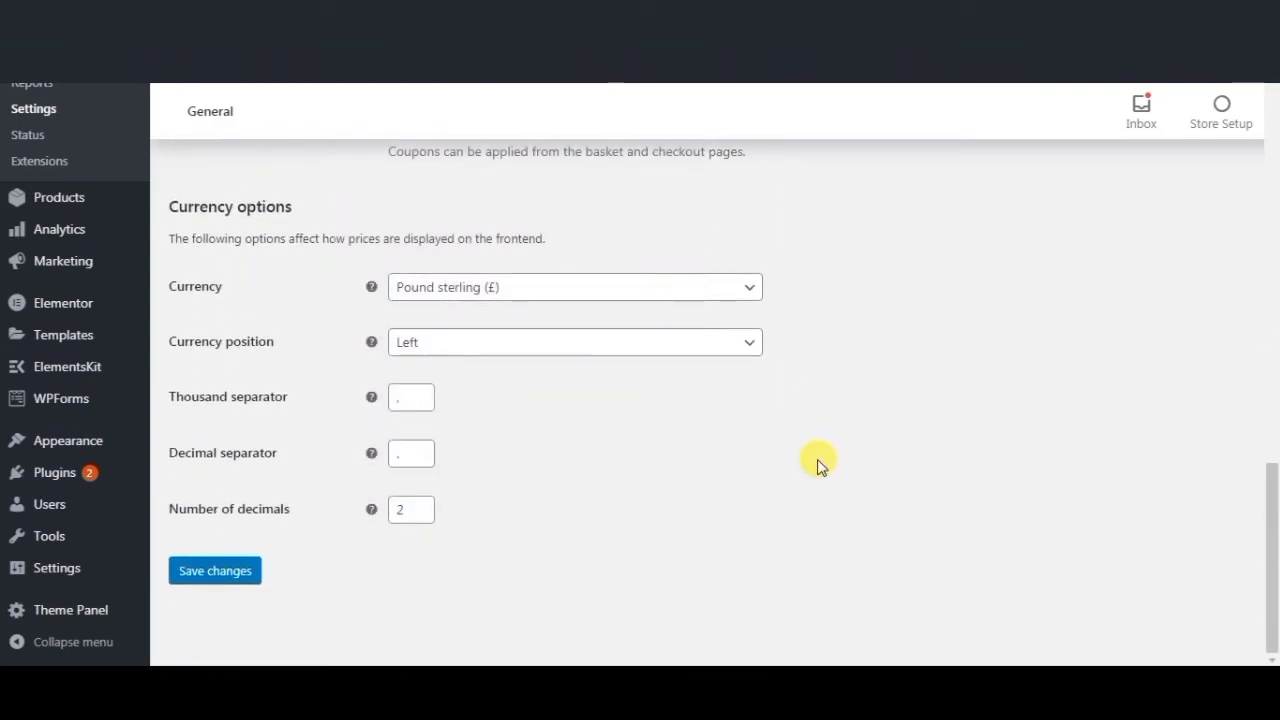
scroll(355, 370, up, 4)
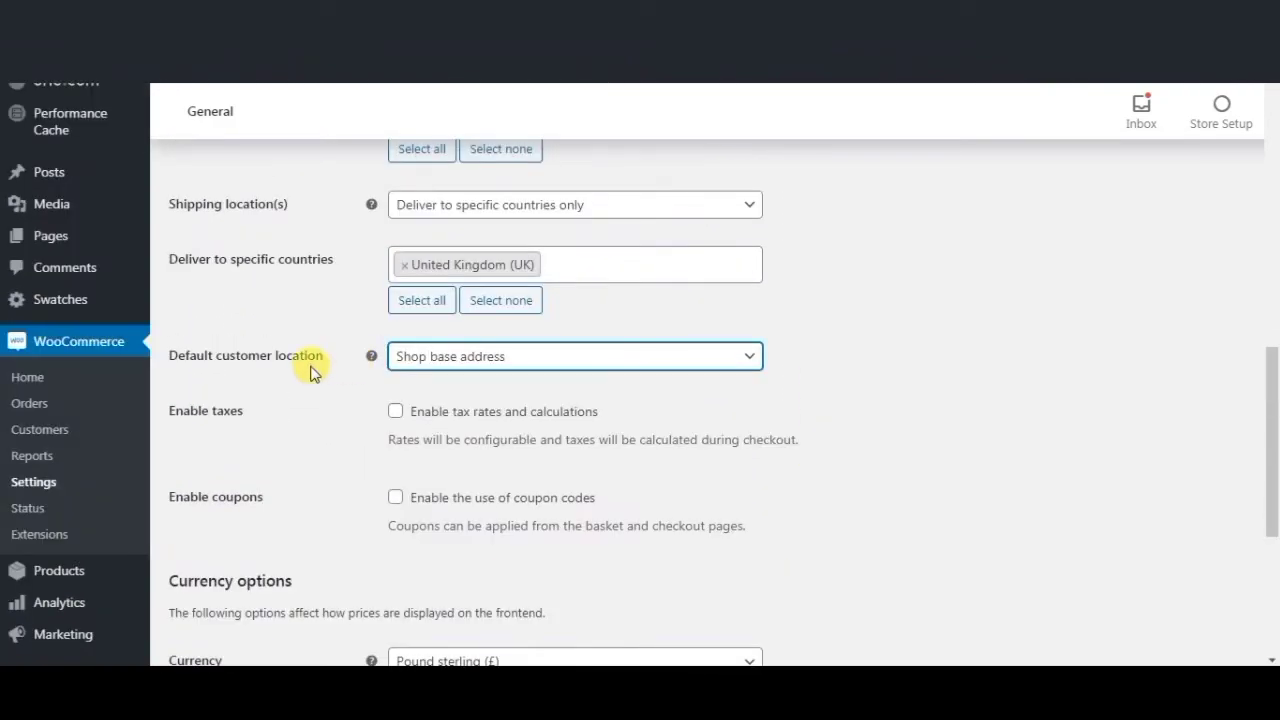
click(609, 362)
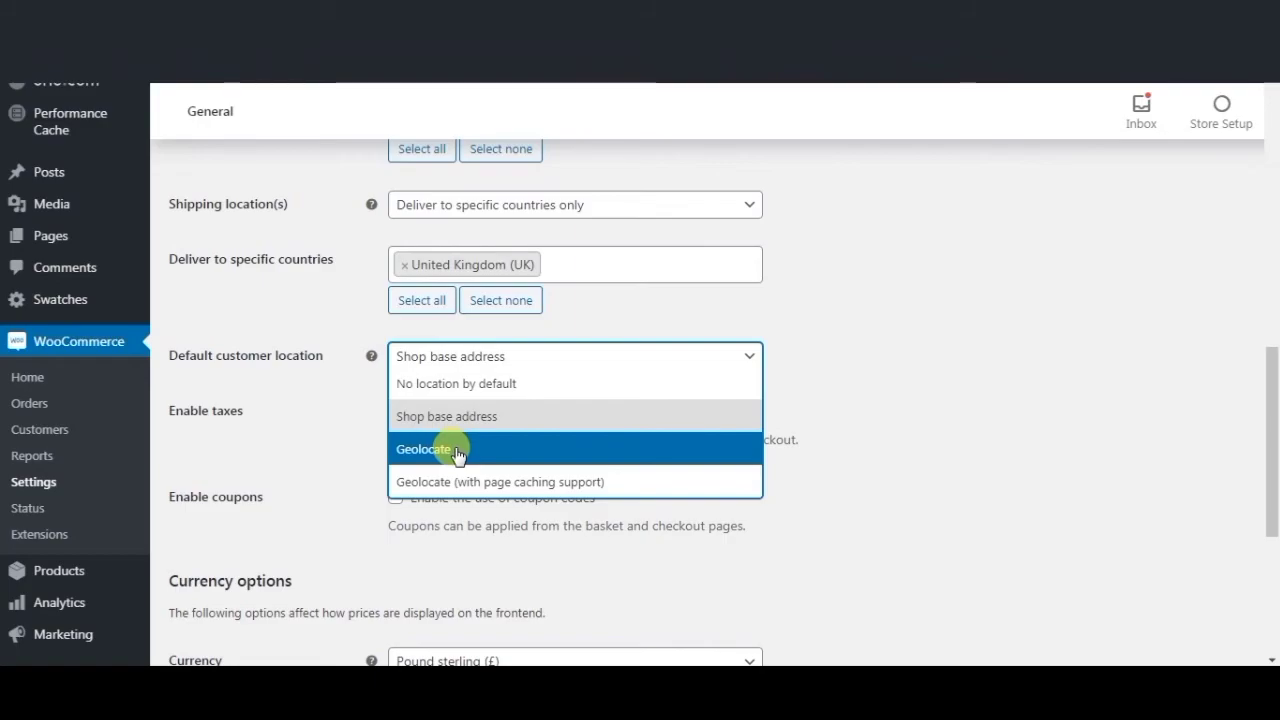
click(957, 398)
scroll(900, 385, up, 9)
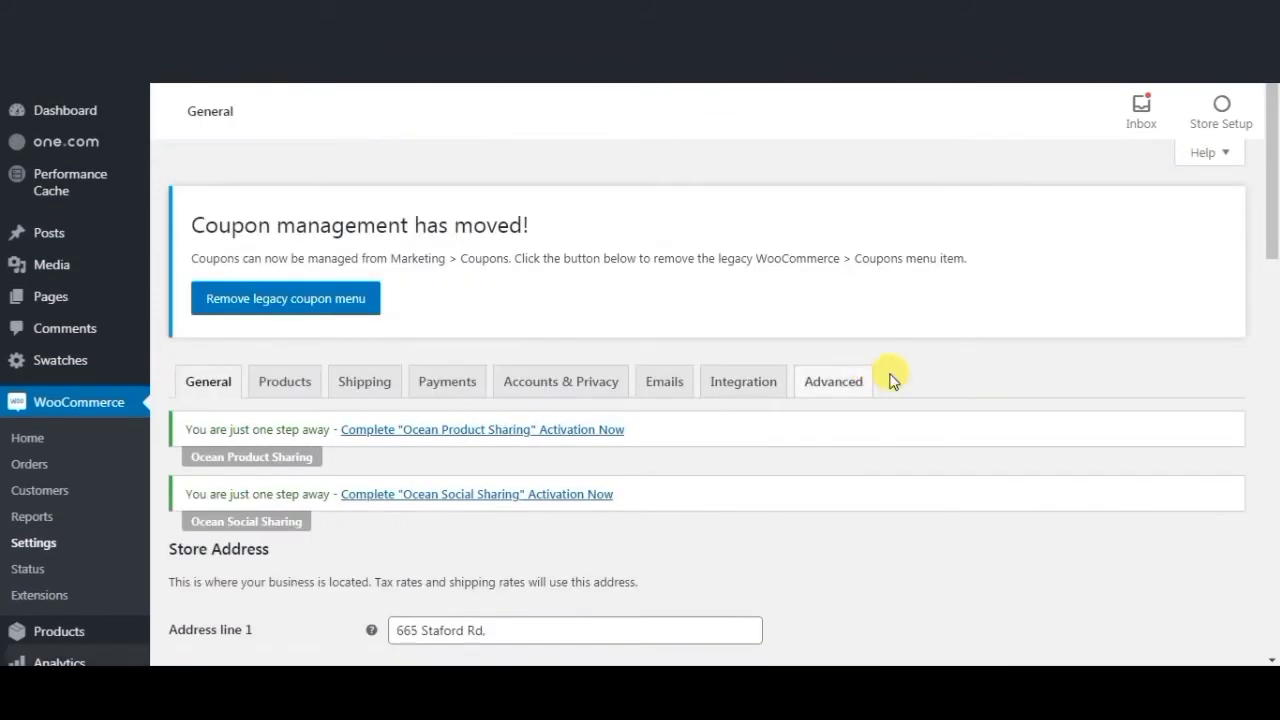
Return to the MaxMind Geolocation integration, leave the license key empty and save the integration settings.
click(748, 385)
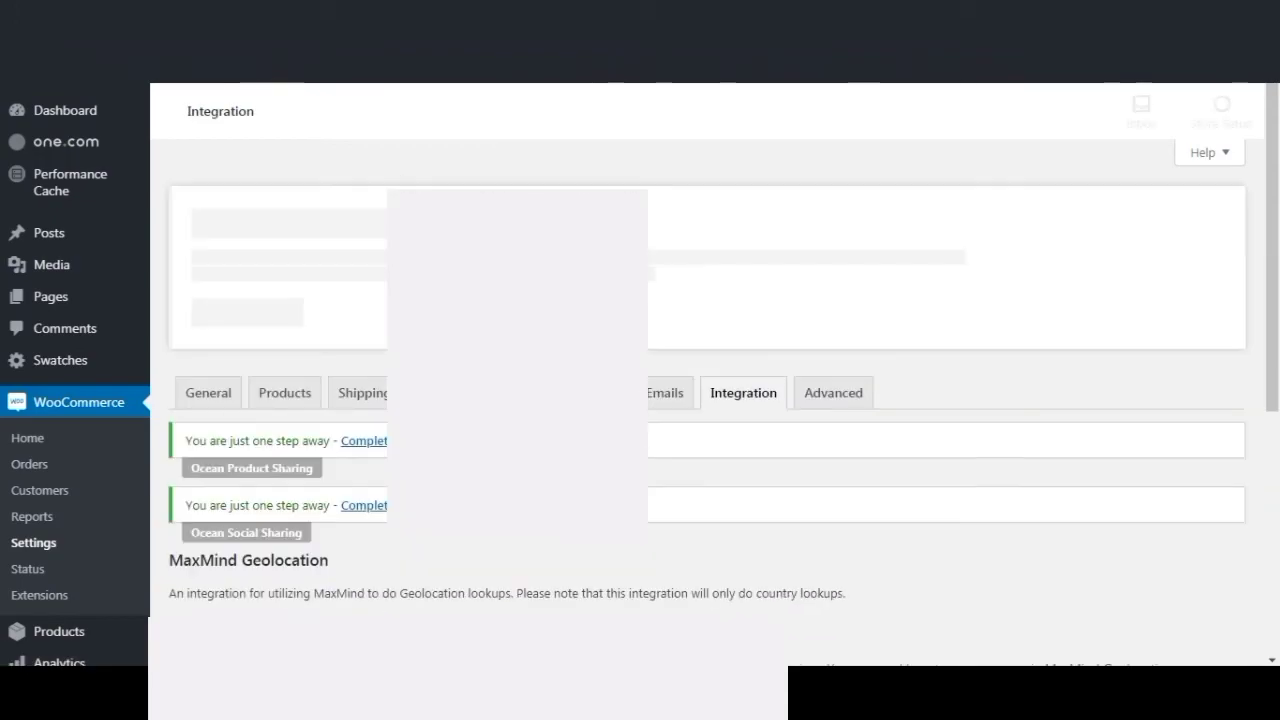
scroll(229, 449, down, 4)
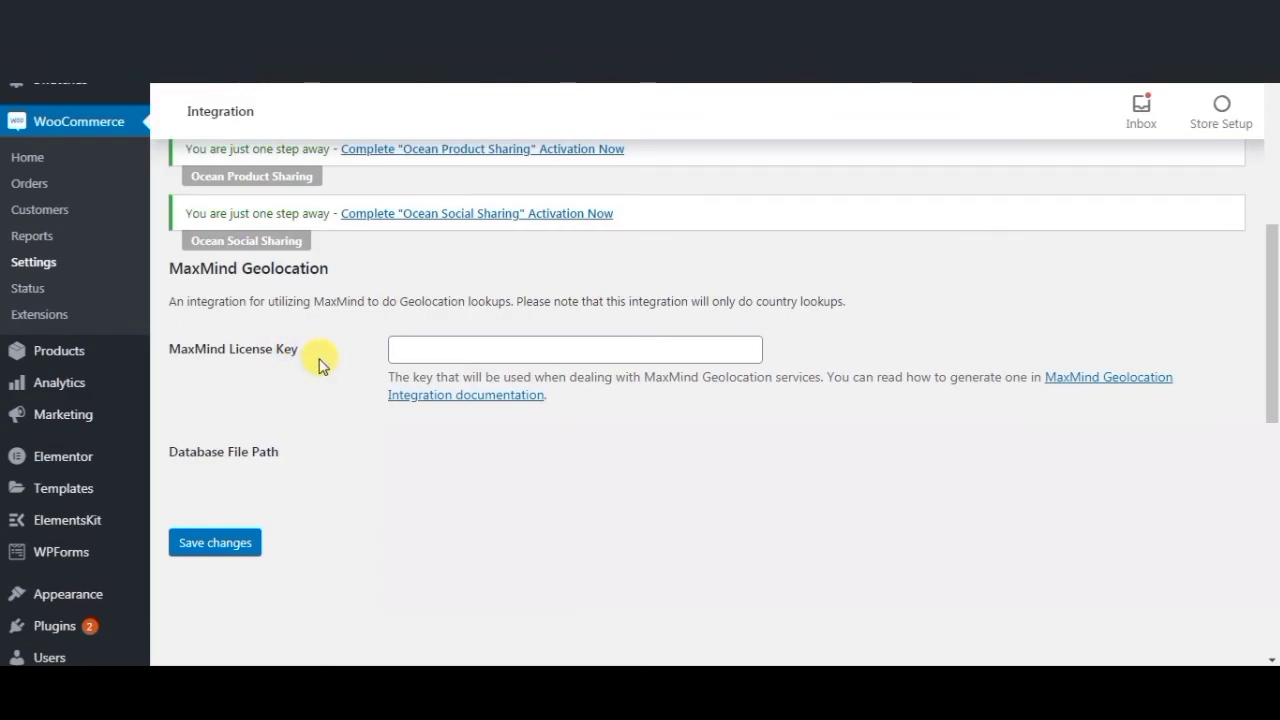
scroll(326, 366, down, 1)
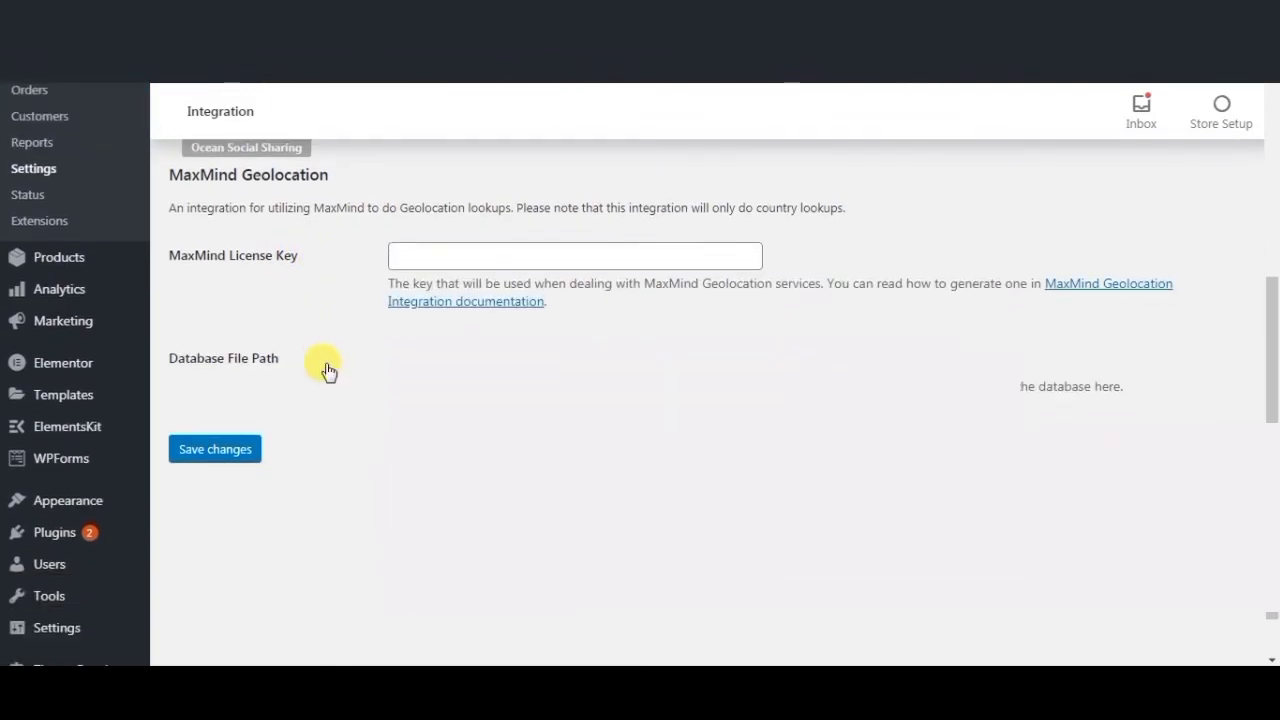
scroll(329, 371, up, 2)
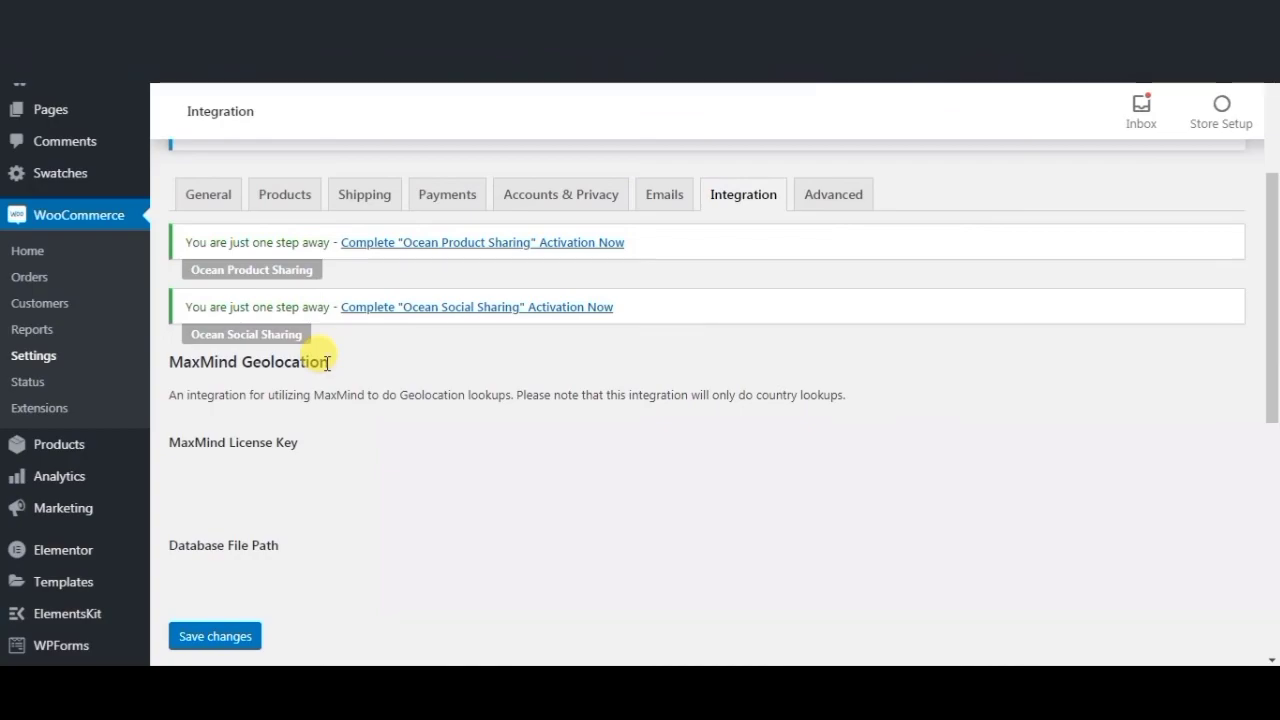
scroll(285, 432, down, 1)
click(242, 540)
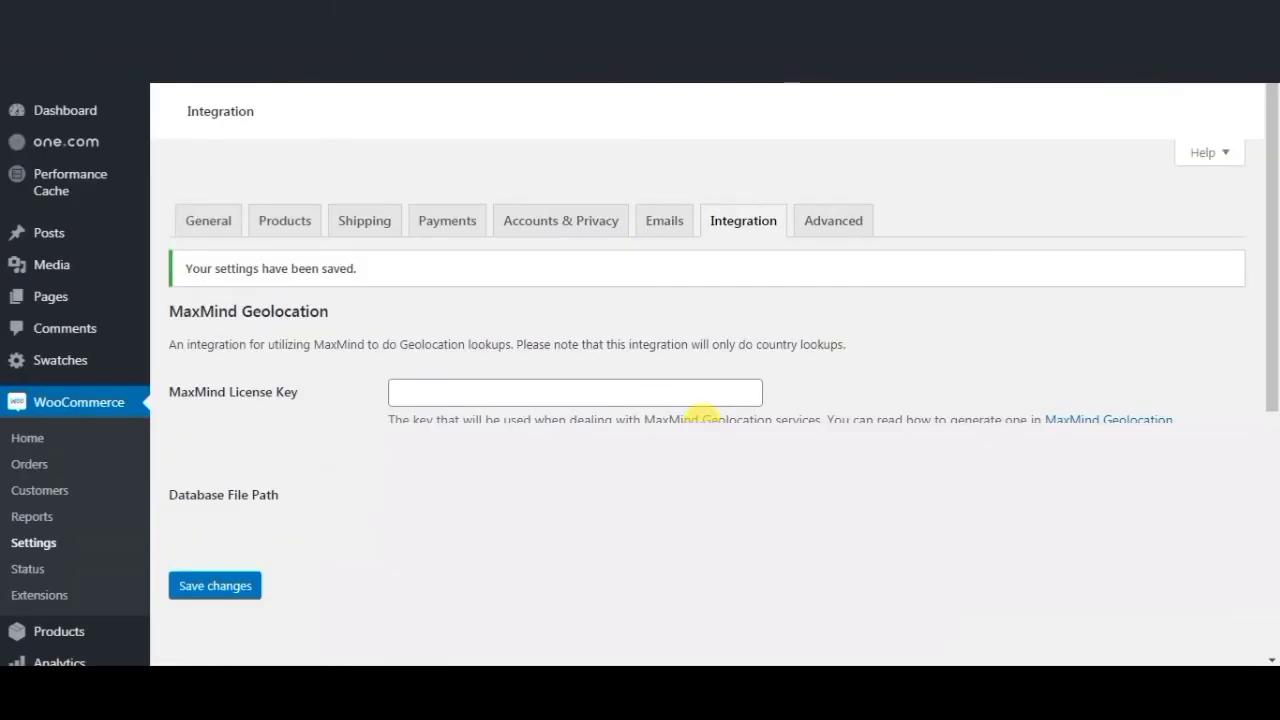
In the advanced page setup, choose Privacy Policy as the terms and conditions page.
click(835, 385)
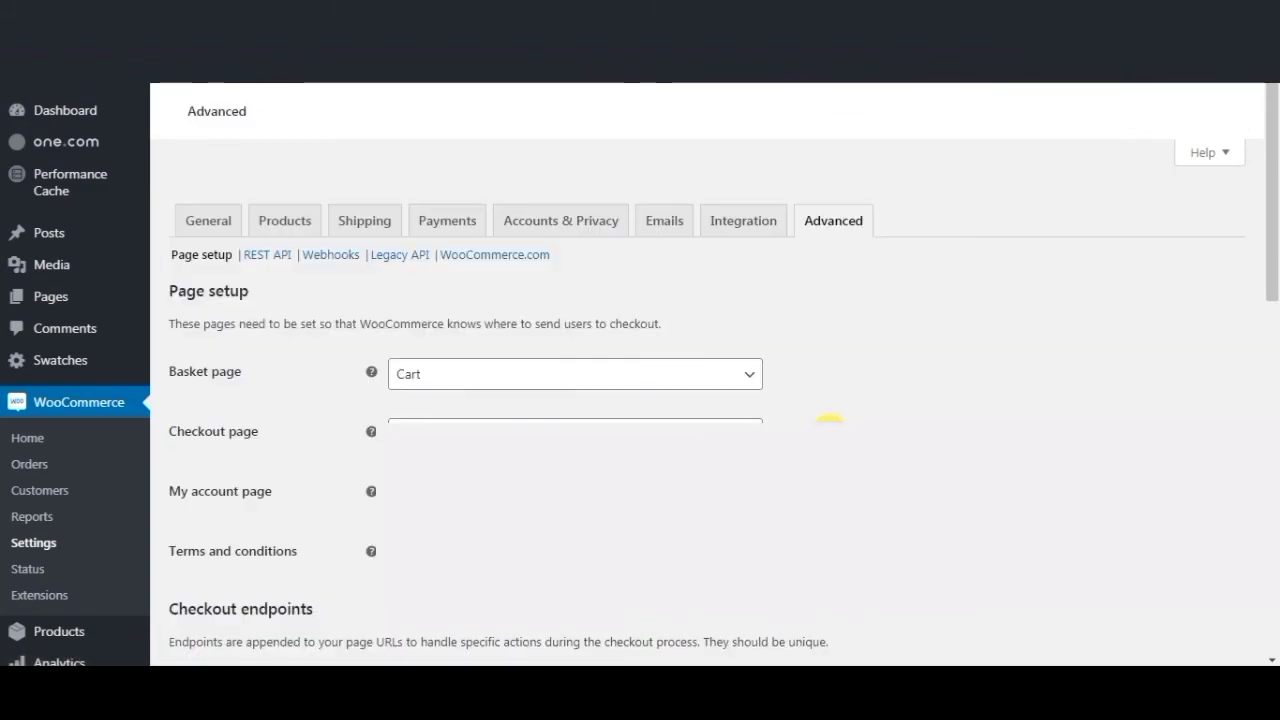
scroll(830, 435, down, 2)
scroll(828, 437, down, 2)
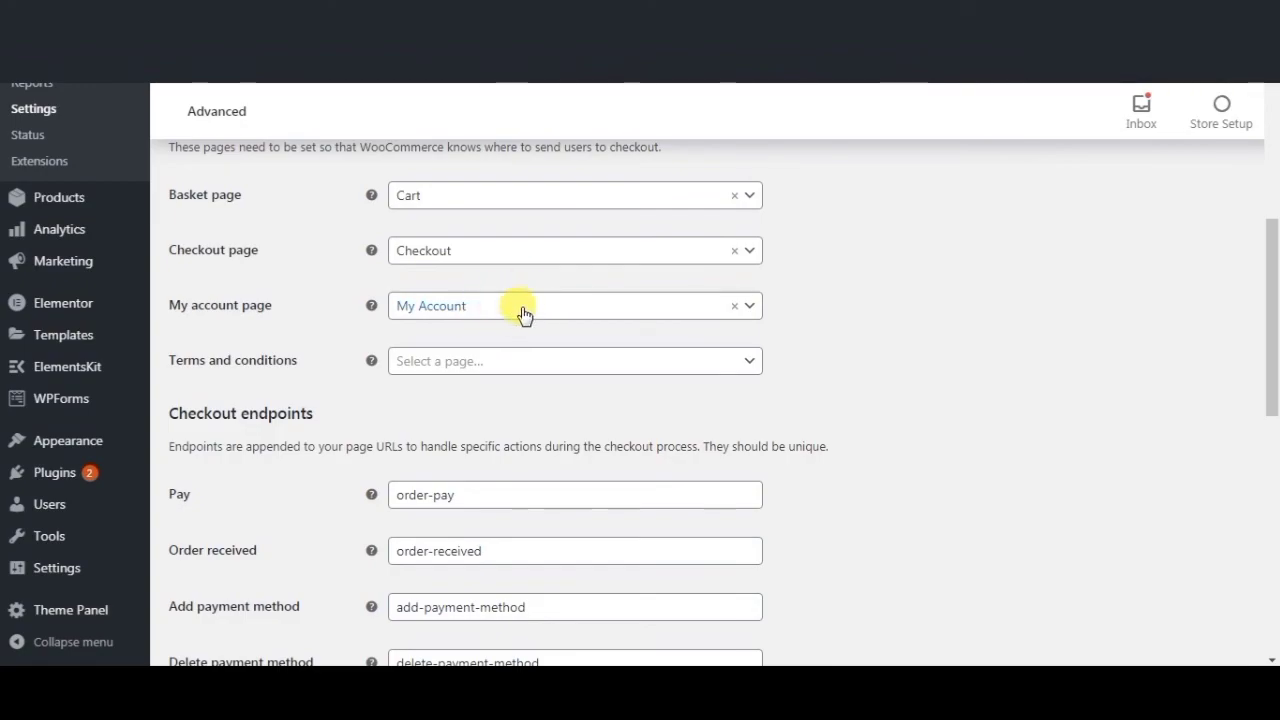
scroll(528, 350, down, 1)
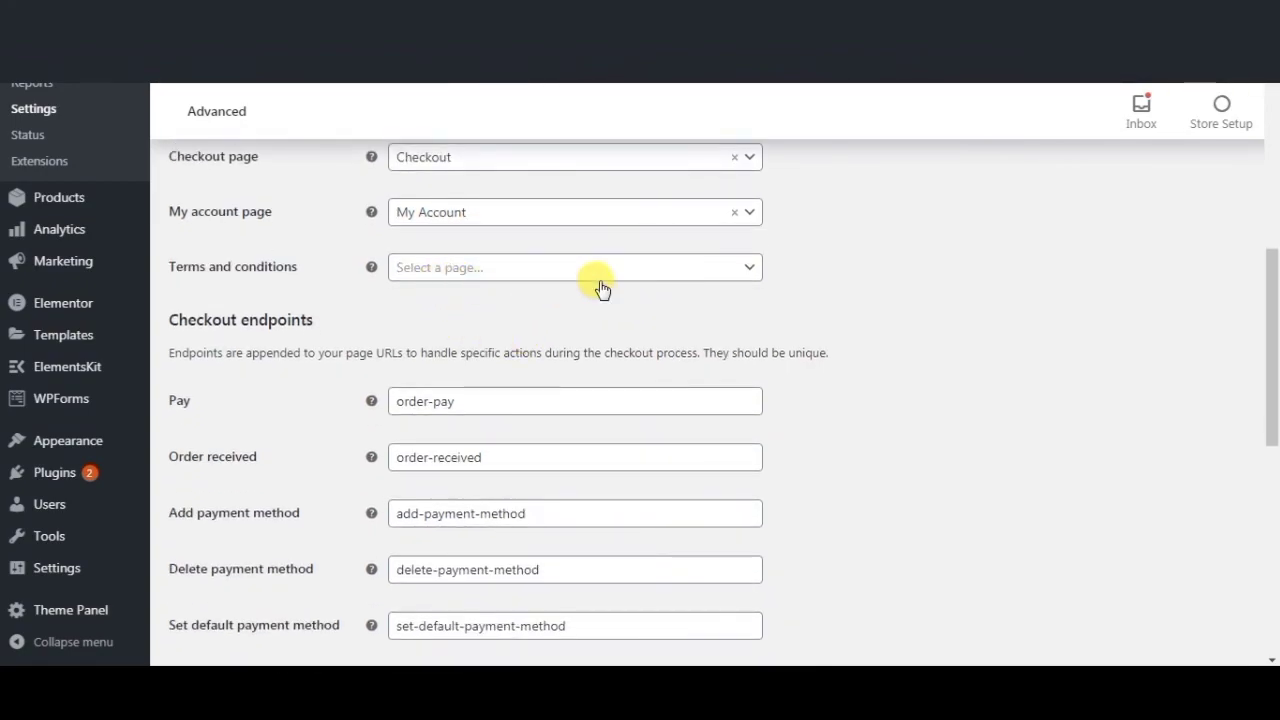
click(749, 268)
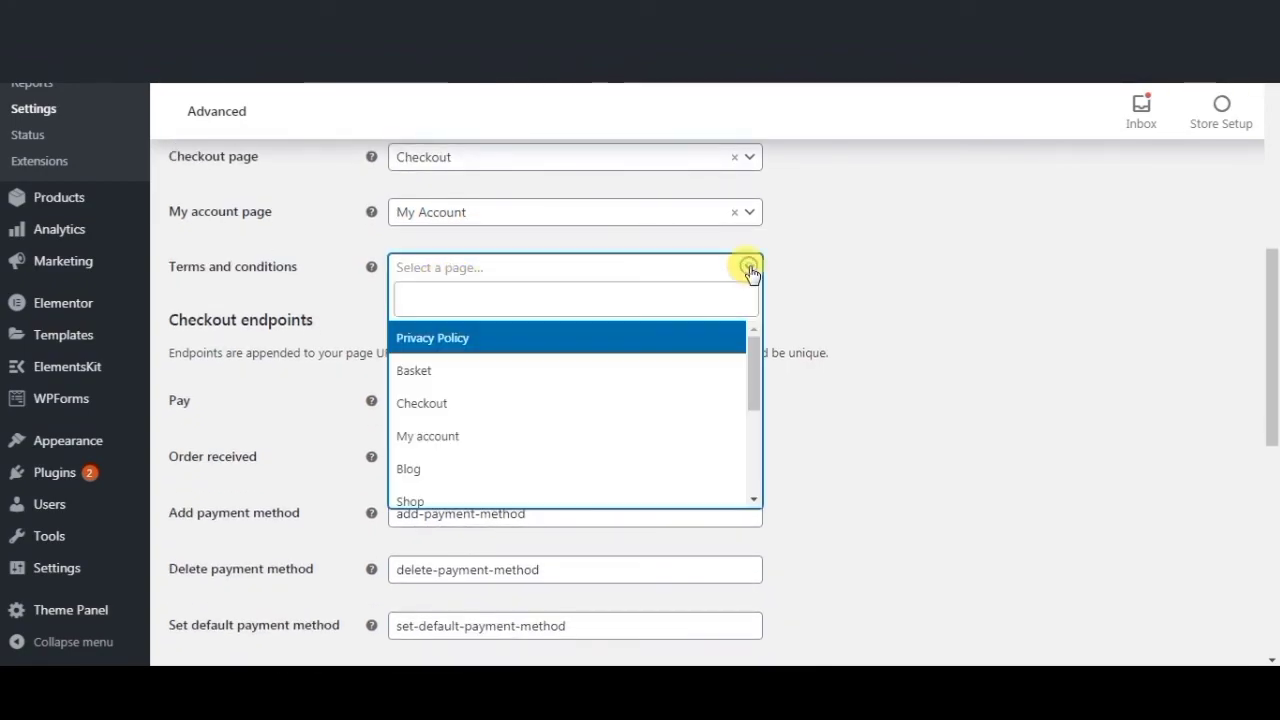
click(466, 337)
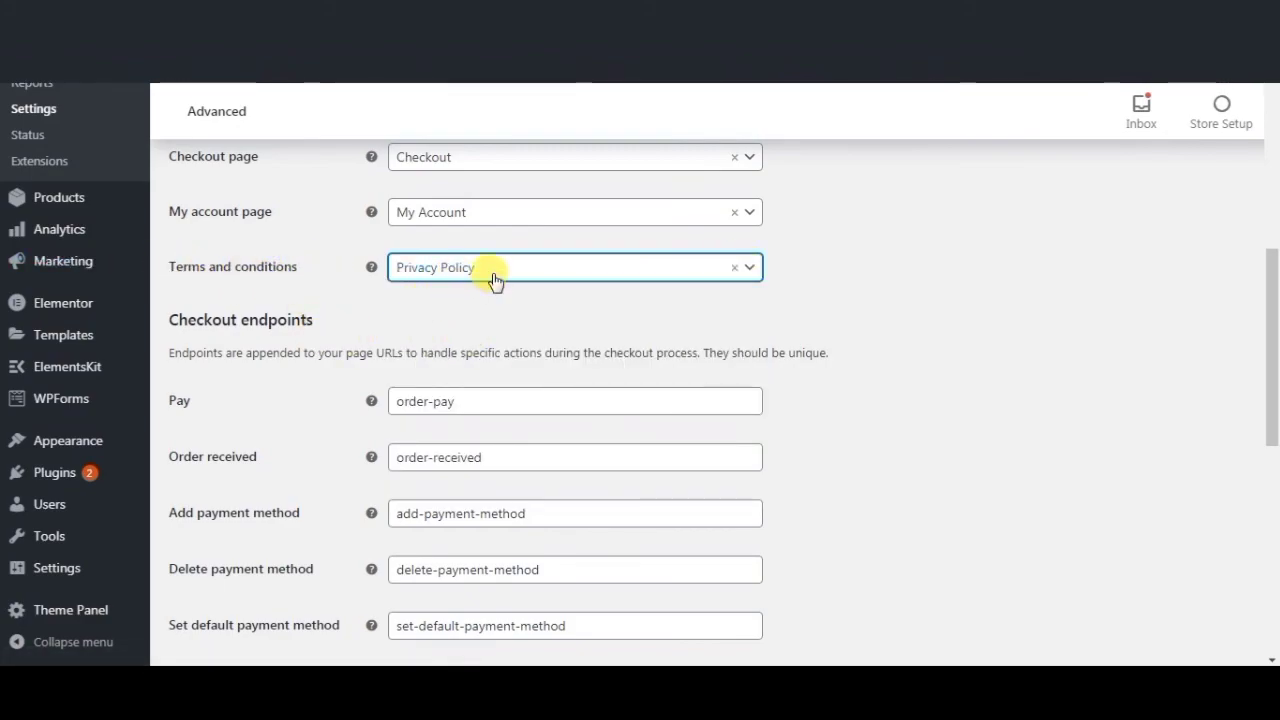
Review the checkout and account endpoints, keep their default values and save the advanced settings.
scroll(768, 425, down, 2)
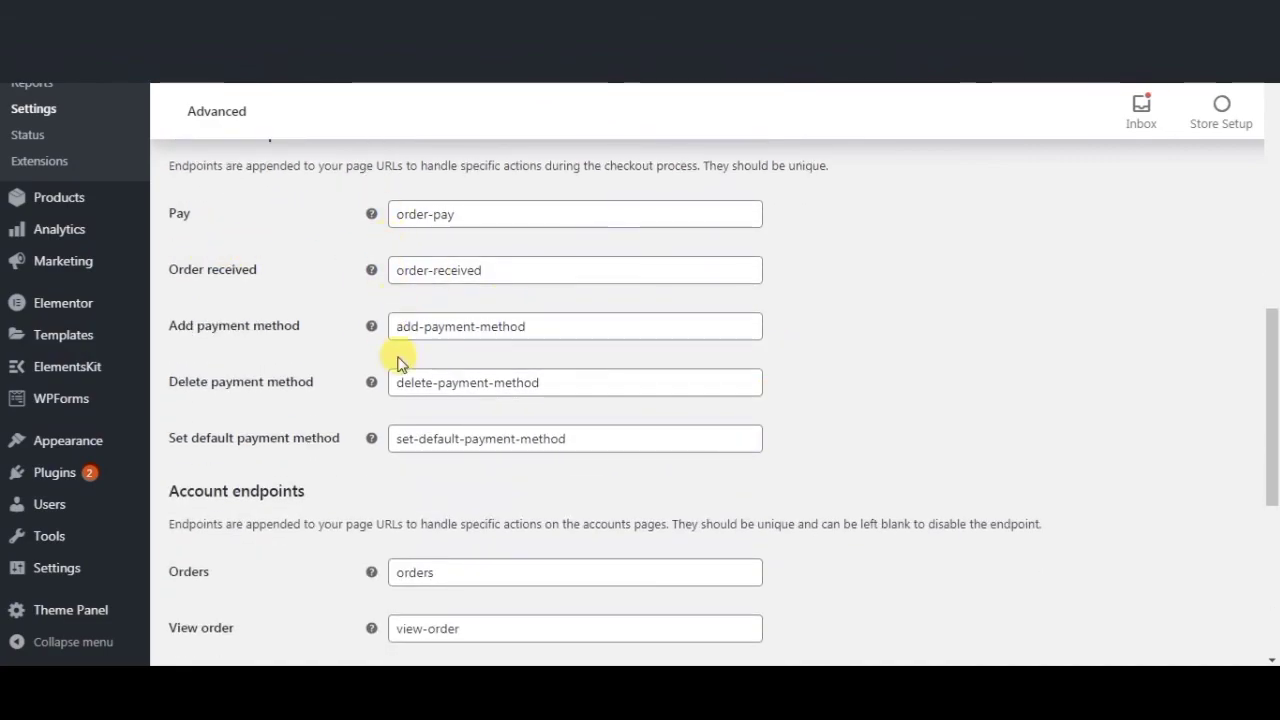
scroll(410, 460, down, 5)
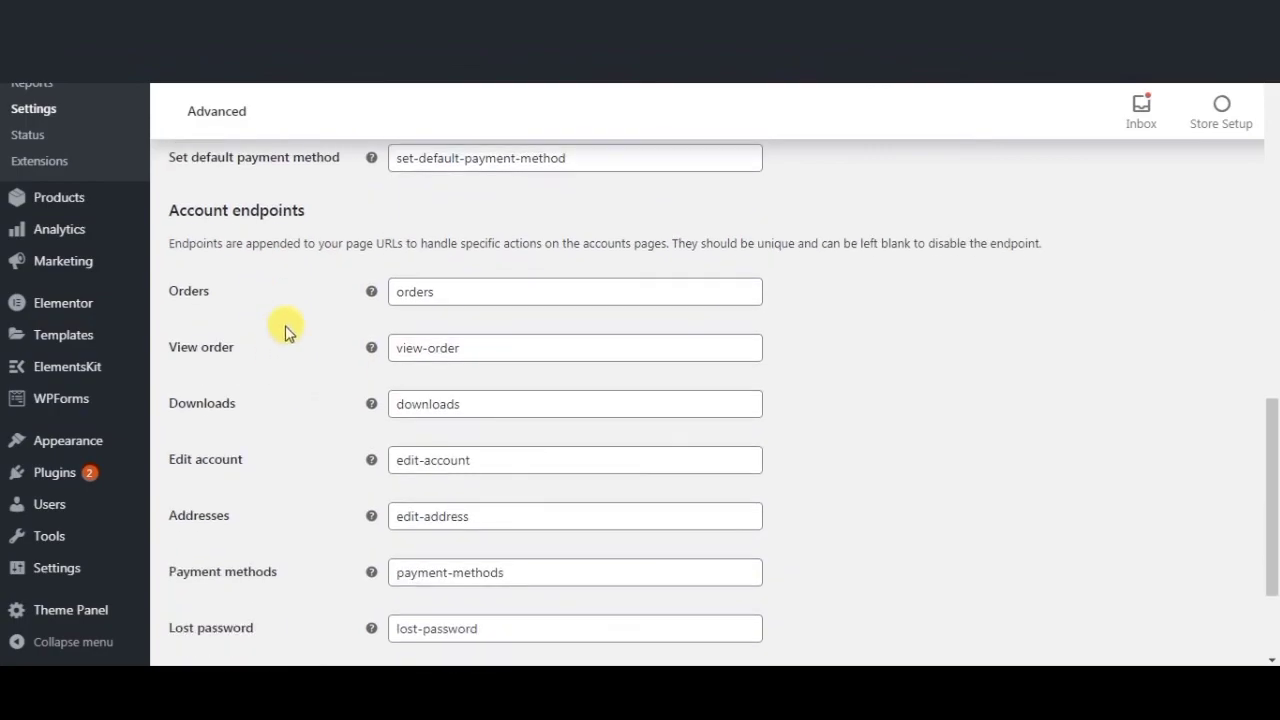
click(246, 574)
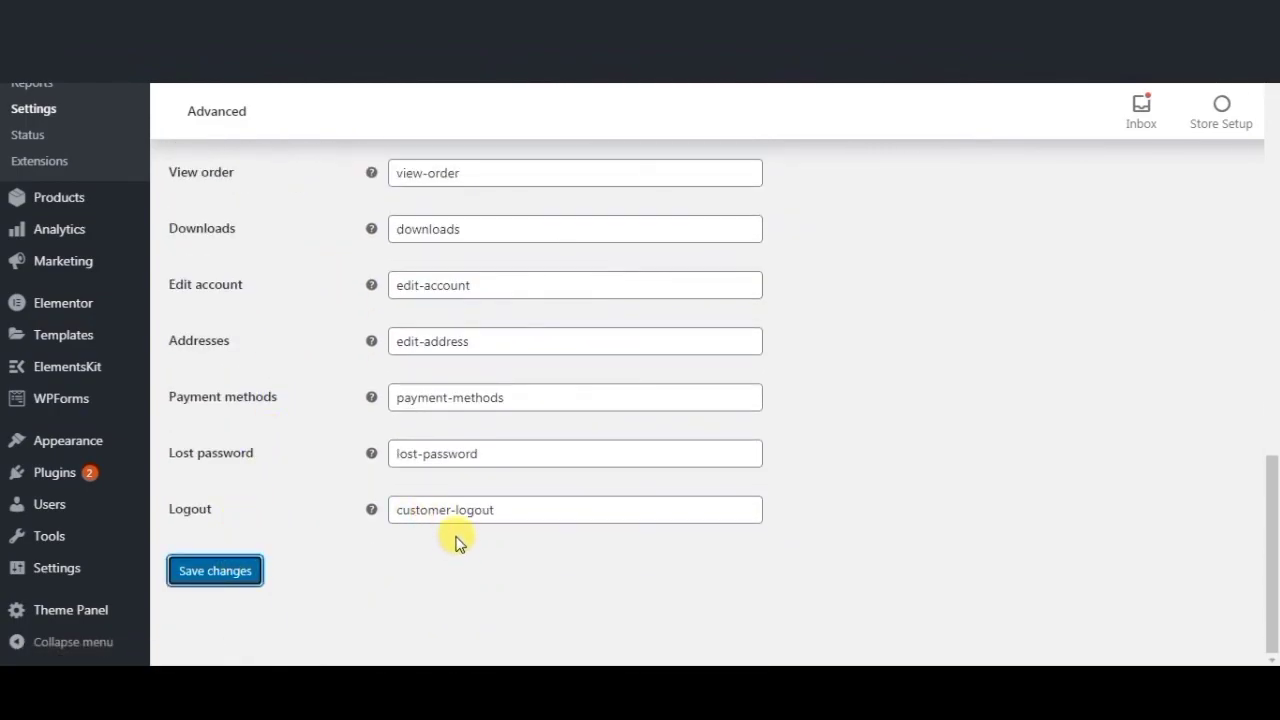
Open the REST API section of the advanced settings and look over its API key options.
scroll(640, 535, down, 2)
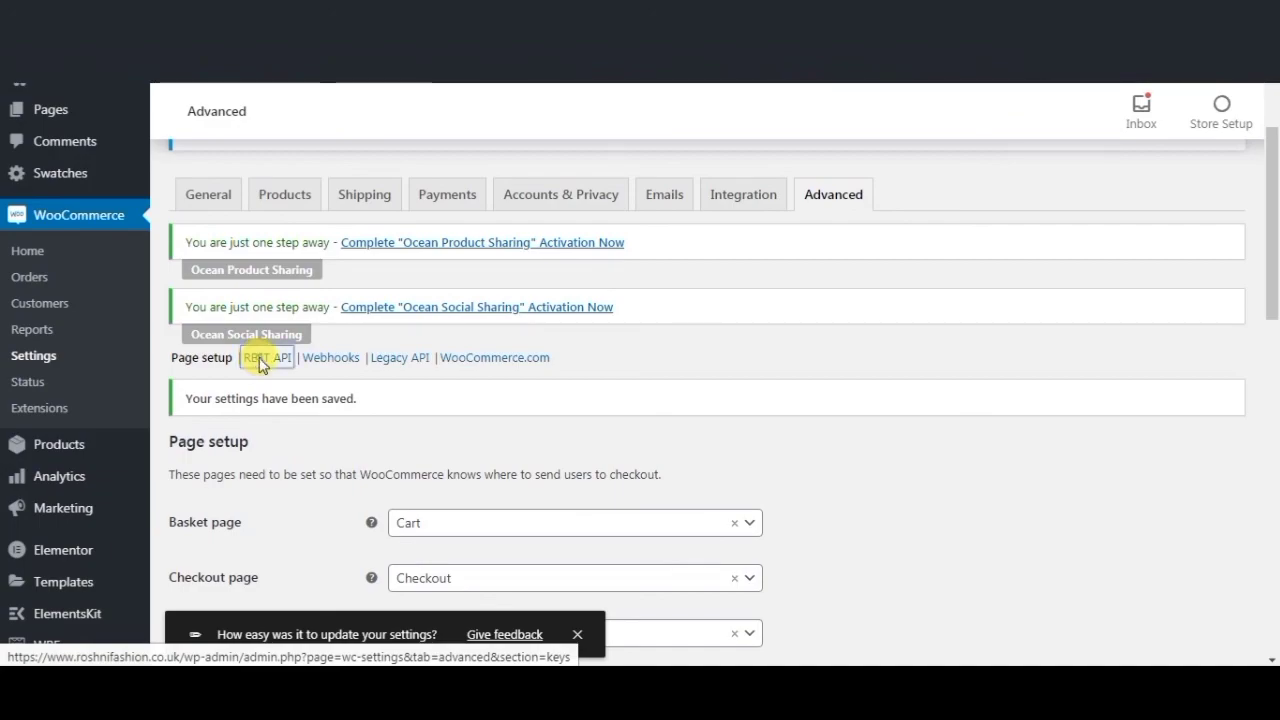
click(262, 358)
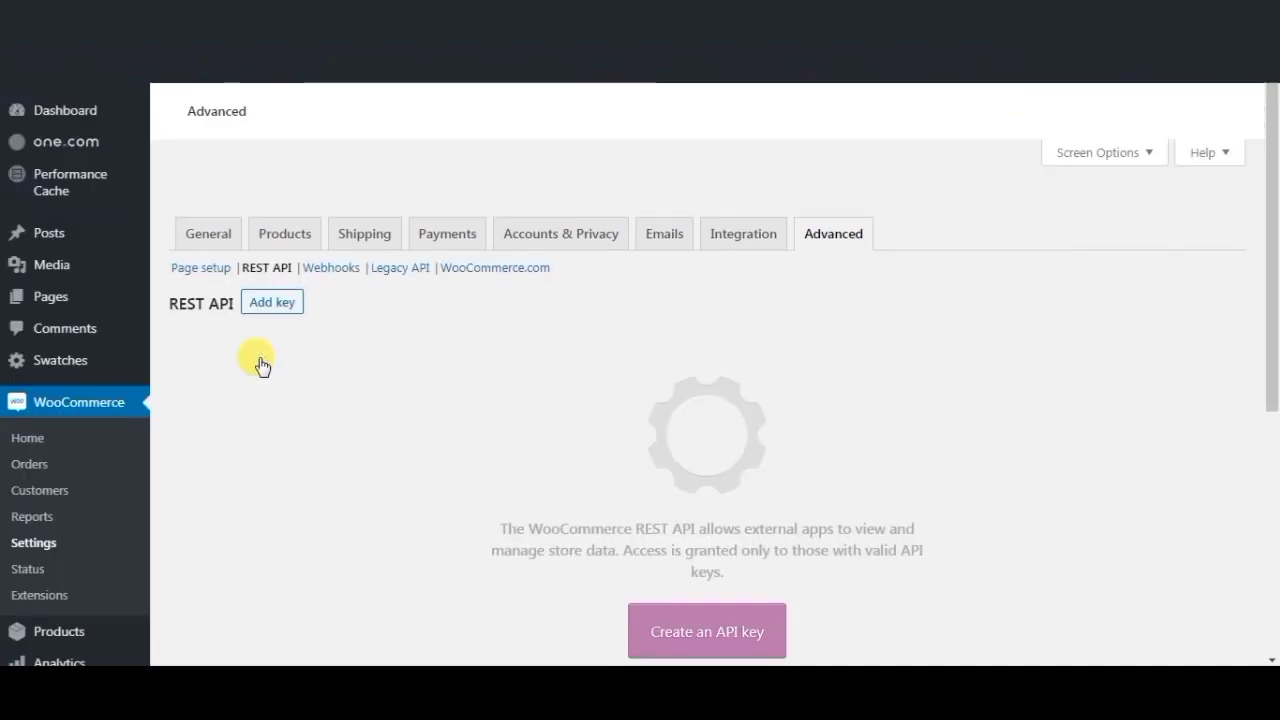
scroll(420, 496, down, 5)
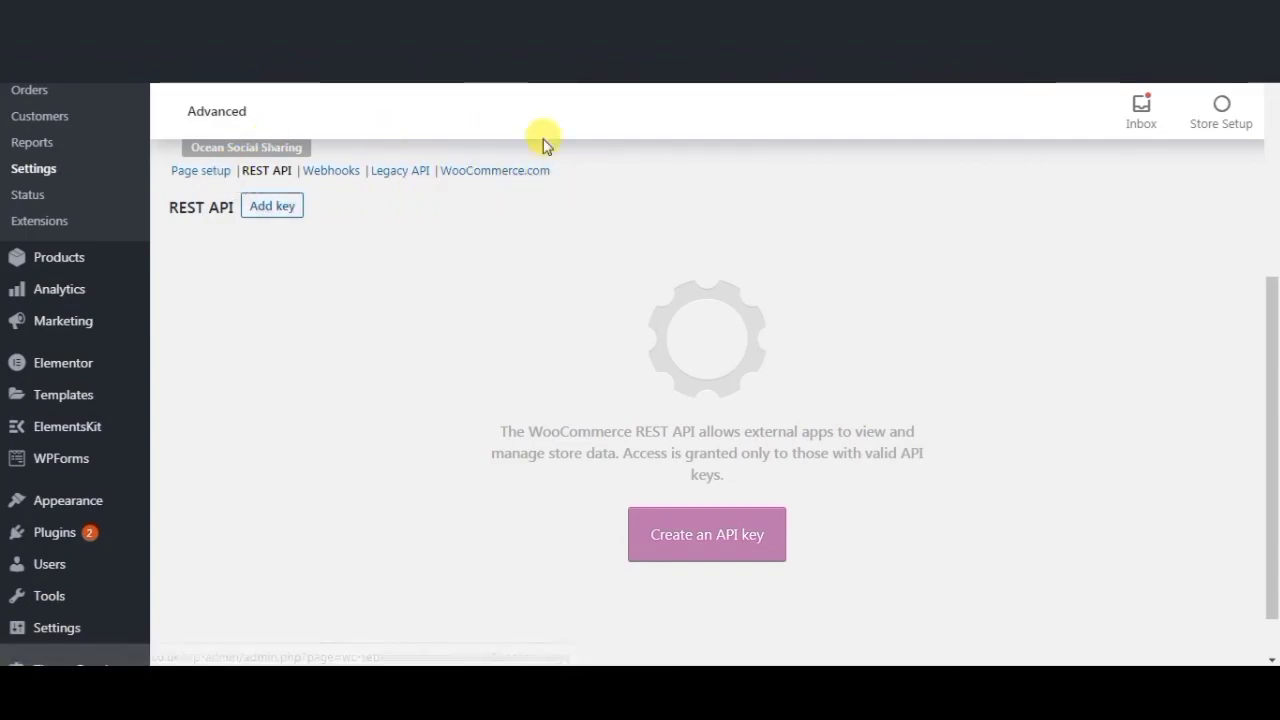
scroll(645, 450, down, 1)
scroll(571, 508, up, 5)
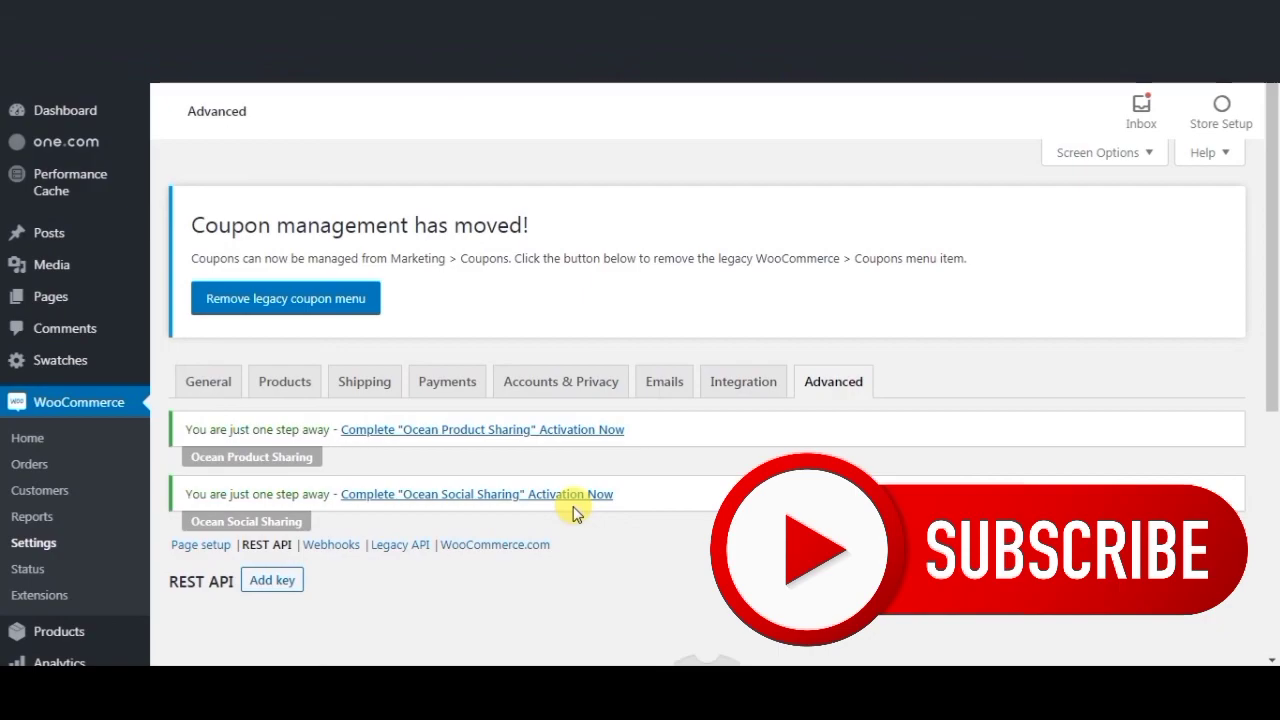
scroll(605, 495, down, 2)
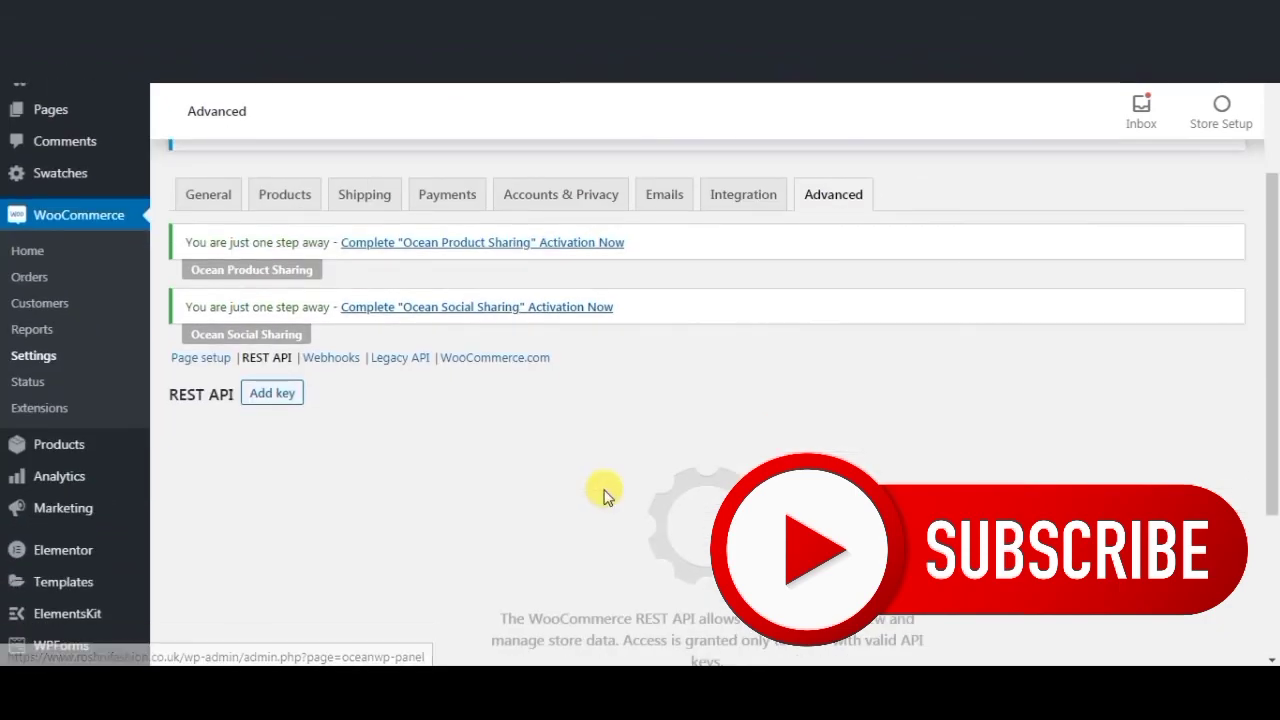